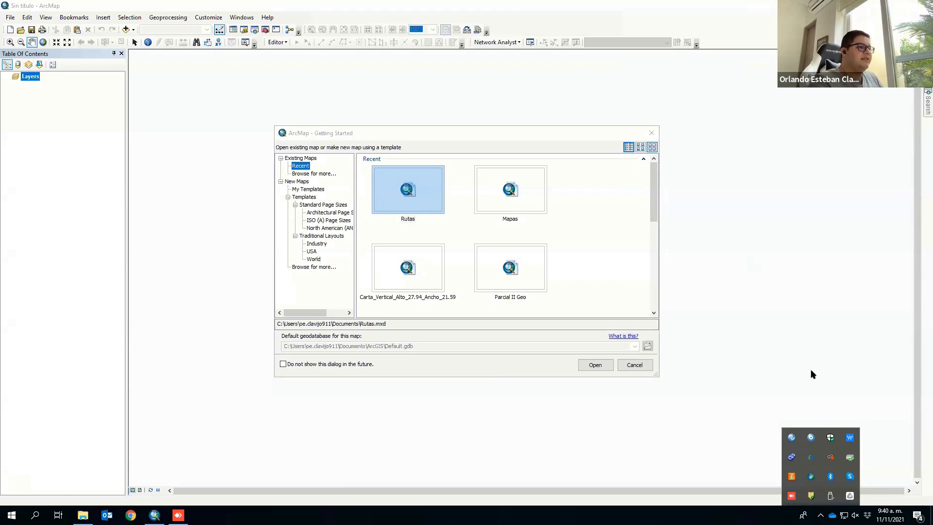
# - Dismiss the Getting Started window to work in a new blank map
pyautogui.click(652, 133)
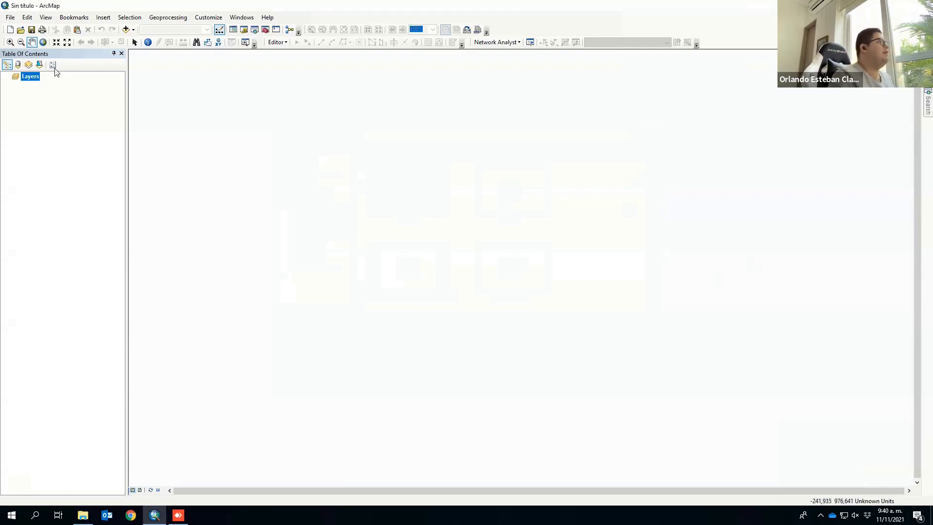
pyautogui.rightClick(27, 78)
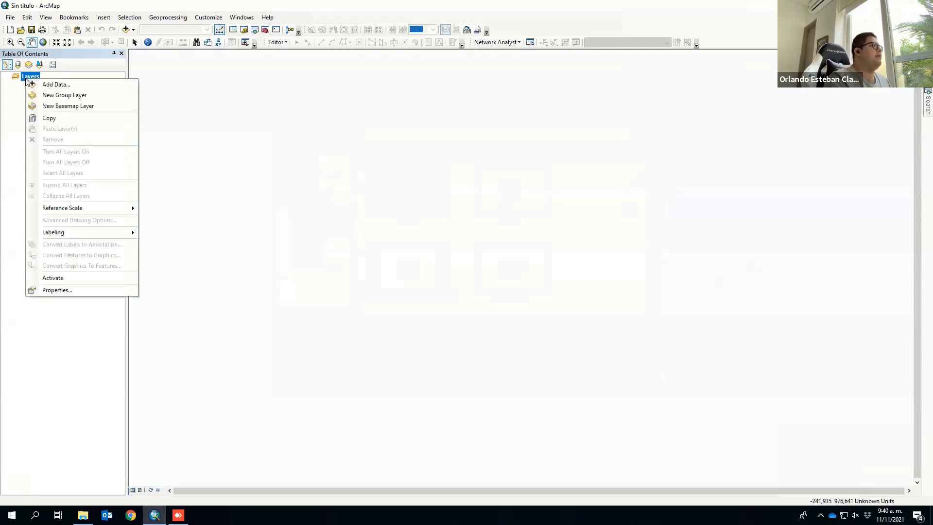
pyautogui.click(106, 291)
pyautogui.click(424, 176)
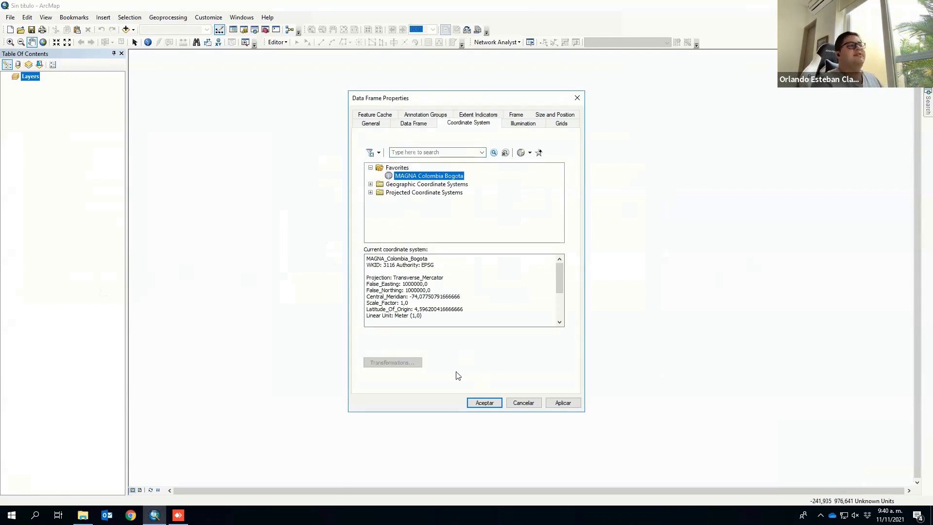
pyautogui.click(577, 97)
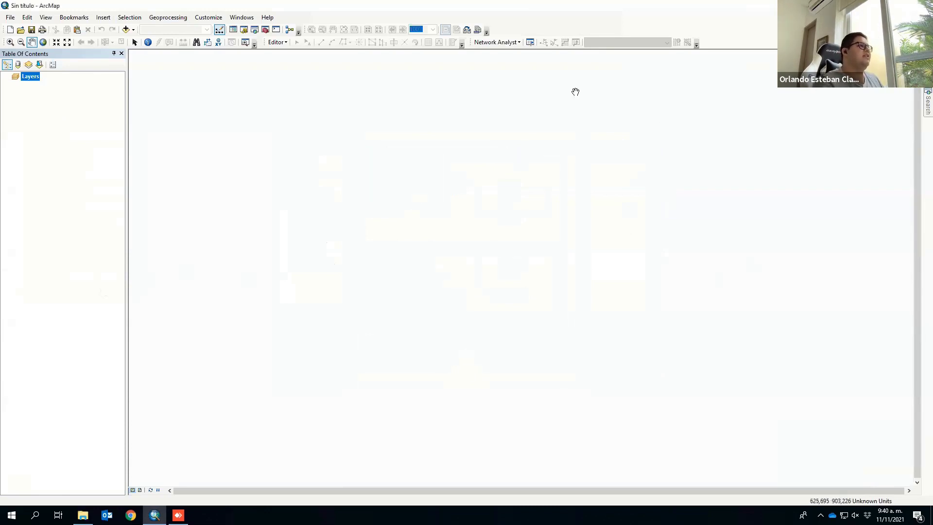
# - Set the data frame's coordinate system to MAGNA Colombia Bogota from the favorites
pyautogui.rightClick(36, 76)
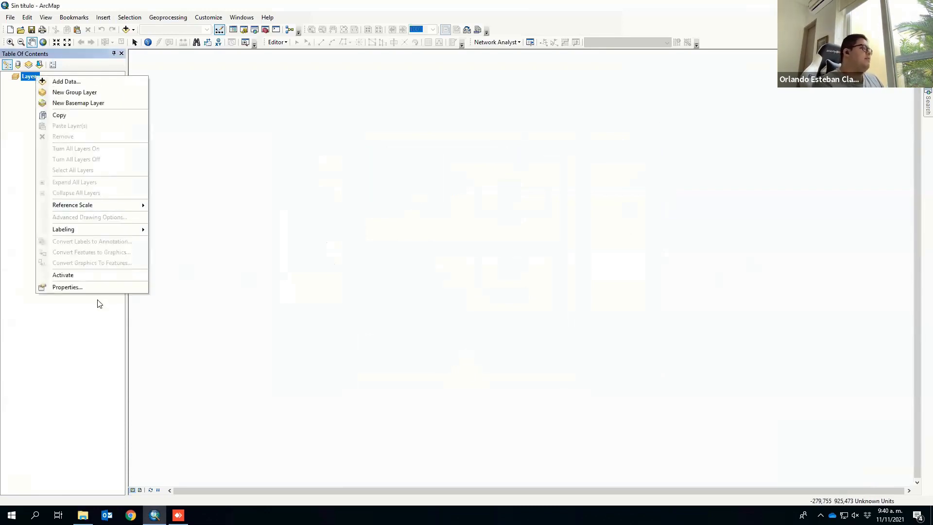
pyautogui.click(102, 289)
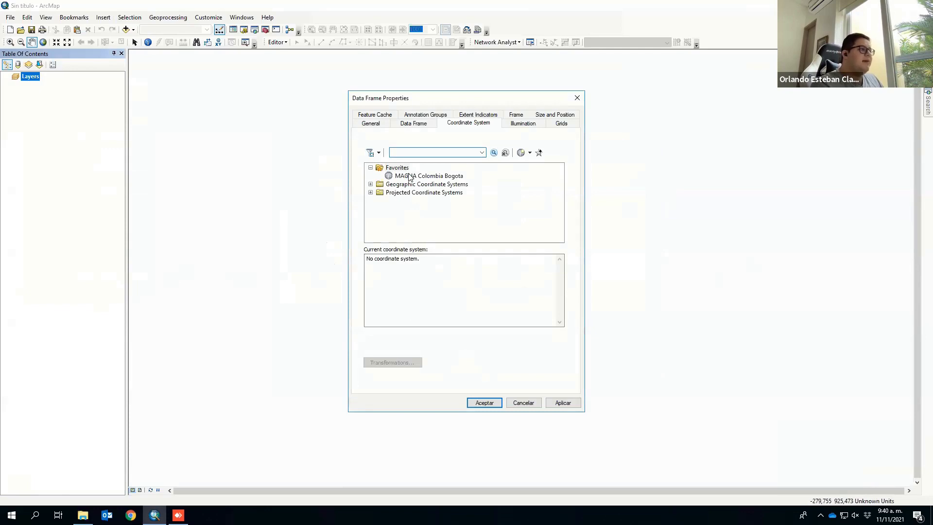
pyautogui.click(410, 176)
pyautogui.click(485, 403)
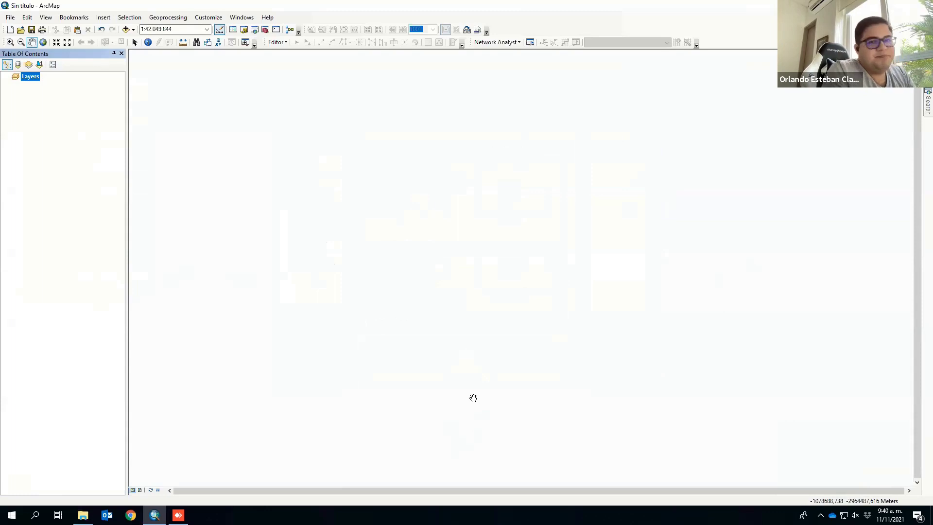
# - Start adding data from the DatosGeo2021-20.gdb geodatabase
pyautogui.click(125, 30)
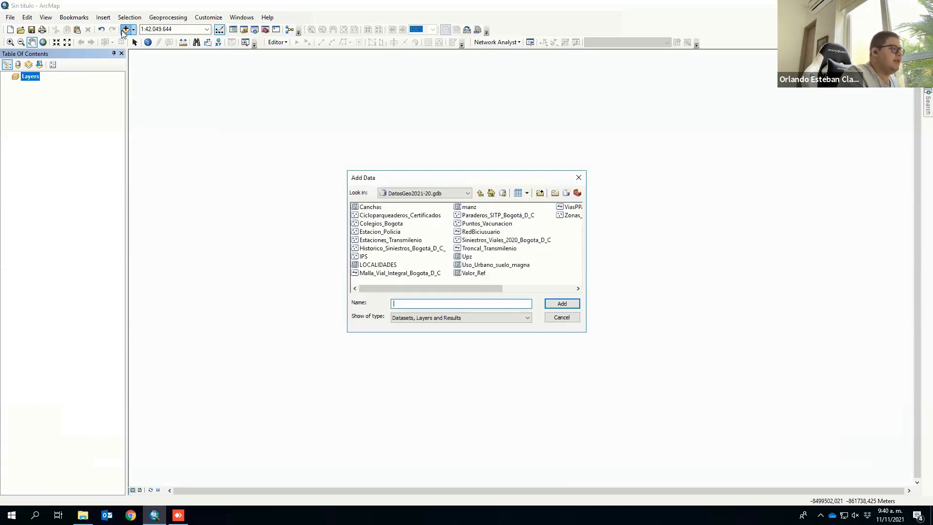
pyautogui.click(407, 241)
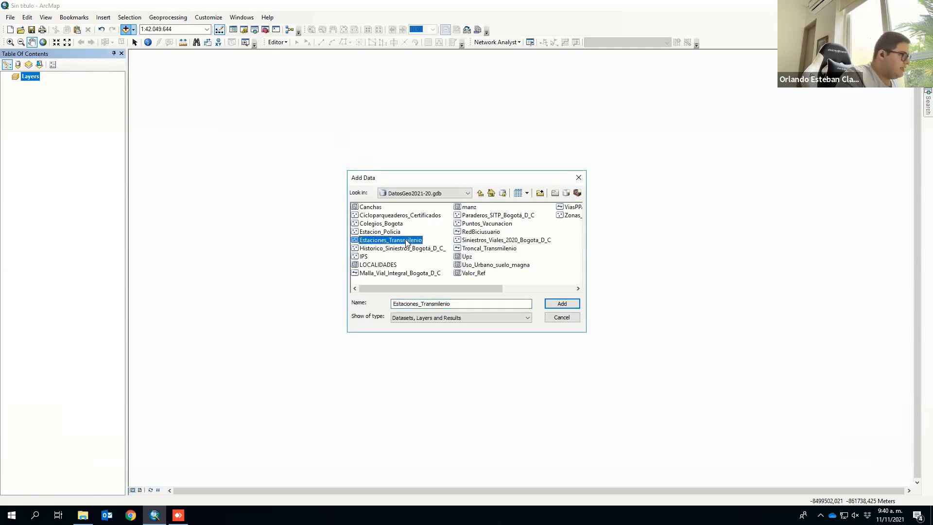
pyautogui.keyDown('ctrl'); pyautogui.click(407, 249); pyautogui.keyUp('ctrl')
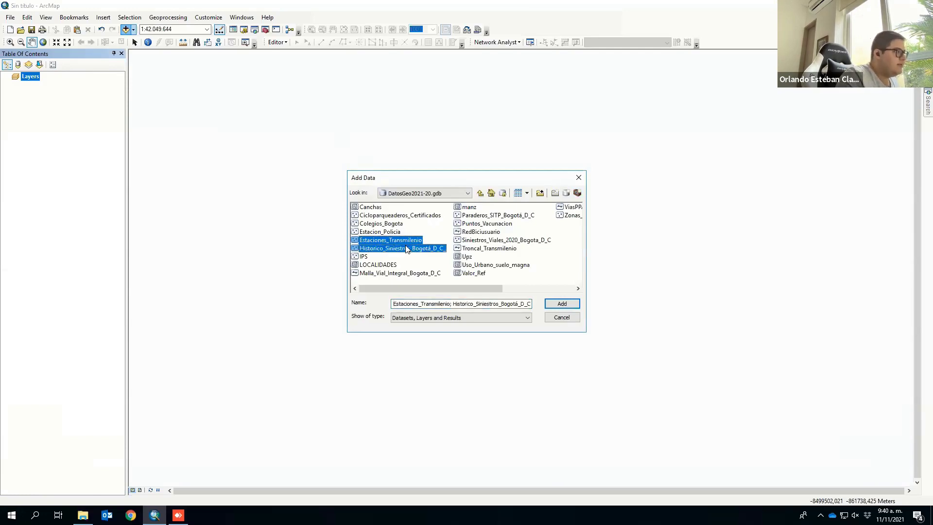
pyautogui.keyDown('ctrl'); pyautogui.click(379, 265); pyautogui.keyUp('ctrl')
pyautogui.keyDown('ctrl'); pyautogui.click(396, 273); pyautogui.keyUp('ctrl')
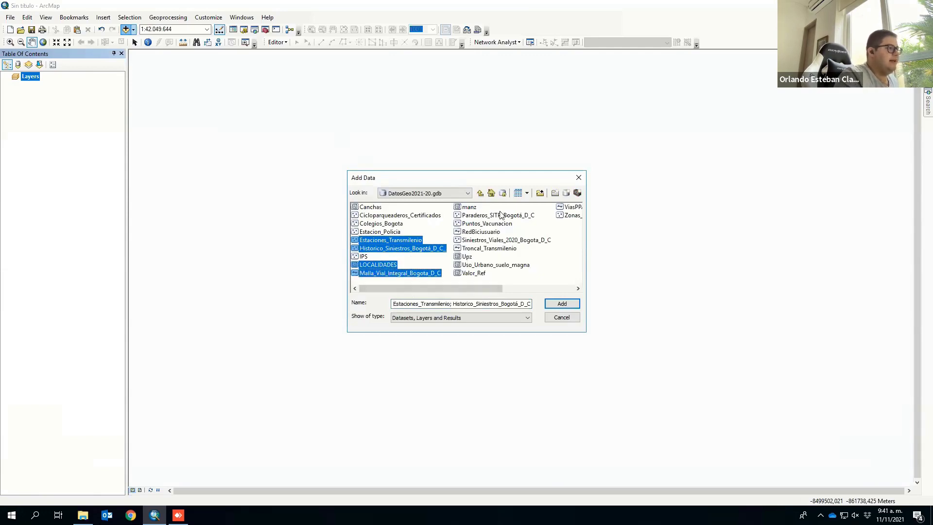
pyautogui.keyDown('ctrl'); pyautogui.click(464, 209); pyautogui.keyUp('ctrl')
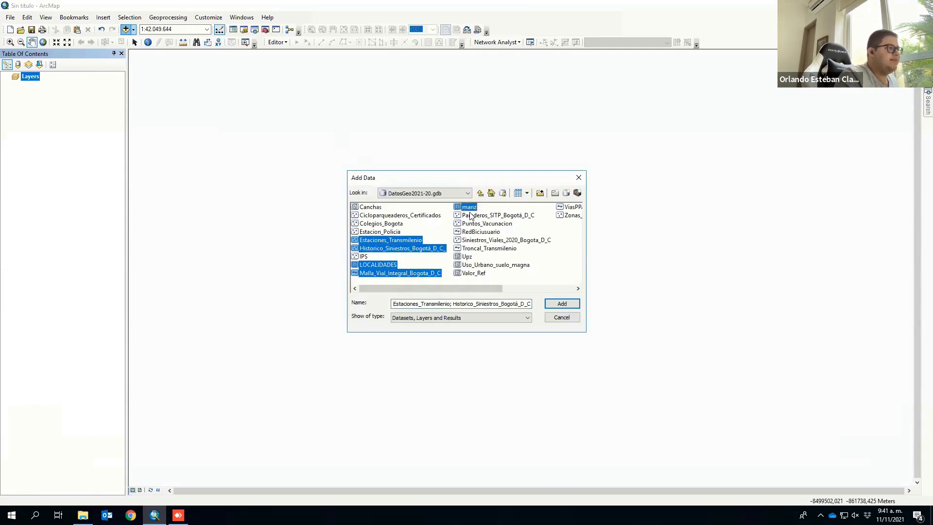
pyautogui.keyDown('ctrl'); pyautogui.click(470, 216); pyautogui.keyUp('ctrl')
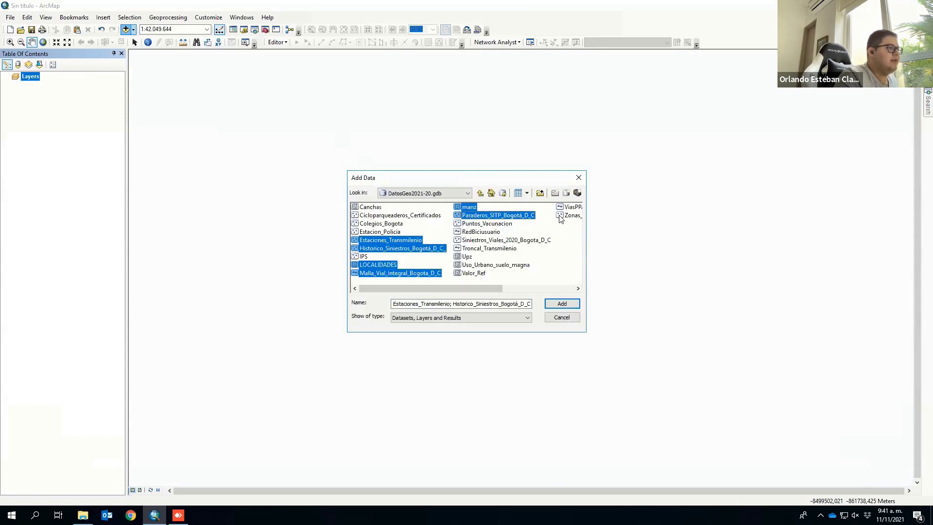
pyautogui.keyDown('ctrl'); pyautogui.click(510, 248); pyautogui.keyUp('ctrl')
pyautogui.keyDown('ctrl'); pyautogui.click(492, 267); pyautogui.keyUp('ctrl')
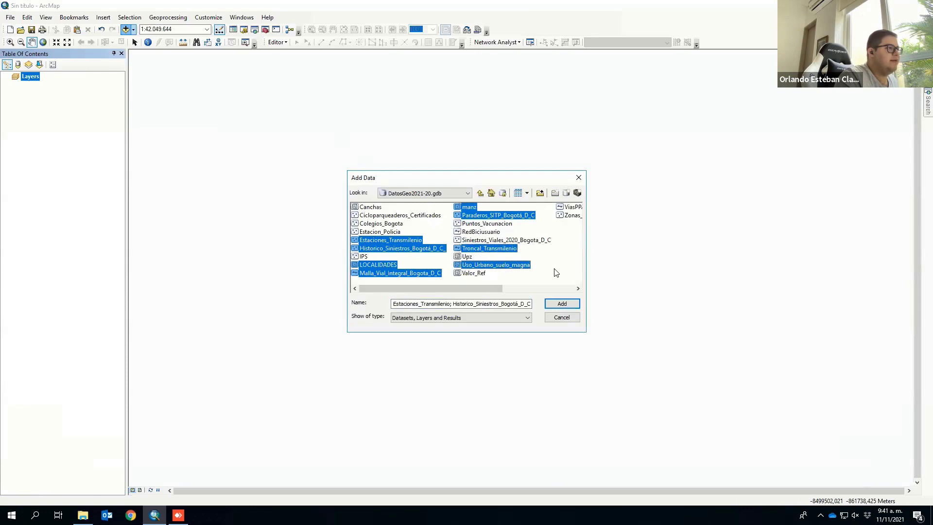
pyautogui.click(578, 291)
pyautogui.moveTo(542, 286)
pyautogui.mouseDown()
pyautogui.moveTo(441, 283)
pyautogui.moveTo(551, 286)
pyautogui.mouseUp()
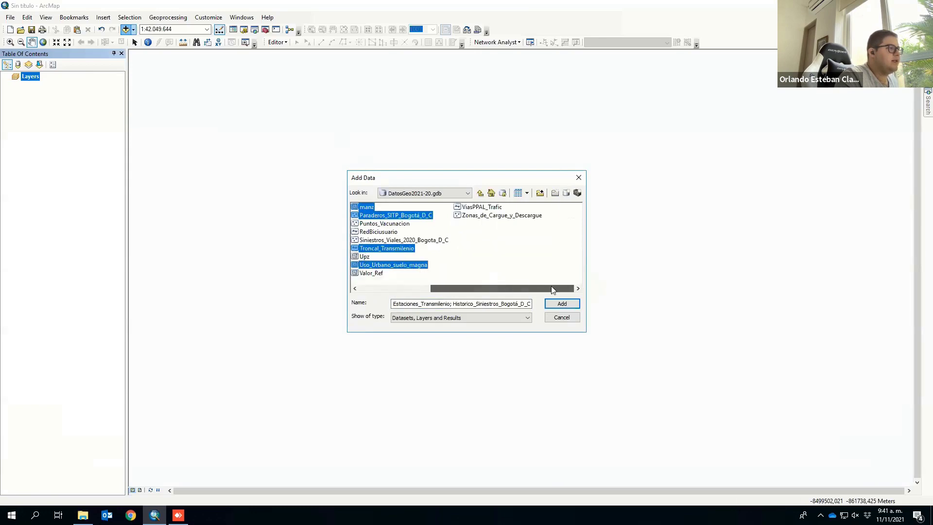
pyautogui.keyDown('ctrl'); pyautogui.click(509, 219); pyautogui.keyUp('ctrl')
pyautogui.moveTo(480, 287); pyautogui.dragTo(371, 290)
# - Select the datasets Valor_Ref, Estaciones_Transmilenio, Cicloparqueaderos_Certificados, Historico_Siniestros_Bogotá_D_C_, LOCALIDADES and Malla_Vial_Integral_Bogota_D_C
pyautogui.click(474, 273)
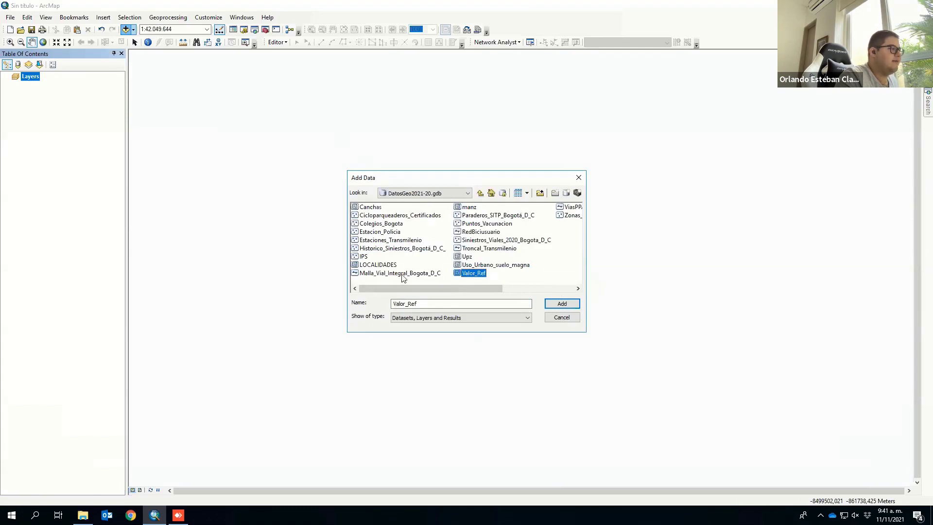
pyautogui.keyDown('ctrl'); pyautogui.click(387, 240); pyautogui.keyUp('ctrl')
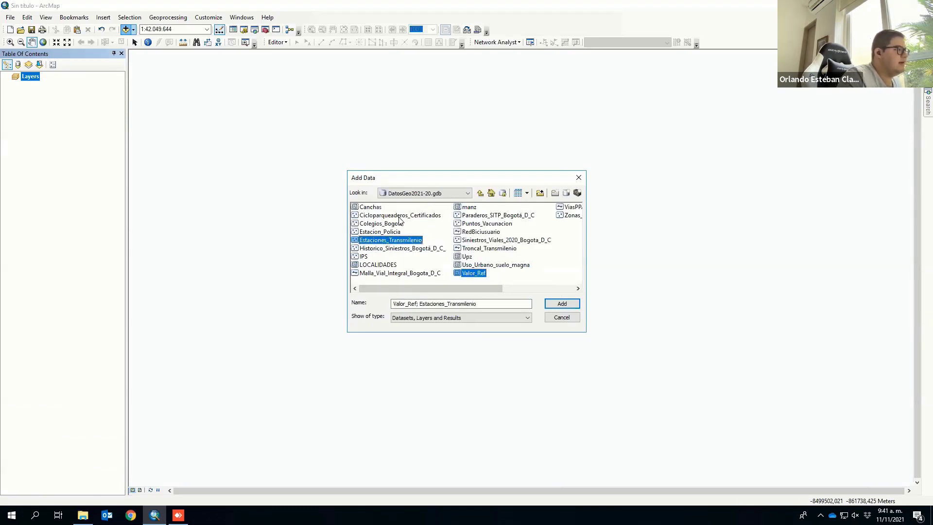
pyautogui.keyDown('ctrl'); pyautogui.click(399, 219); pyautogui.keyUp('ctrl')
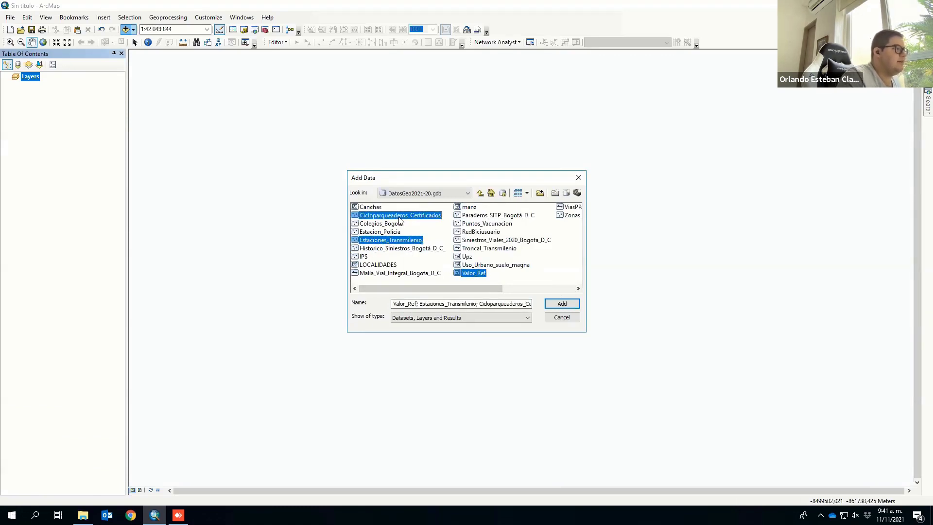
pyautogui.keyDown('ctrl'); pyautogui.click(400, 250); pyautogui.keyUp('ctrl')
pyautogui.keyDown('ctrl'); pyautogui.click(372, 265); pyautogui.keyUp('ctrl')
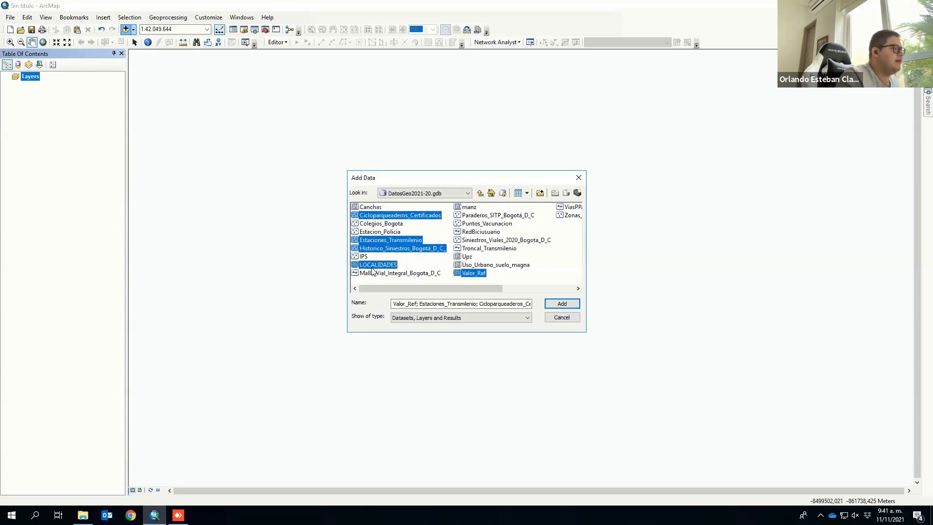
pyautogui.keyDown('ctrl'); pyautogui.click(426, 275); pyautogui.keyUp('ctrl')
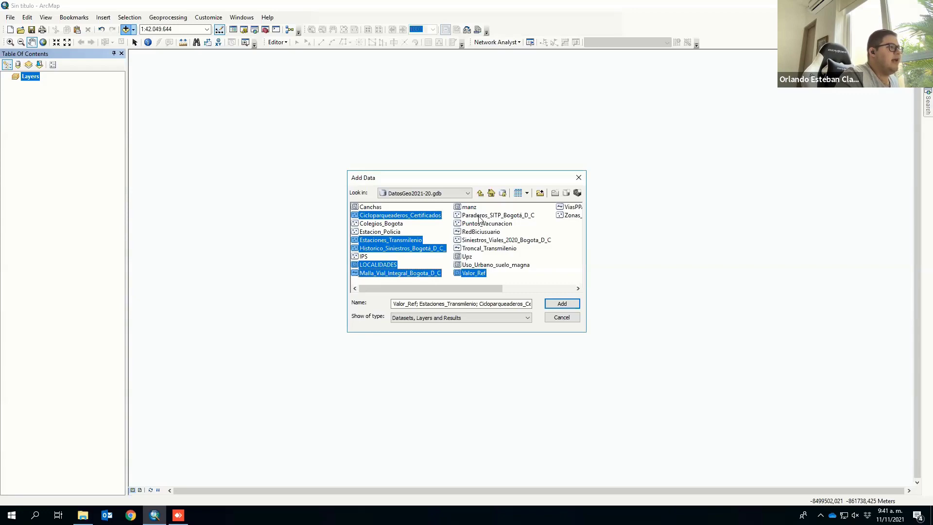
# - Extend the selection with manz, Paraderos_SITP_Bogotá_D_C, Troncal_Transmilenio, Uso_Urbano_suelo_magna and Zonas_de_Cargue_y_Descargue, and add all selected datasets to the map
pyautogui.keyDown('ctrl'); pyautogui.click(467, 208); pyautogui.keyUp('ctrl')
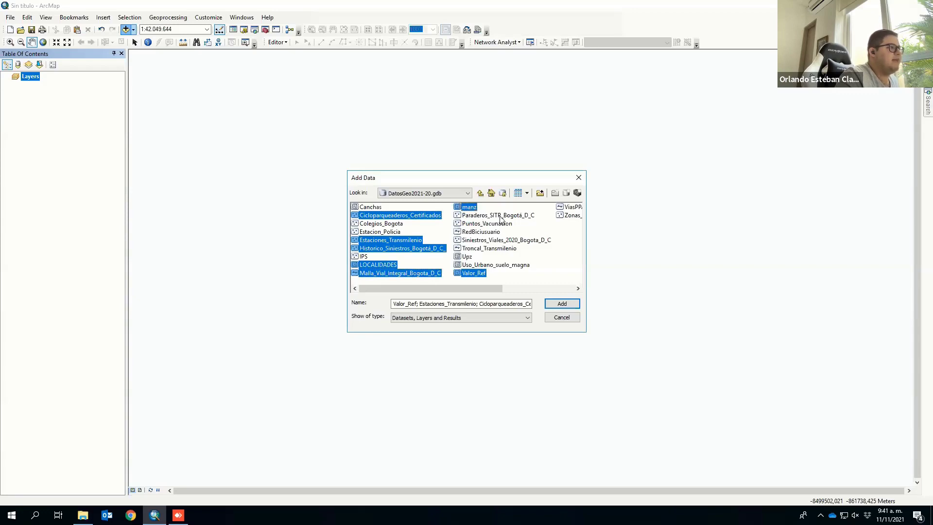
pyautogui.keyDown('ctrl'); pyautogui.click(501, 217); pyautogui.keyUp('ctrl')
pyautogui.keyDown('ctrl'); pyautogui.click(479, 241); pyautogui.keyUp('ctrl')
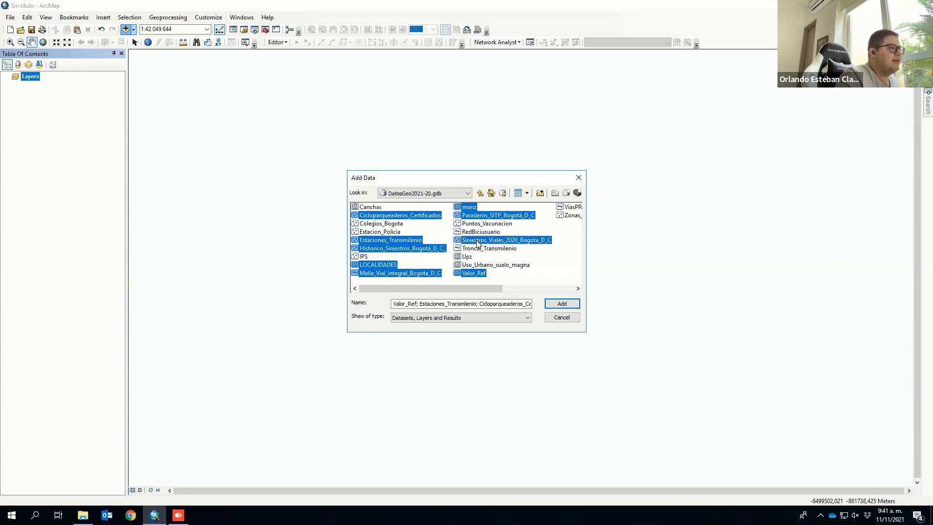
pyautogui.keyDown('ctrl'); pyautogui.click(491, 241); pyautogui.keyUp('ctrl')
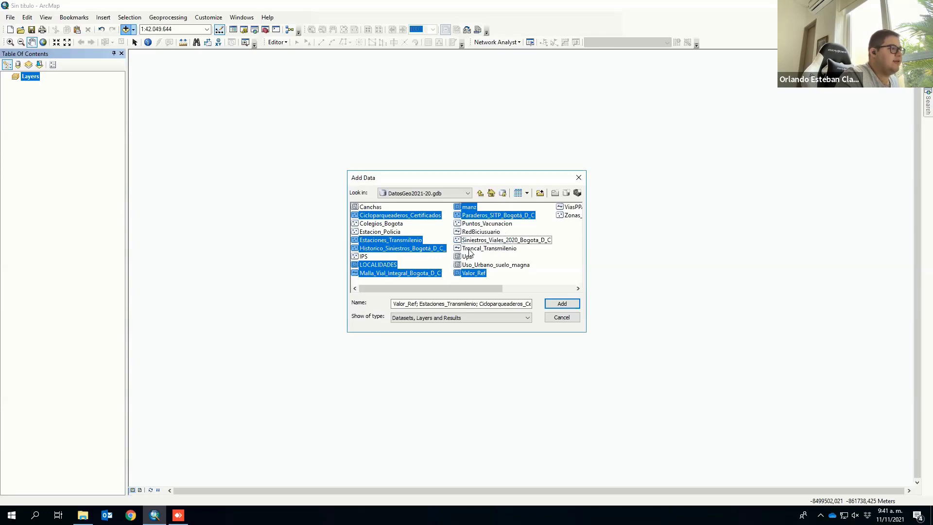
pyautogui.keyDown('ctrl'); pyautogui.click(469, 249); pyautogui.keyUp('ctrl')
pyautogui.keyDown('ctrl'); pyautogui.click(476, 265); pyautogui.keyUp('ctrl')
pyautogui.moveTo(492, 287); pyautogui.dragTo(567, 288)
pyautogui.keyDown('ctrl'); pyautogui.click(510, 219); pyautogui.keyUp('ctrl')
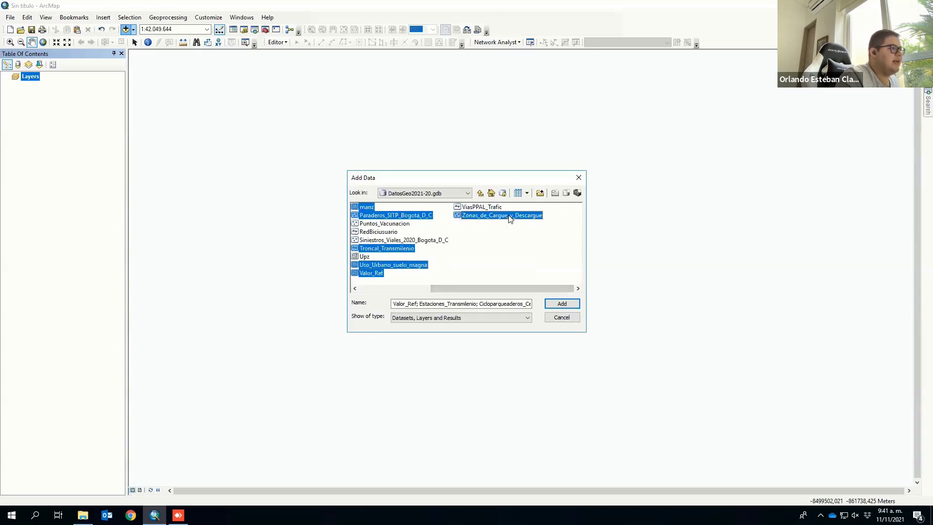
pyautogui.click(562, 304)
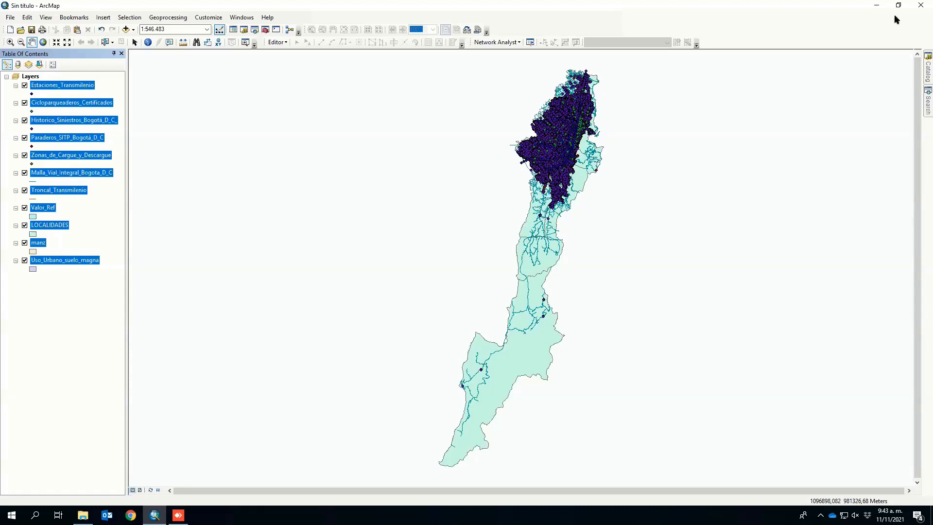
# - Hide the layers Cicloparqueaderos_Certificados, Historico_Siniestros_Bogotá_D_C_, Paraderos_SITP_Bogotá_D_C, Zonas_de_Cargue_y_Descargue, Valor_Ref, manz and Uso_Urbano_suelo_magna
pyautogui.click(86, 243)
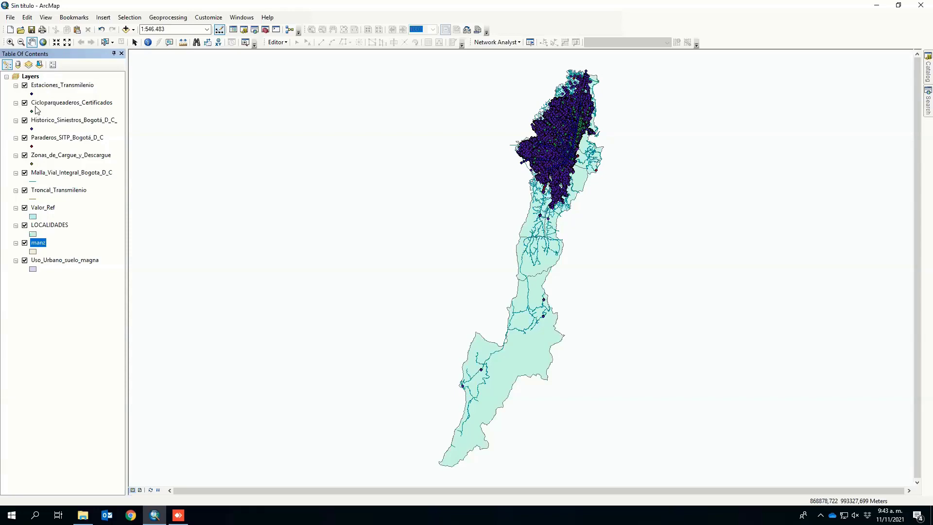
pyautogui.click(24, 103)
pyautogui.click(25, 121)
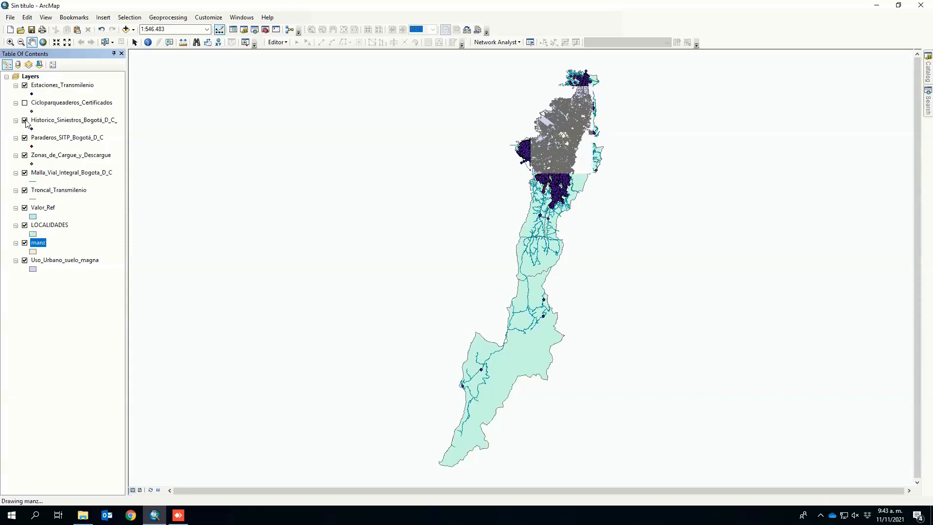
pyautogui.click(25, 138)
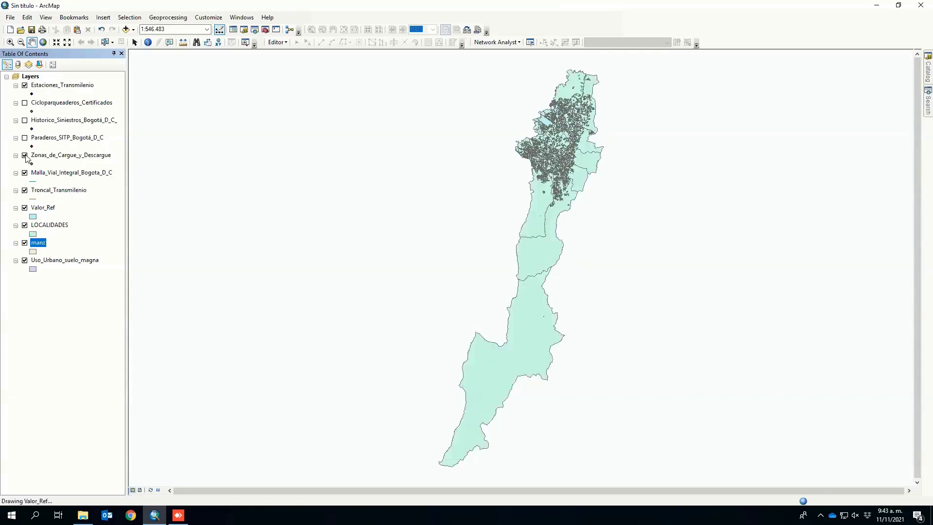
pyautogui.click(24, 156)
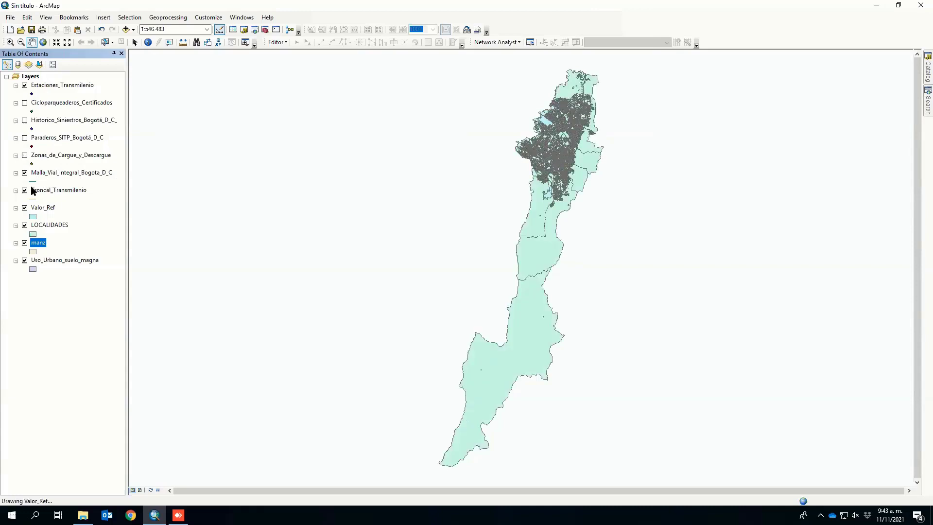
pyautogui.click(25, 208)
pyautogui.click(25, 243)
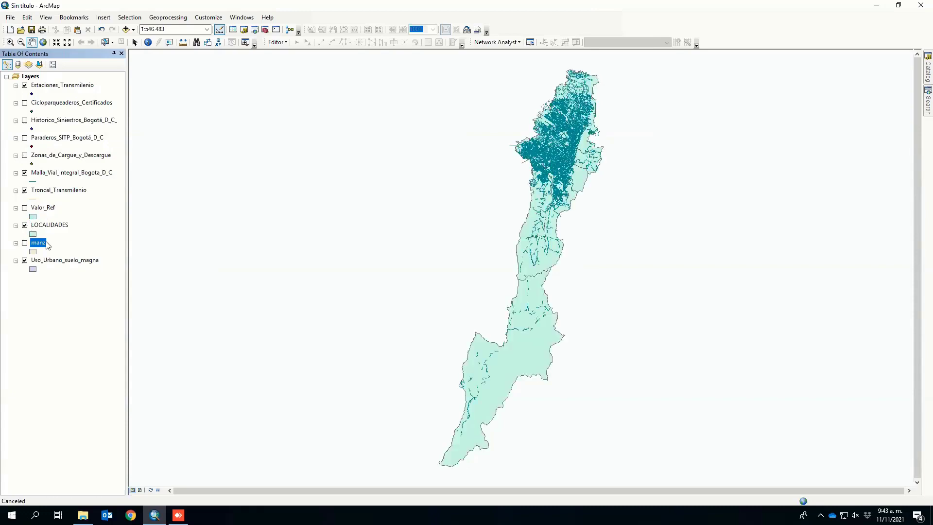
pyautogui.click(25, 261)
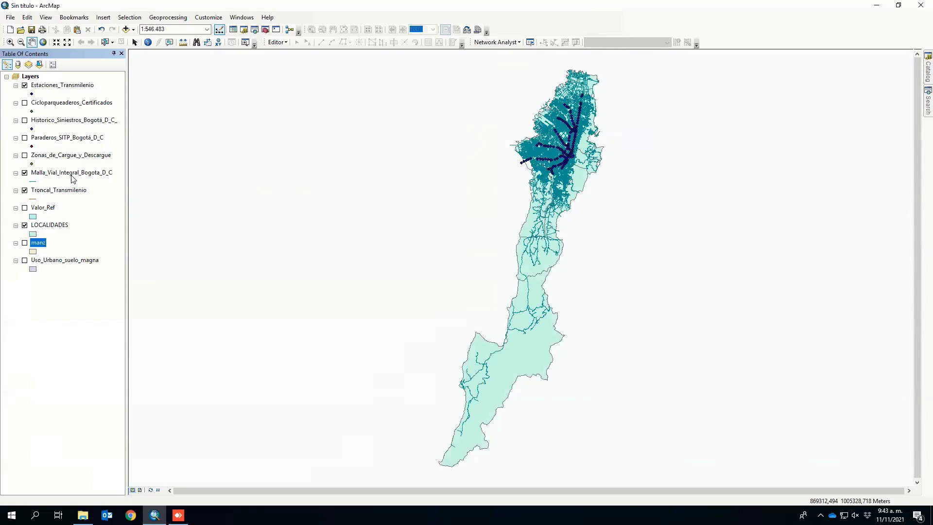
pyautogui.moveTo(552, 135); pyautogui.dragTo(537, 167)
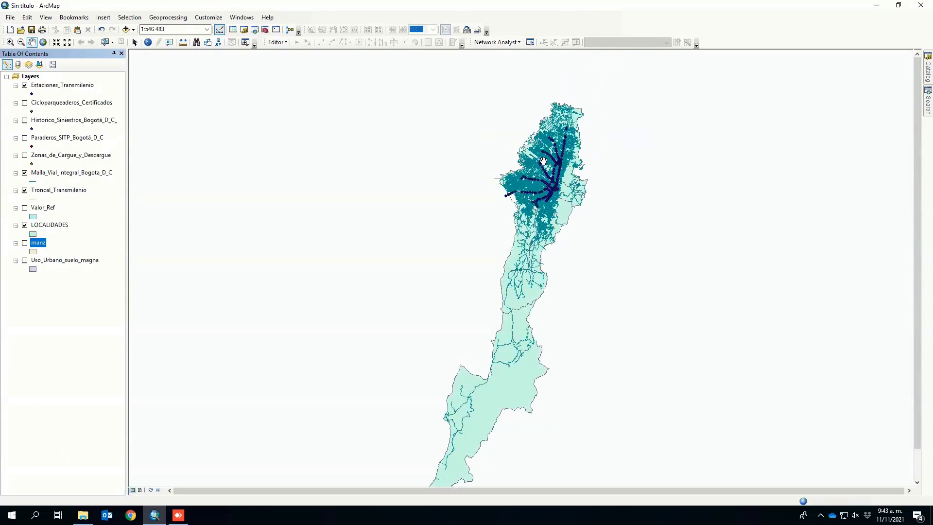
pyautogui.scroll(1, 548, 159)
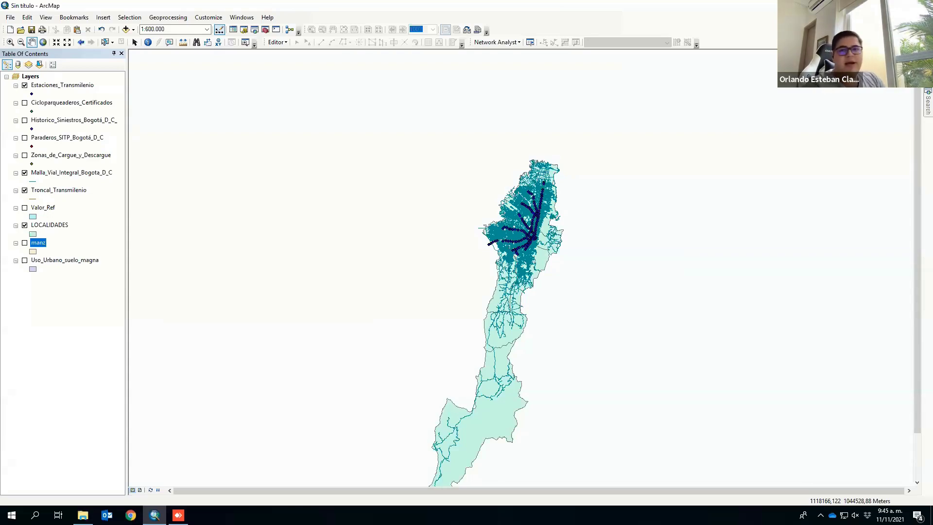
# - Buffer Troncal_Transmilenio by a linear distance of 300 meters with dissolve type ALL
pyautogui.click(186, 19)
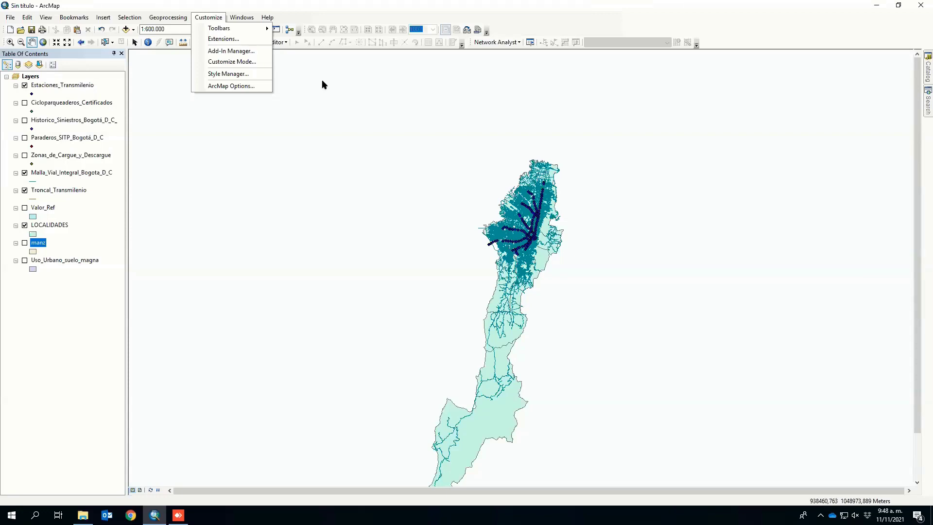
pyautogui.click(174, 28)
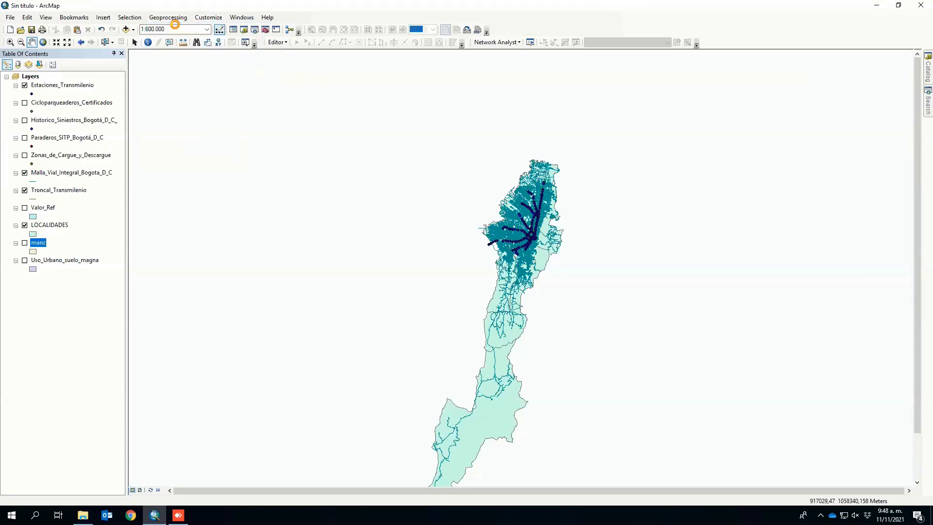
pyautogui.moveTo(59, 191); pyautogui.dragTo(329, 122)
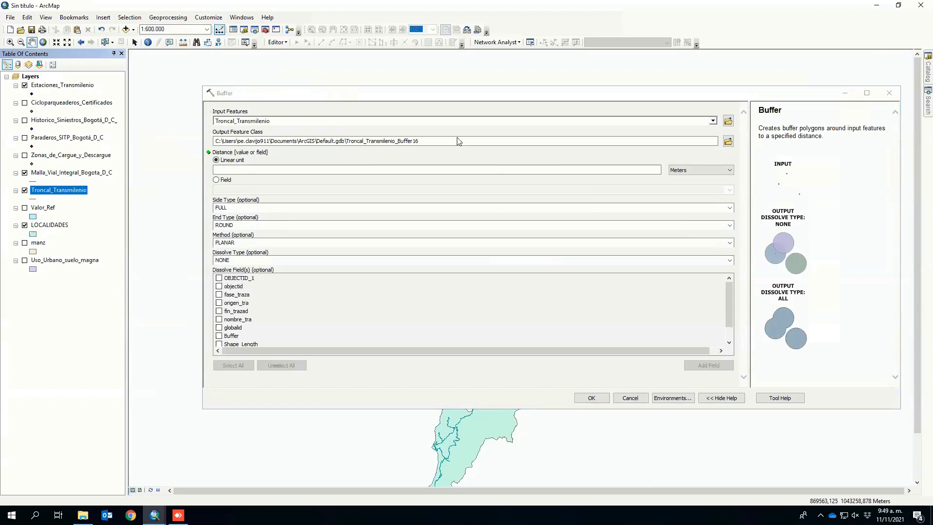
pyautogui.click(445, 169)
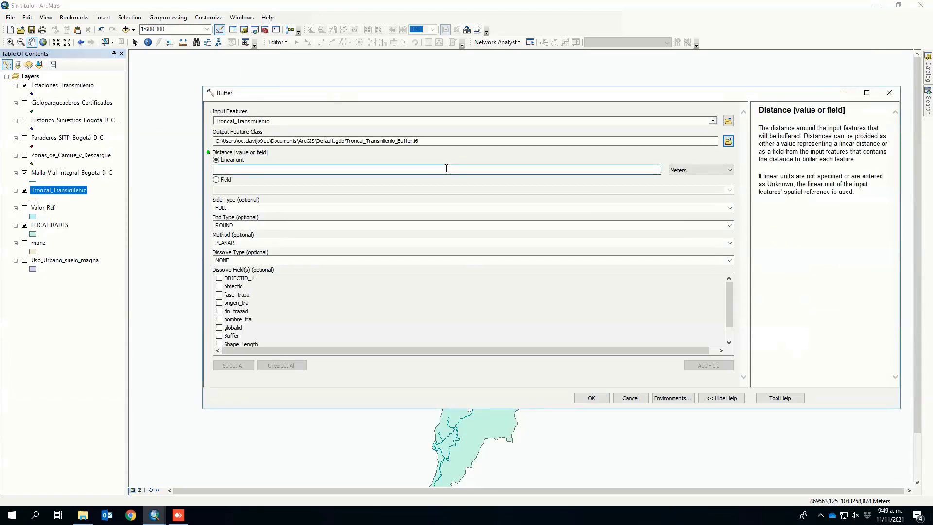
pyautogui.write('300')
pyautogui.click(345, 189)
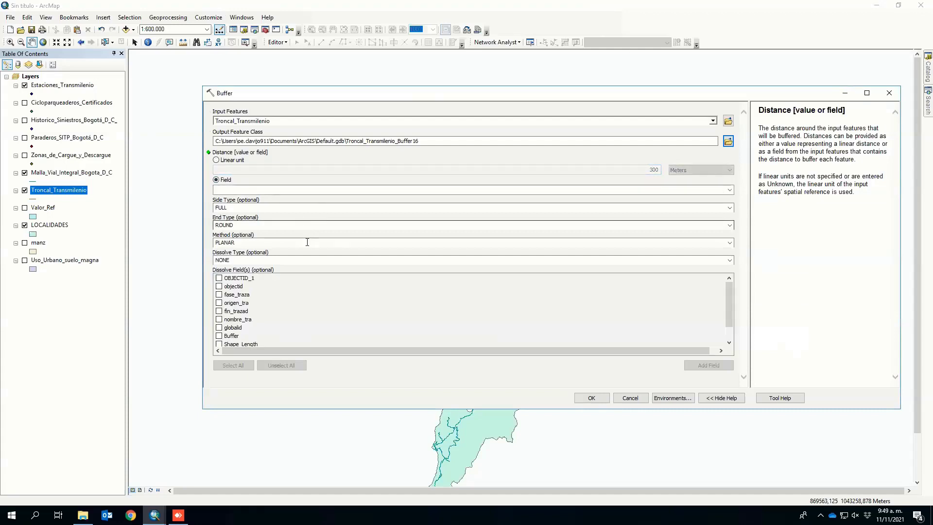
pyautogui.click(730, 260)
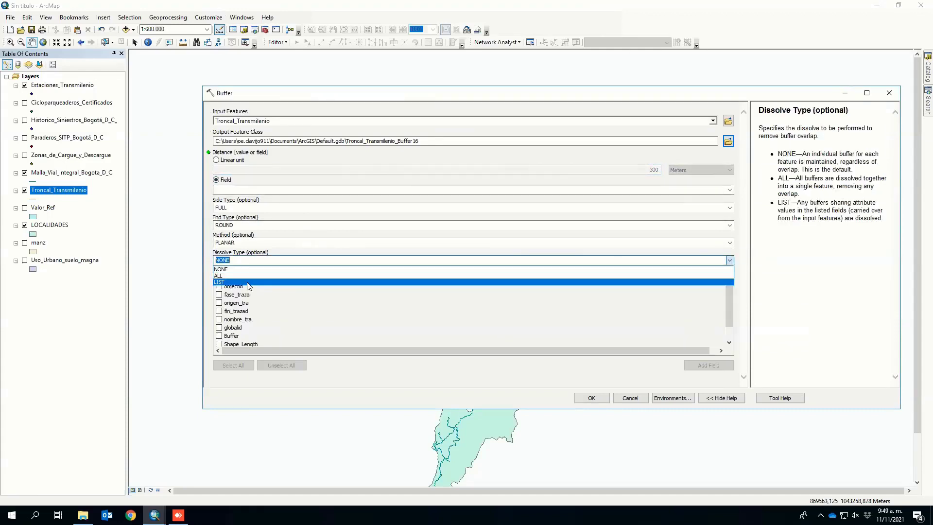
pyautogui.click(247, 275)
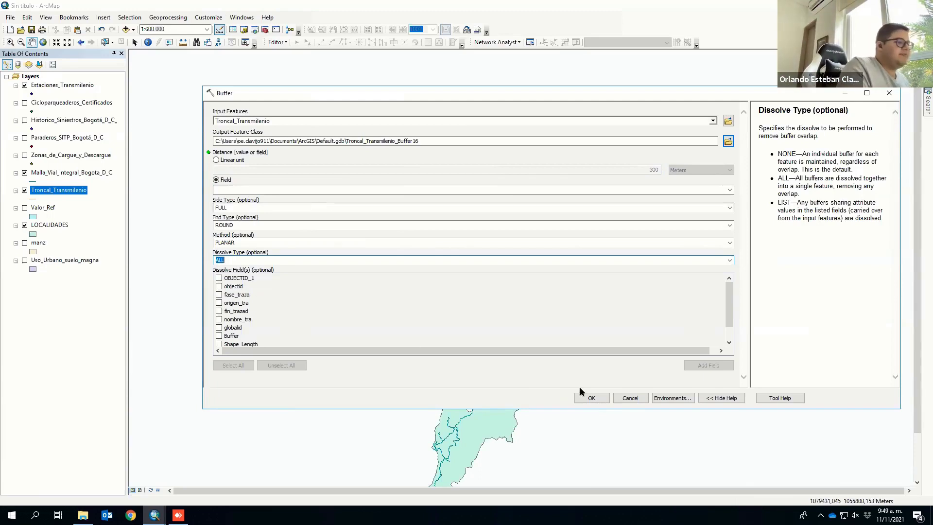
pyautogui.click(590, 398)
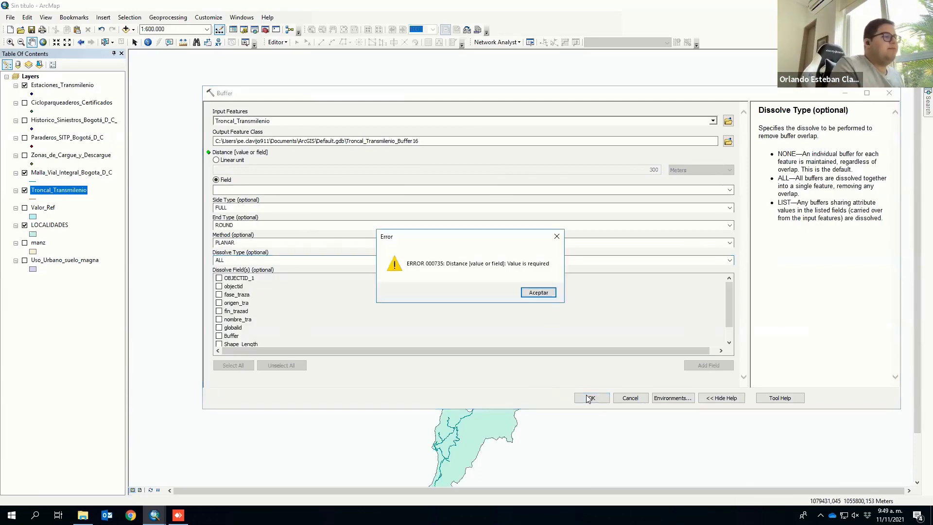
pyautogui.click(537, 292)
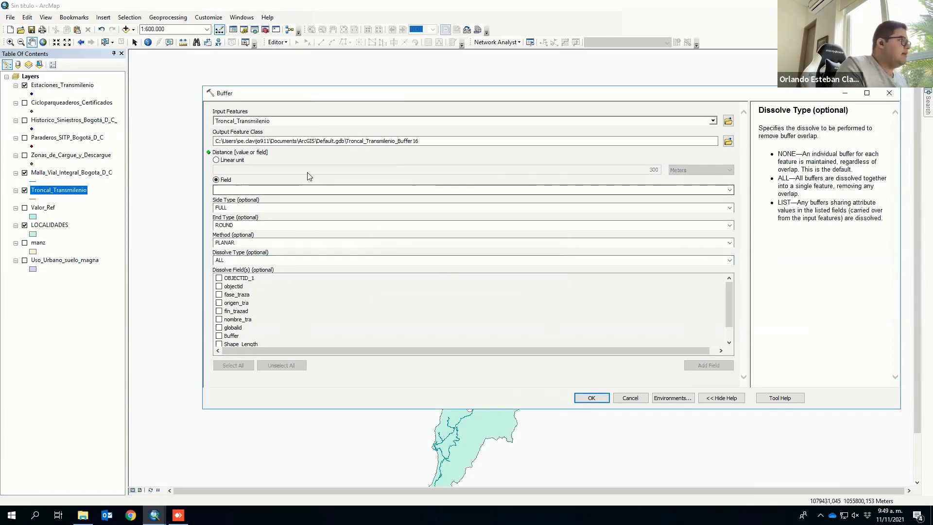
pyautogui.click(217, 161)
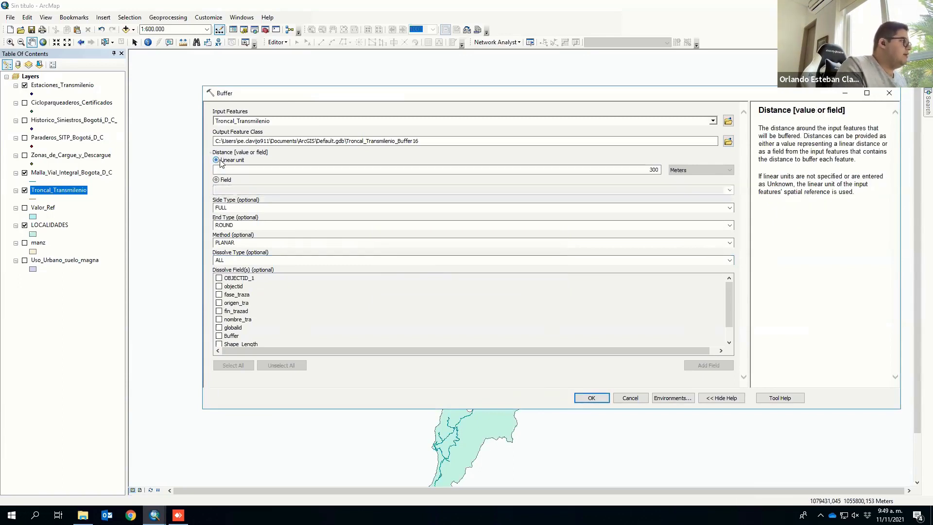
pyautogui.click(592, 398)
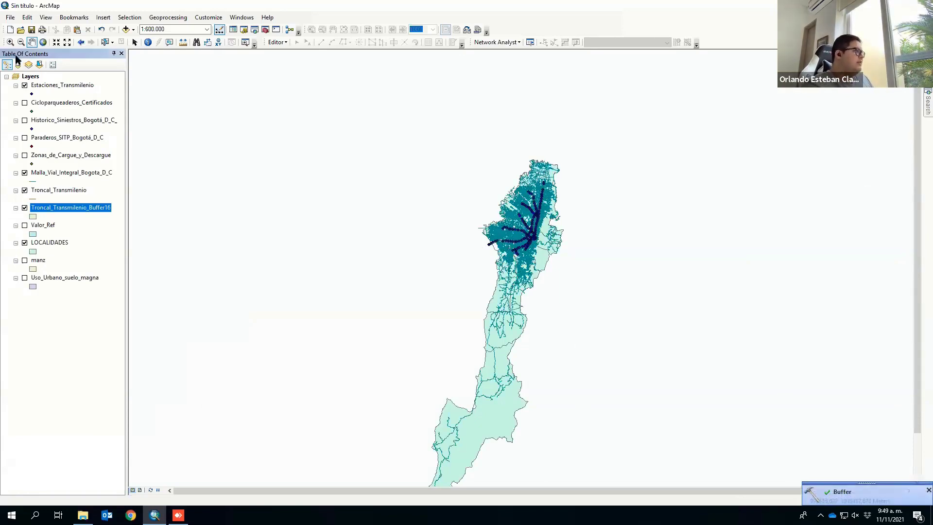
# - Clip Malla_Vial_Integral_Bogota_D_C with Troncal_Transmilenio_Buffer16 as the clip features
pyautogui.click(10, 42)
pyautogui.moveTo(444, 170); pyautogui.dragTo(578, 254)
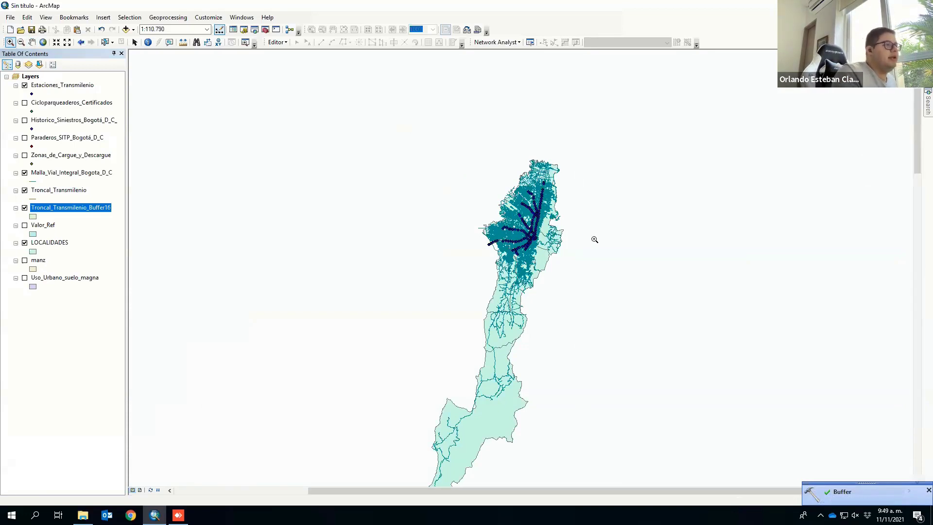
pyautogui.moveTo(552, 211); pyautogui.dragTo(696, 321)
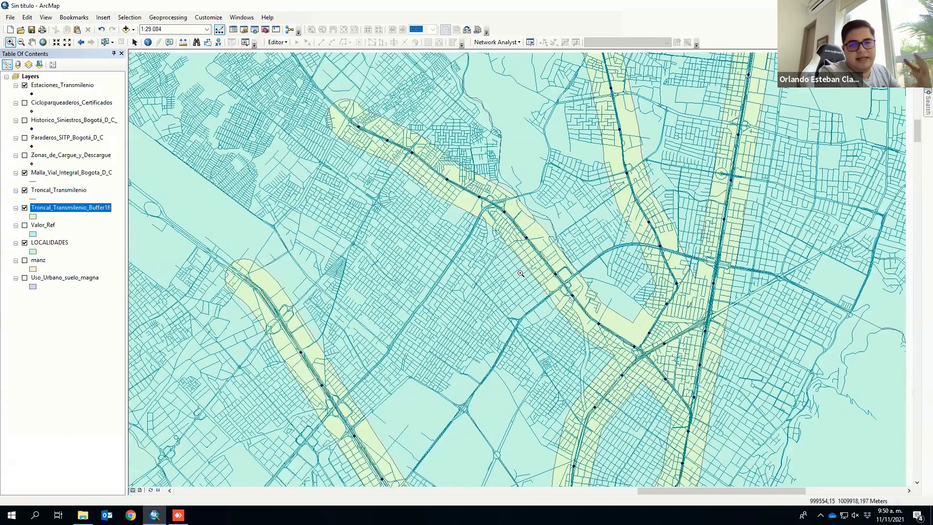
pyautogui.moveTo(521, 273); pyautogui.dragTo(497, 275)
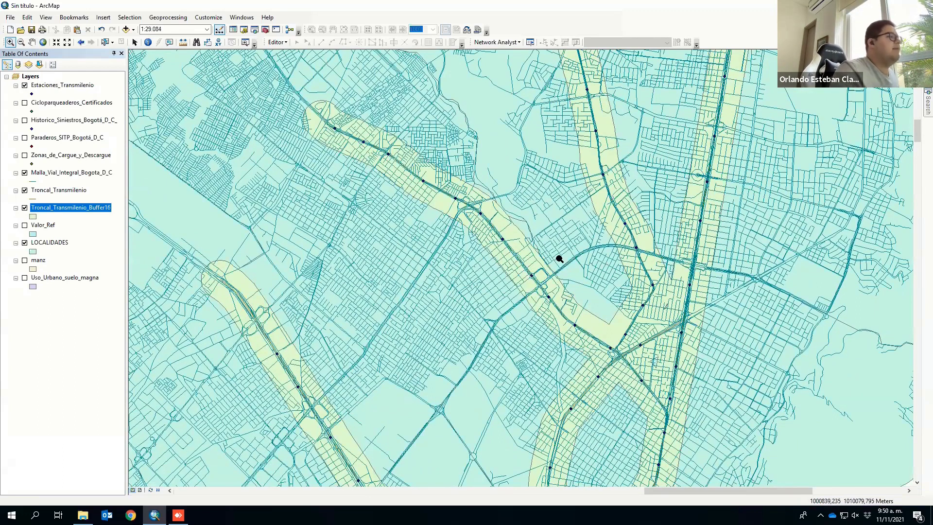
pyautogui.click(179, 18)
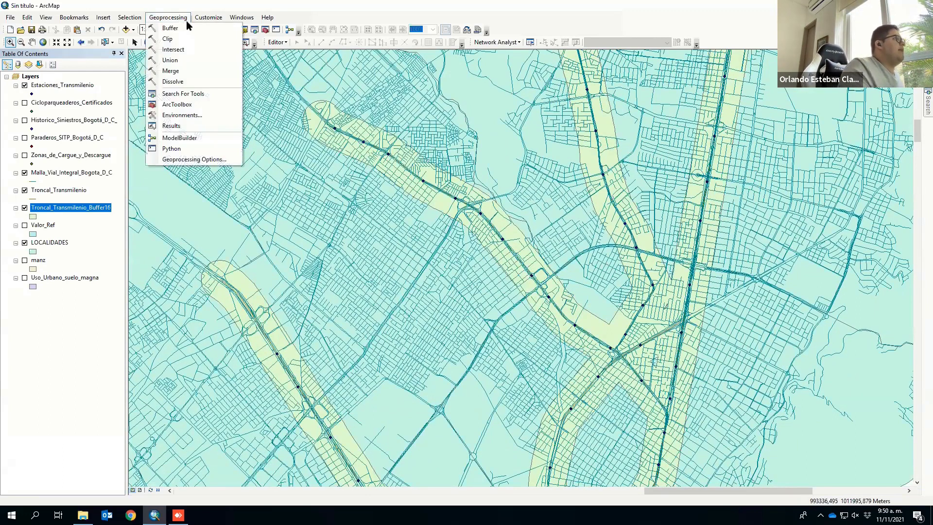
pyautogui.click(167, 39)
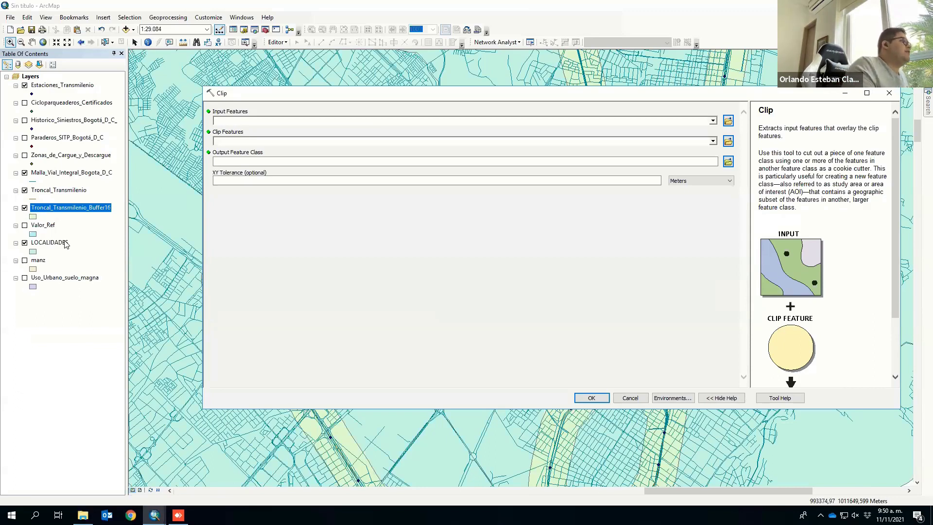
pyautogui.click(55, 174)
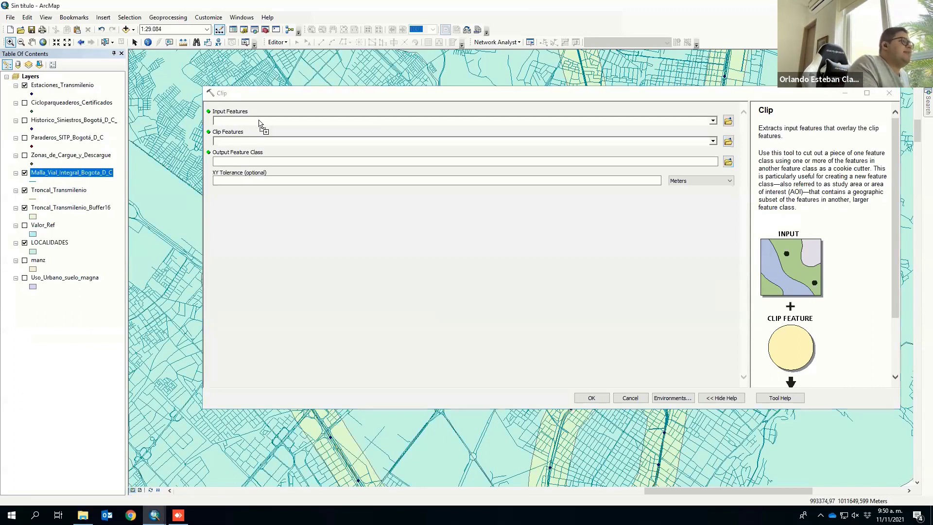
pyautogui.moveTo(258, 120); pyautogui.dragTo(259, 120)
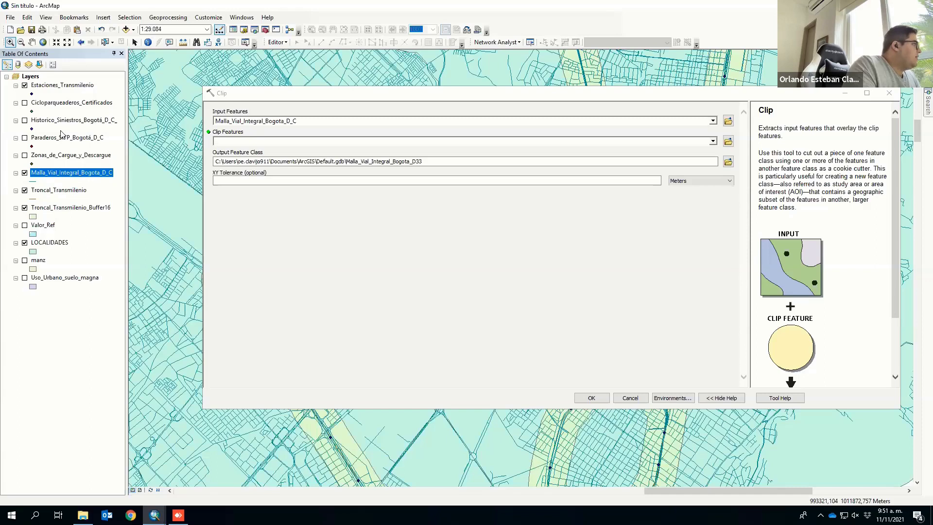
pyautogui.moveTo(83, 213); pyautogui.dragTo(417, 141)
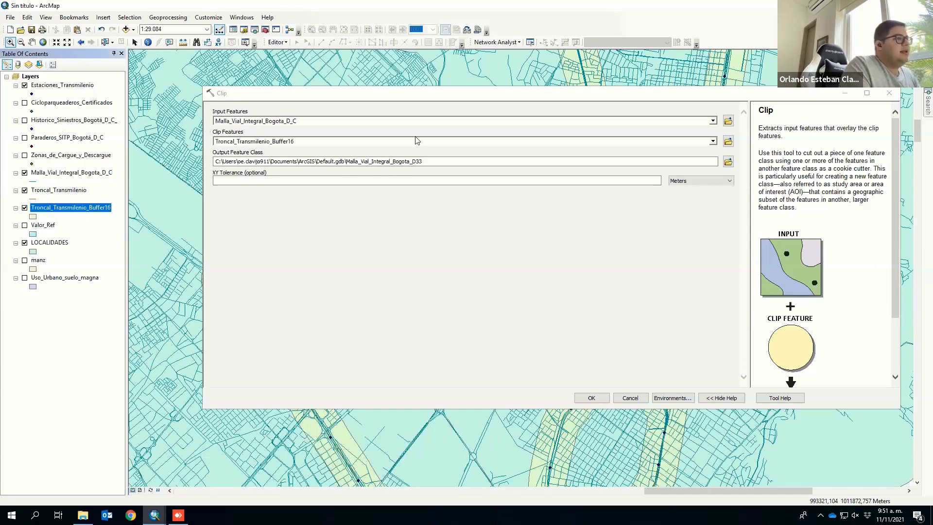
pyautogui.click(590, 399)
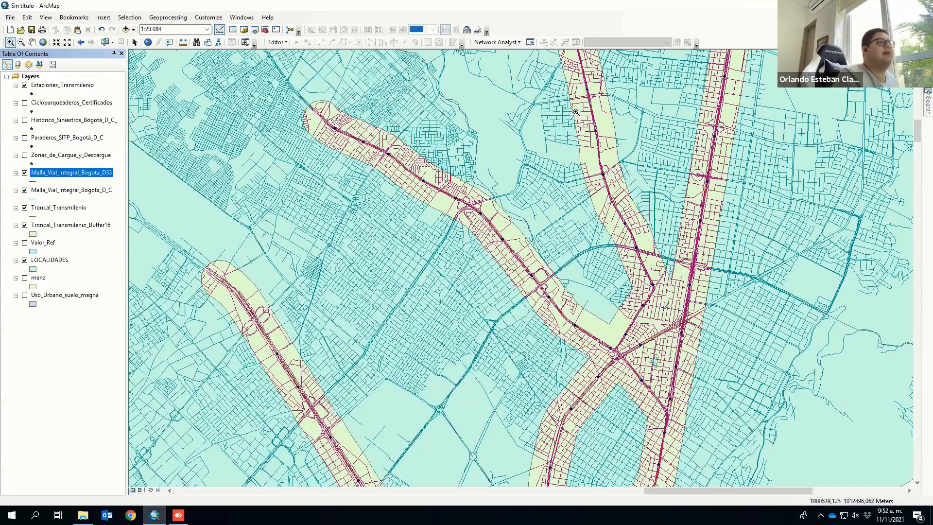
# - Add a Double field named LongMia to the attribute table of the clipped road layer Malla_Vial_Integral_Bogota_D33
pyautogui.moveTo(388, 234); pyautogui.dragTo(384, 234)
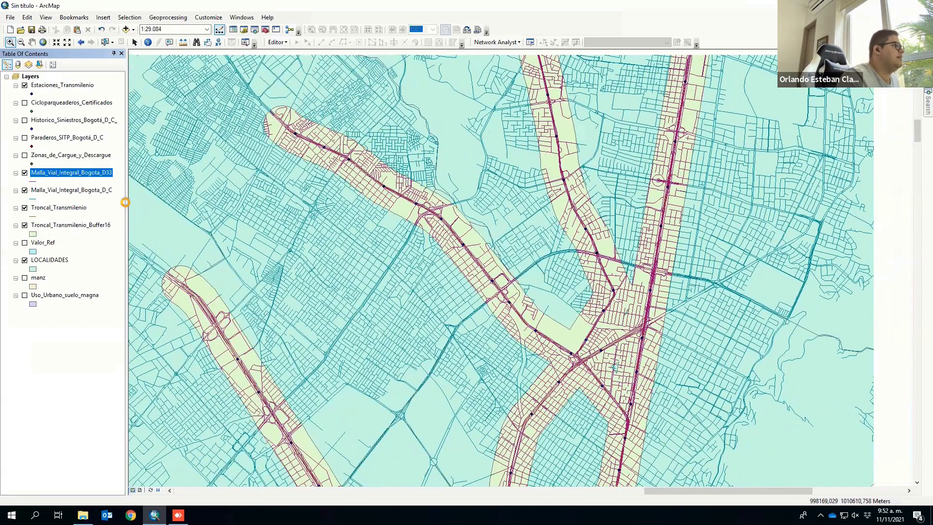
pyautogui.rightClick(57, 173)
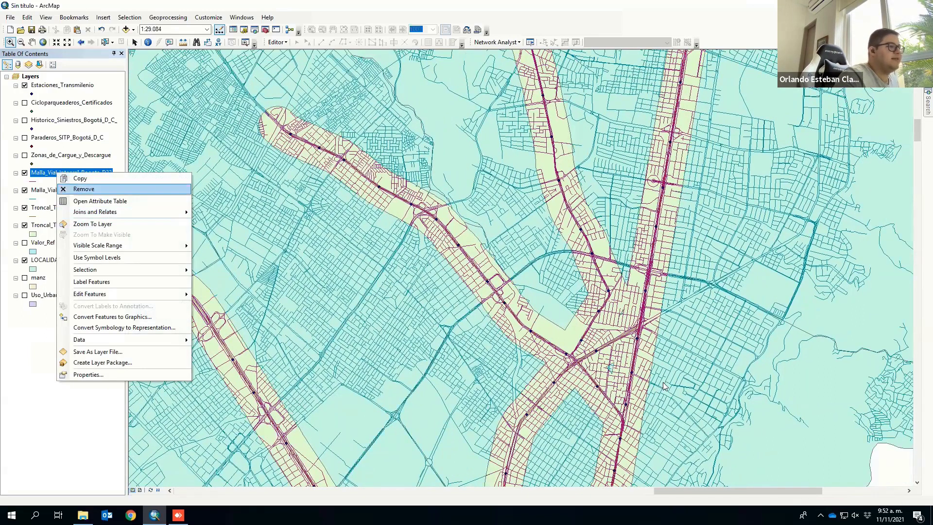
pyautogui.click(100, 201)
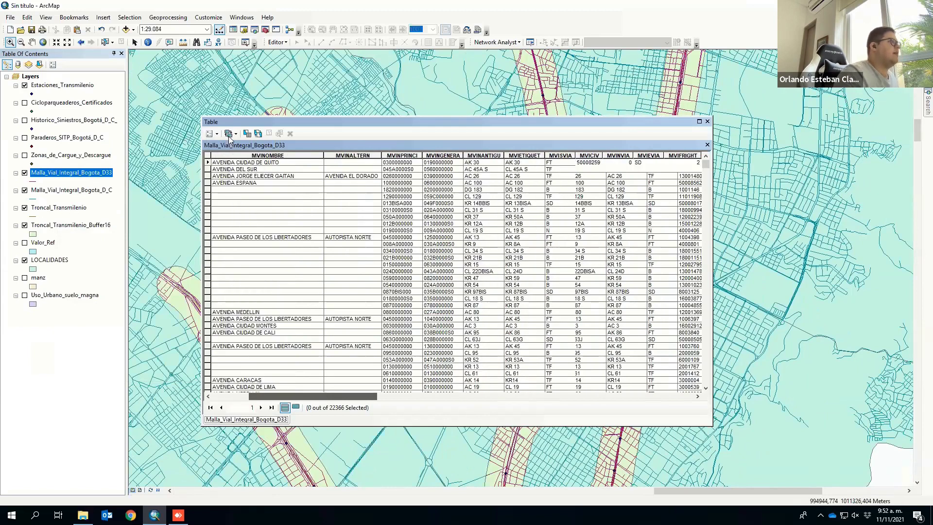
pyautogui.click(210, 133)
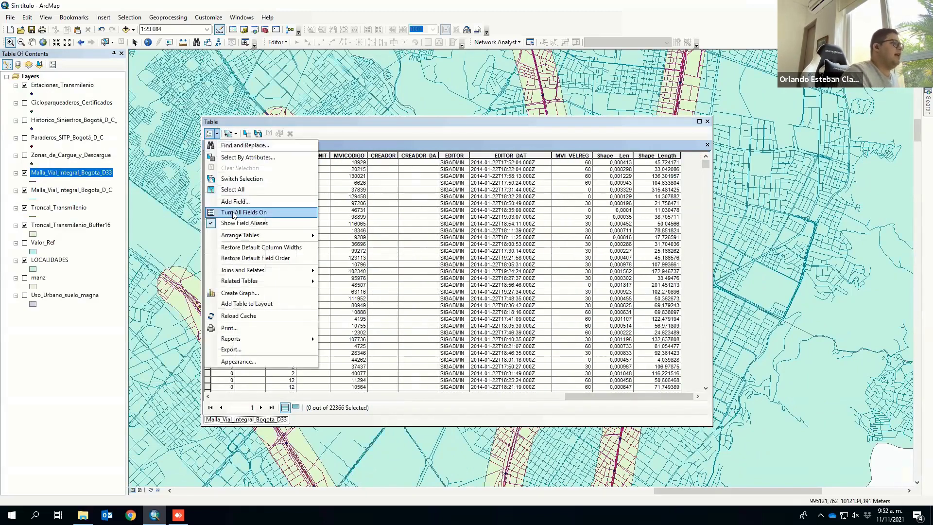
pyautogui.click(239, 202)
pyautogui.write('LongMia')
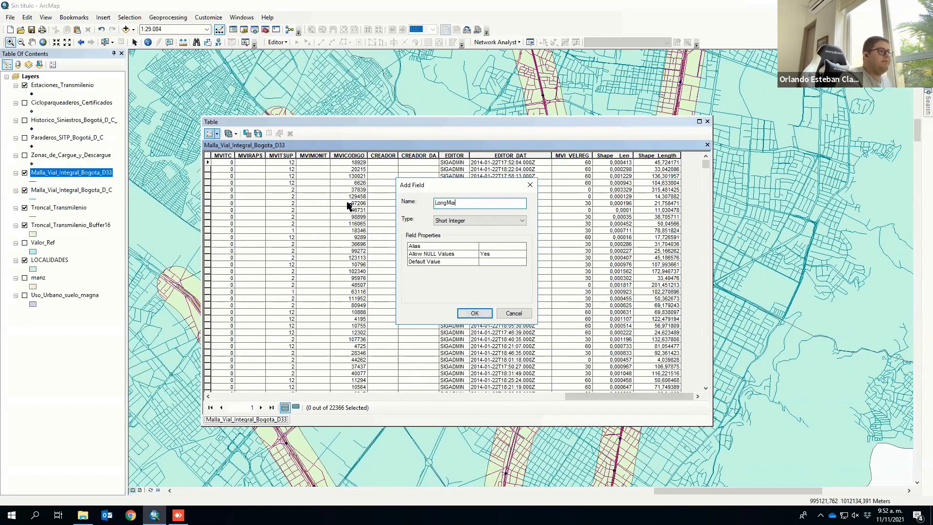
pyautogui.click(463, 221)
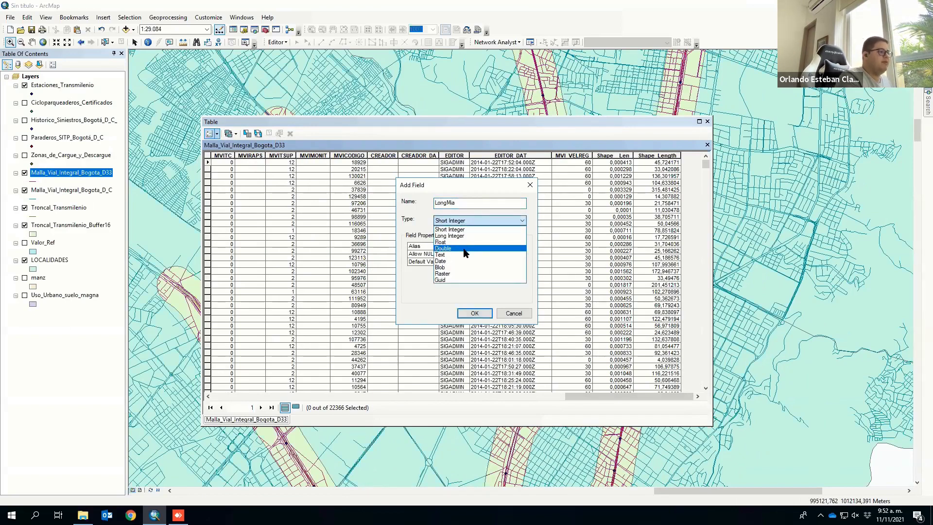
pyautogui.click(465, 251)
pyautogui.click(474, 313)
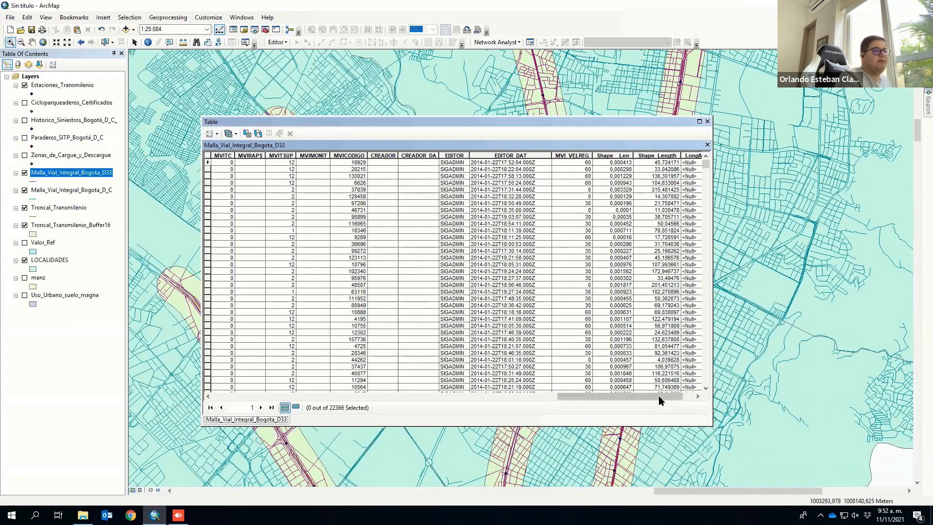
# - Calculate the LongMia field as the road segments' length in kilometers, using the data source's coordinate system
pyautogui.moveTo(661, 400); pyautogui.dragTo(671, 398)
pyautogui.click(671, 156)
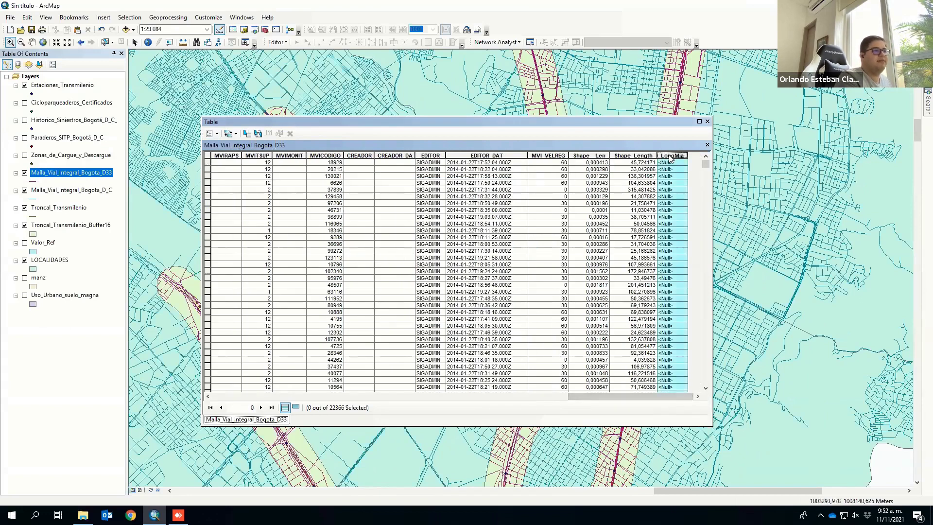
pyautogui.rightClick(671, 157)
pyautogui.click(702, 227)
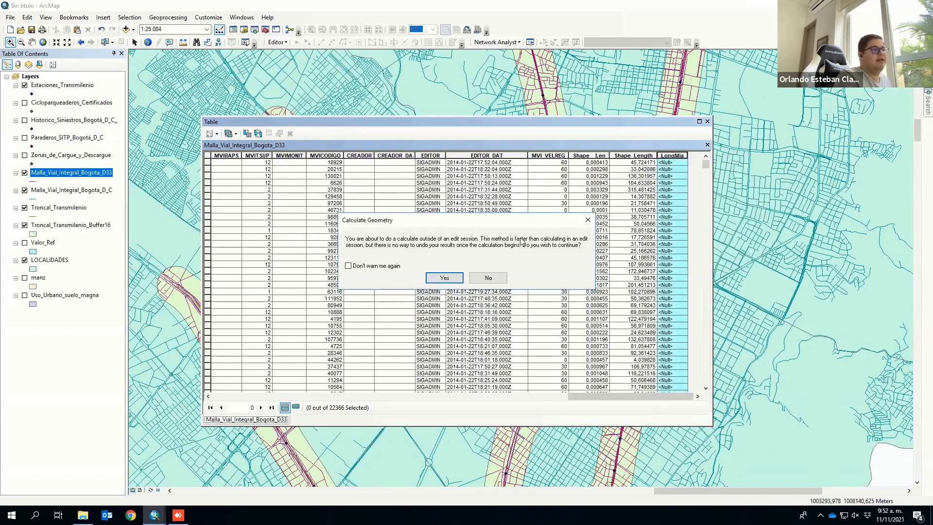
pyautogui.click(437, 277)
pyautogui.click(474, 281)
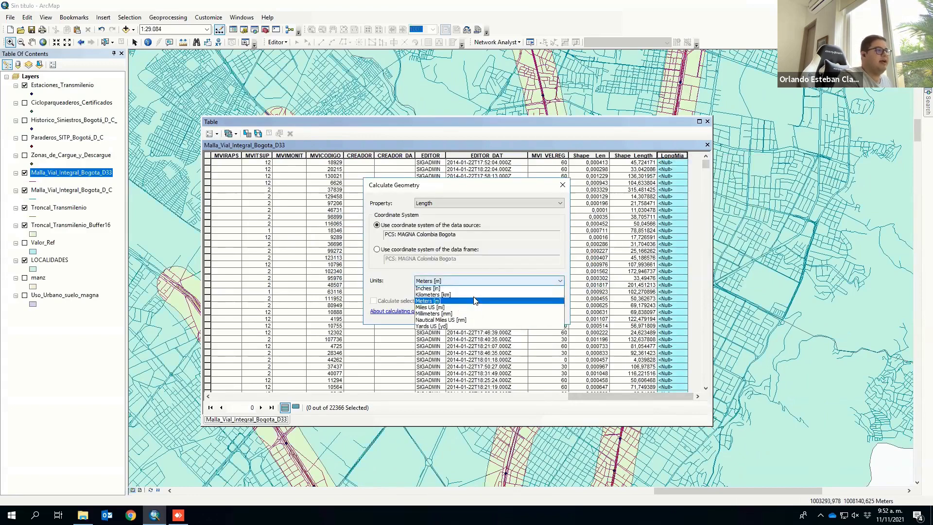
pyautogui.click(466, 309)
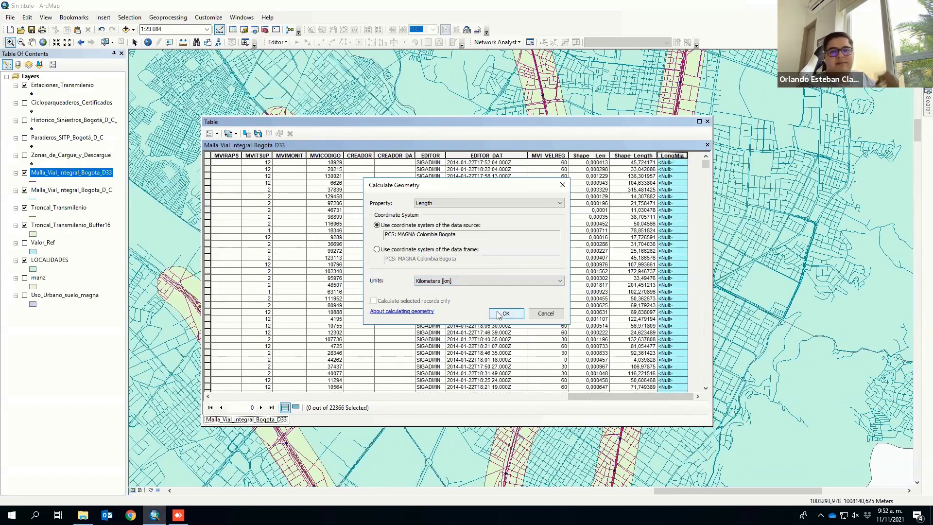
pyautogui.click(498, 315)
pyautogui.click(430, 277)
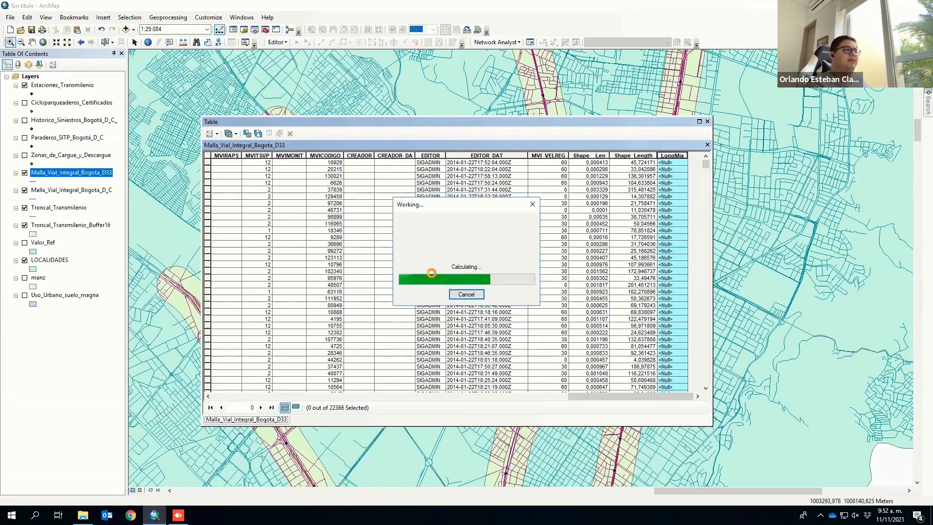
# - View the statistics of the LongMia field for the clipped road layer and close its attribute table
pyautogui.rightClick(681, 155)
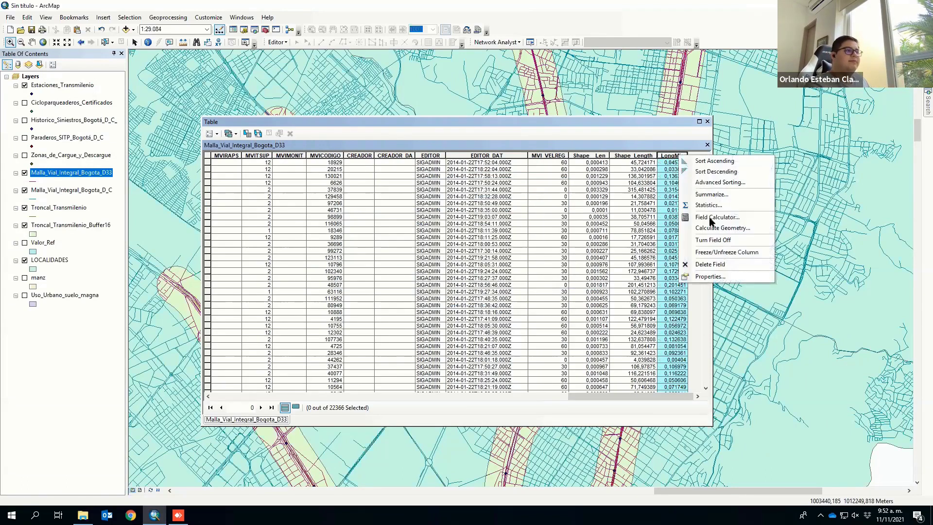
pyautogui.click(710, 206)
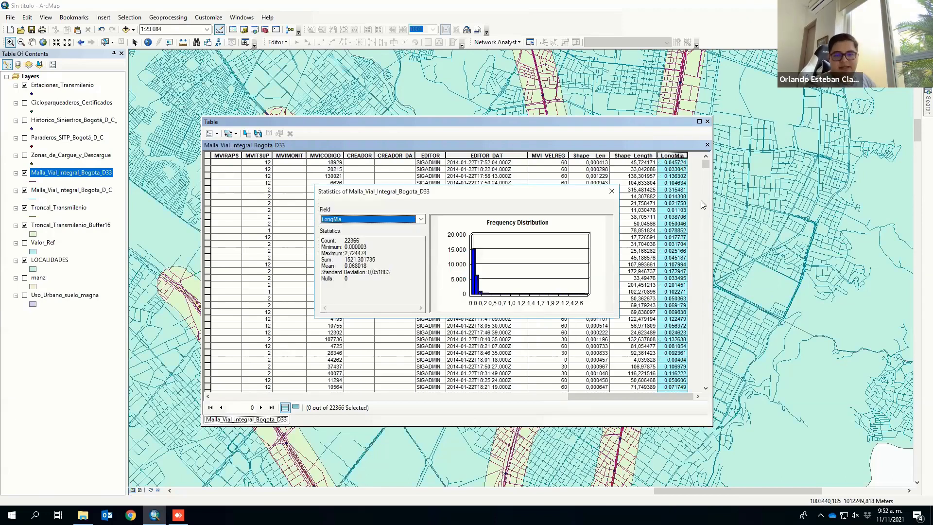
pyautogui.click(612, 191)
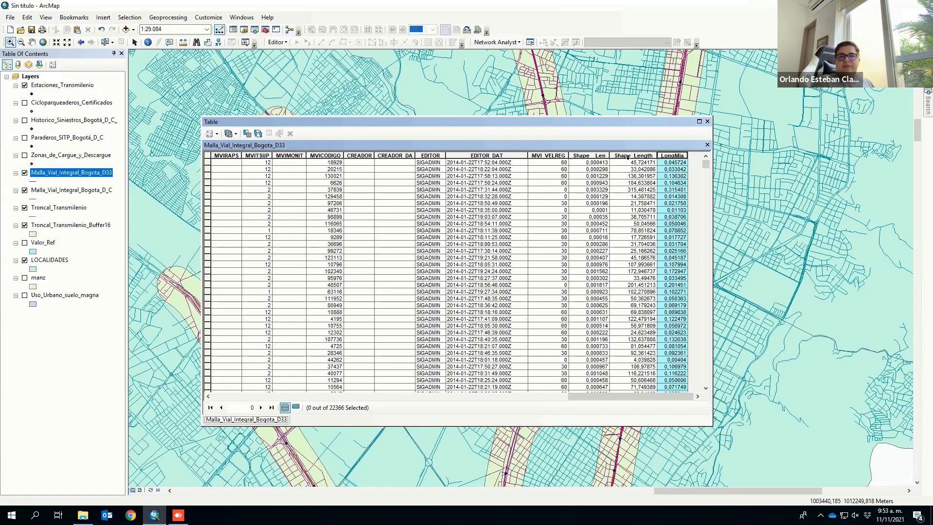
pyautogui.click(707, 122)
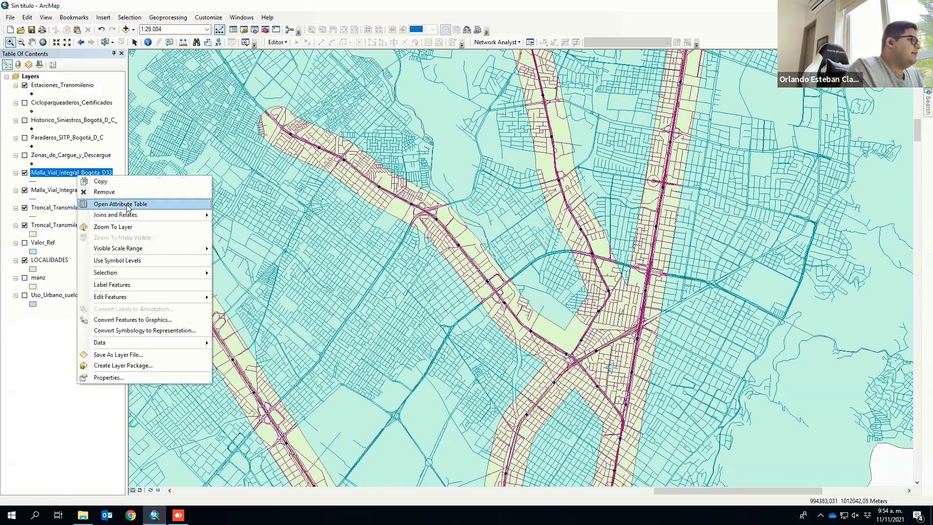
# - Reopen the attribute table of Malla_Vial_Integral_Bogota_D33, review the LongMia statistics again and close the table
pyautogui.click(119, 204)
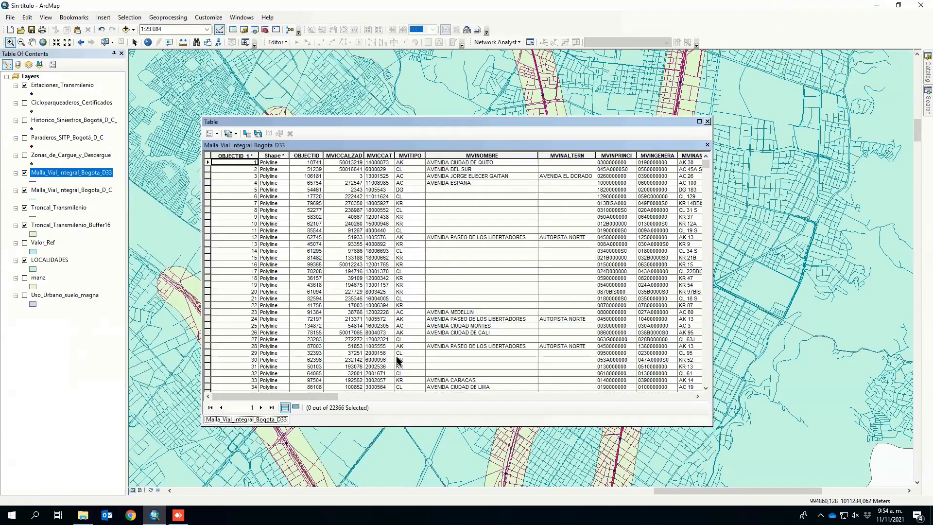
pyautogui.moveTo(321, 396); pyautogui.dragTo(686, 393)
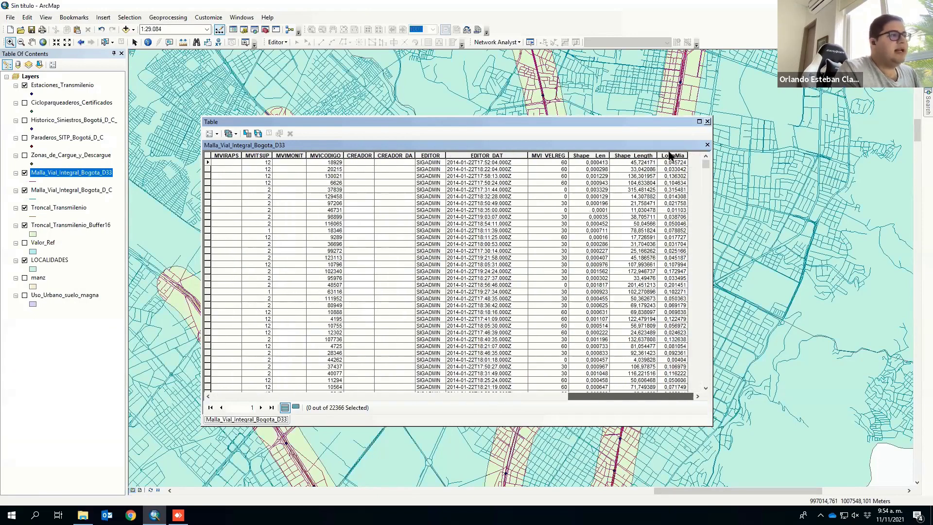
pyautogui.rightClick(672, 156)
pyautogui.click(684, 203)
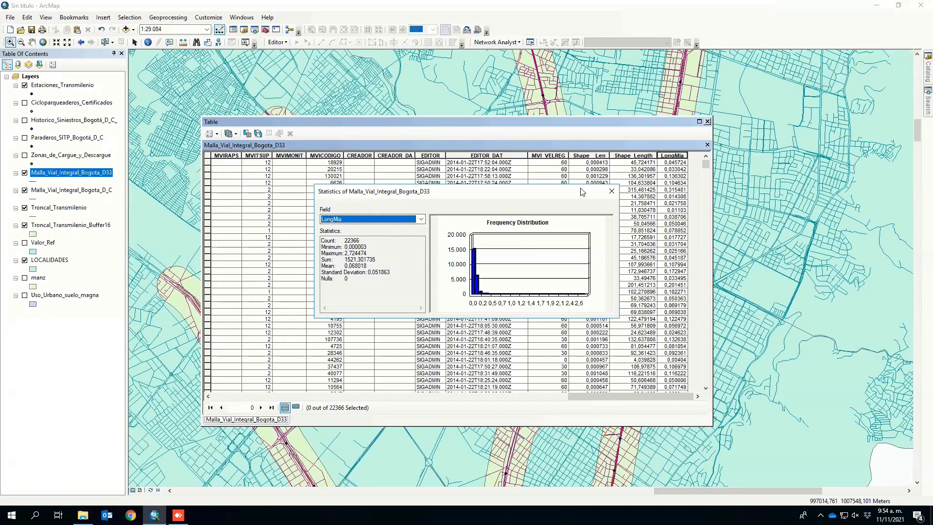
pyautogui.click(611, 191)
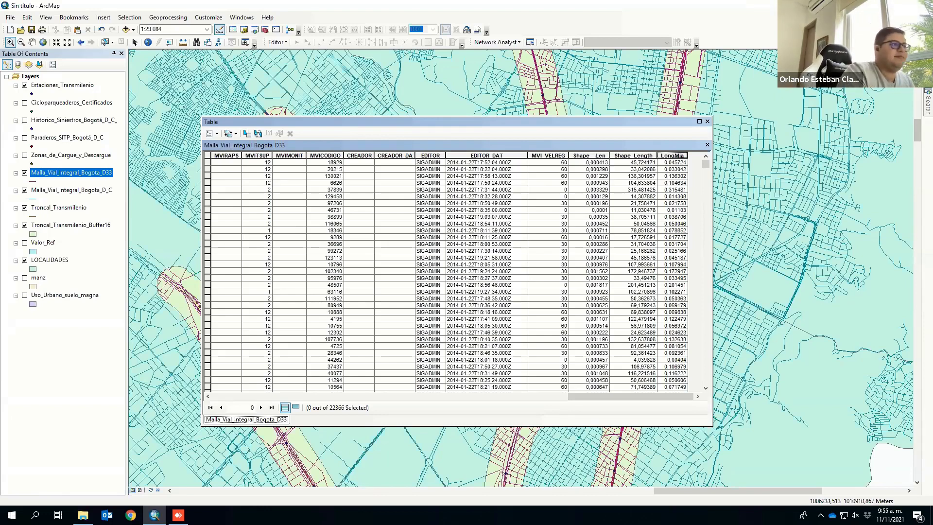
pyautogui.click(707, 122)
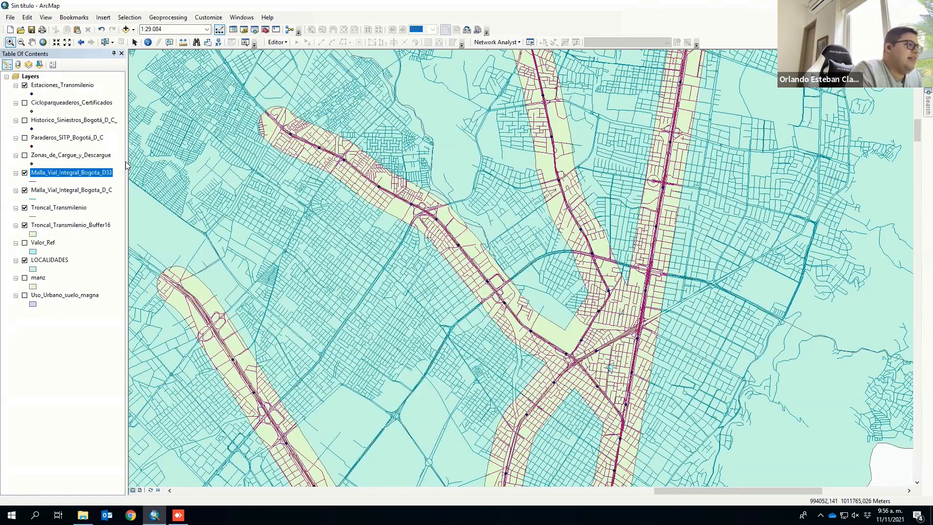
# - Hide the clipped road layer Malla_Vial_Integral_Bogota_D33 on the map
pyautogui.click(25, 173)
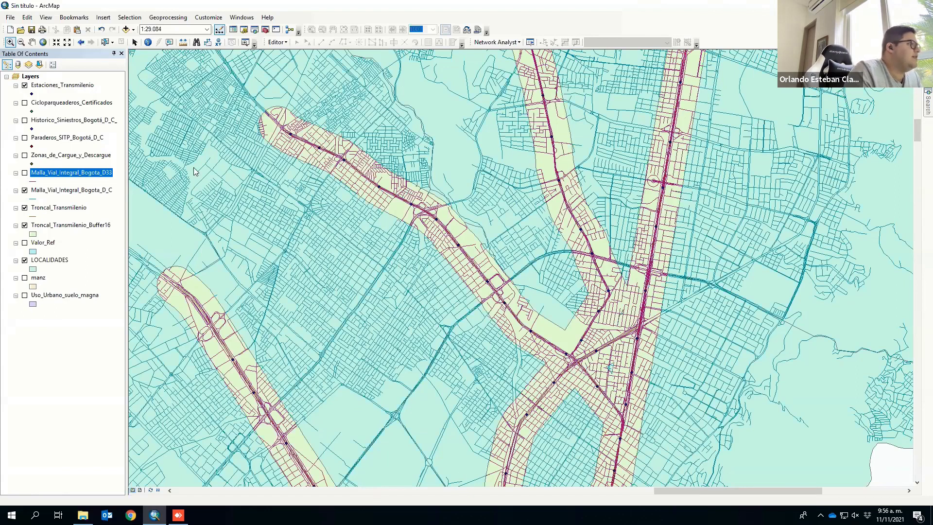
pyautogui.moveTo(385, 125); pyautogui.dragTo(384, 148)
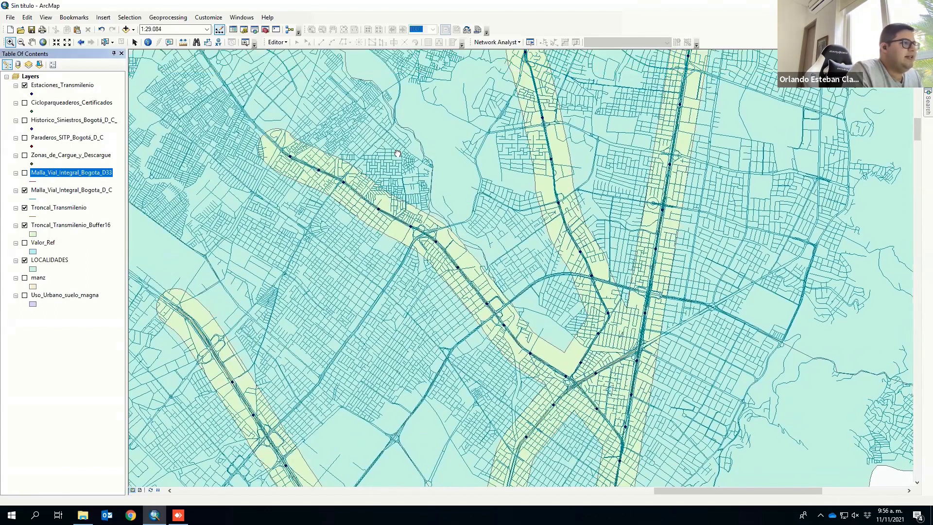
pyautogui.scroll(1, 398, 154)
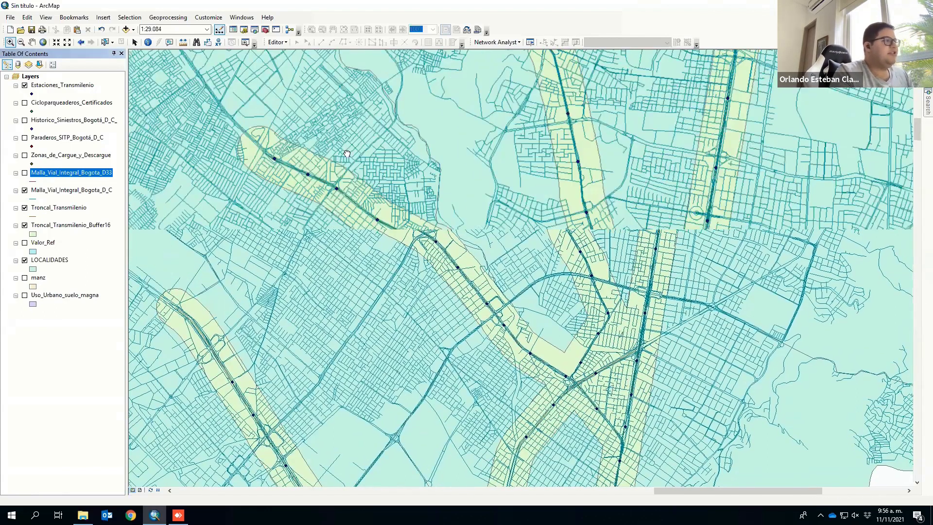
pyautogui.scroll(-2, 397, 154)
# - Select by location the Malla_Vial_Integral_Bogota_D_C roads that intersect the source layer Troncal_Transmilenio_Buffer16, without a search distance
pyautogui.click(139, 18)
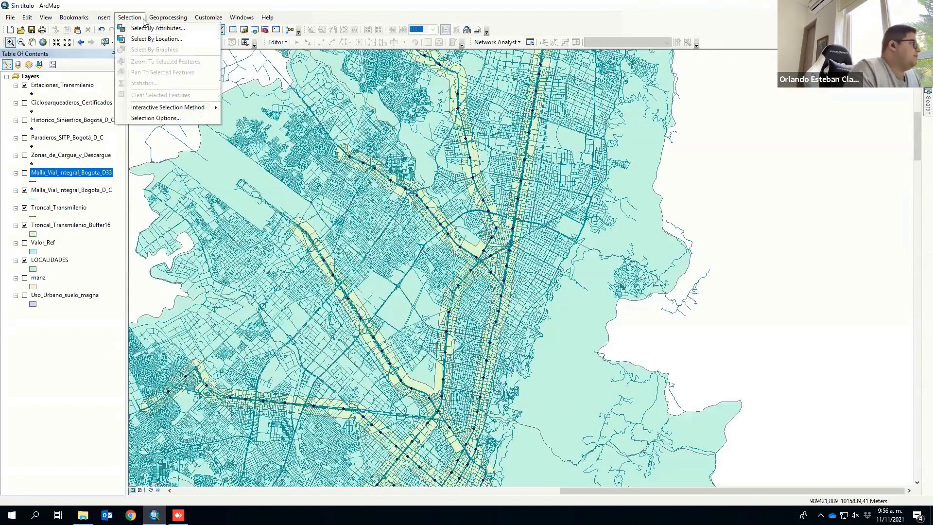
pyautogui.click(158, 39)
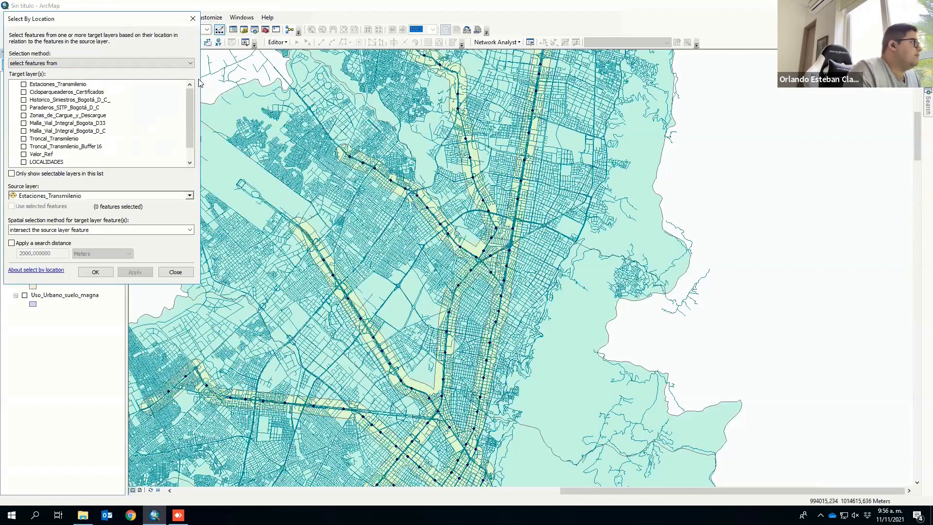
pyautogui.moveTo(149, 29); pyautogui.dragTo(665, 130)
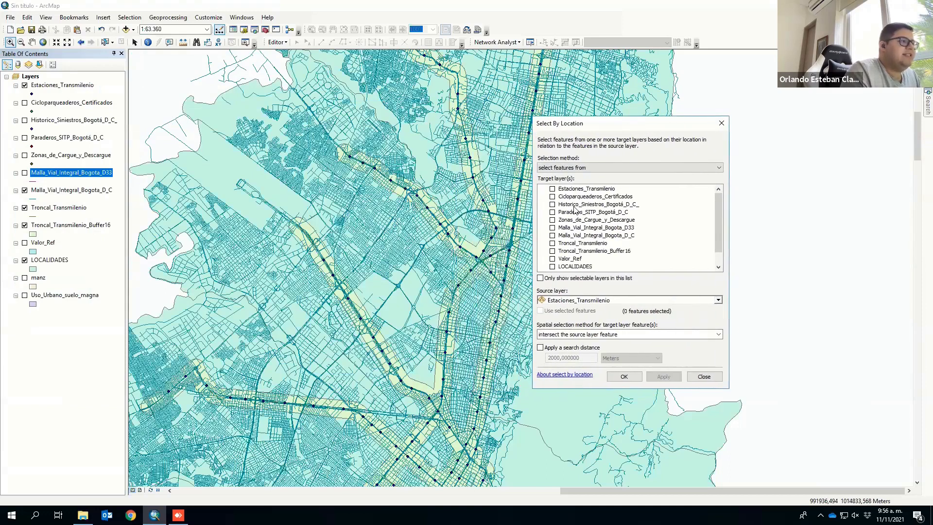
pyautogui.click(552, 236)
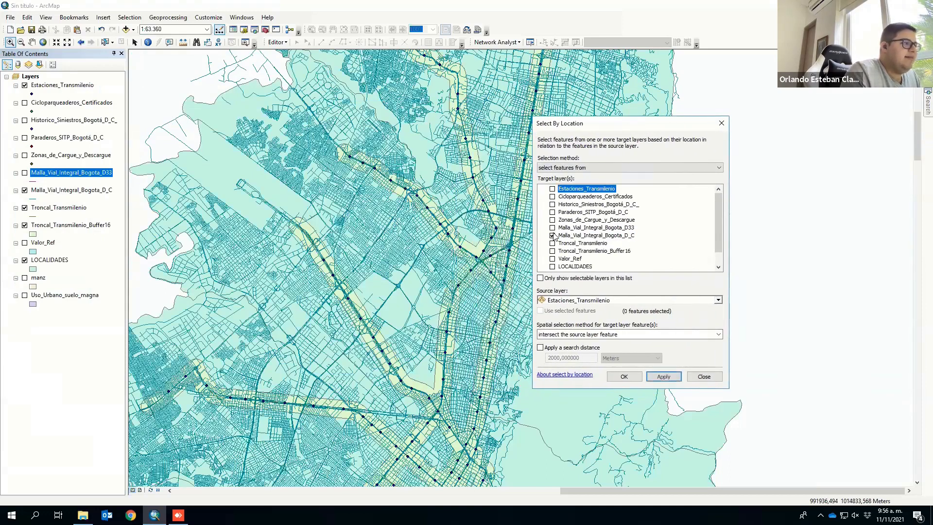
pyautogui.click(601, 300)
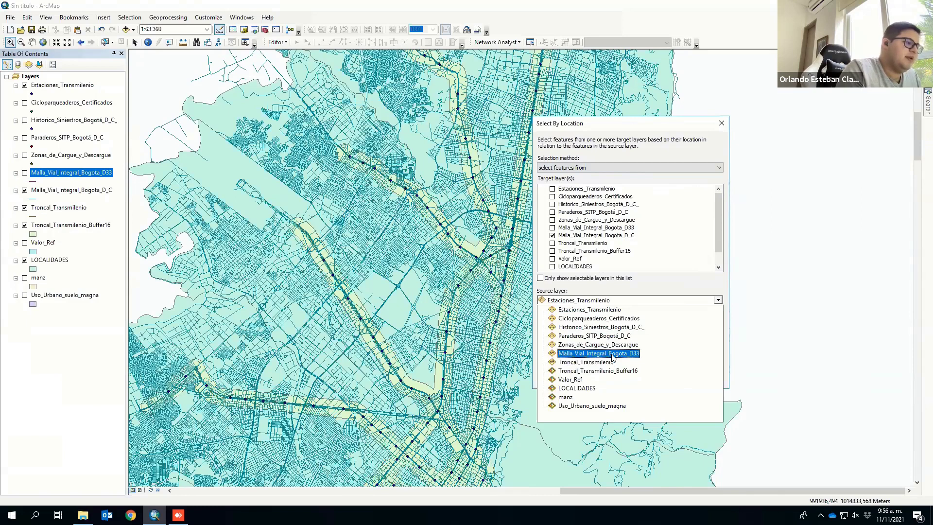
pyautogui.click(612, 372)
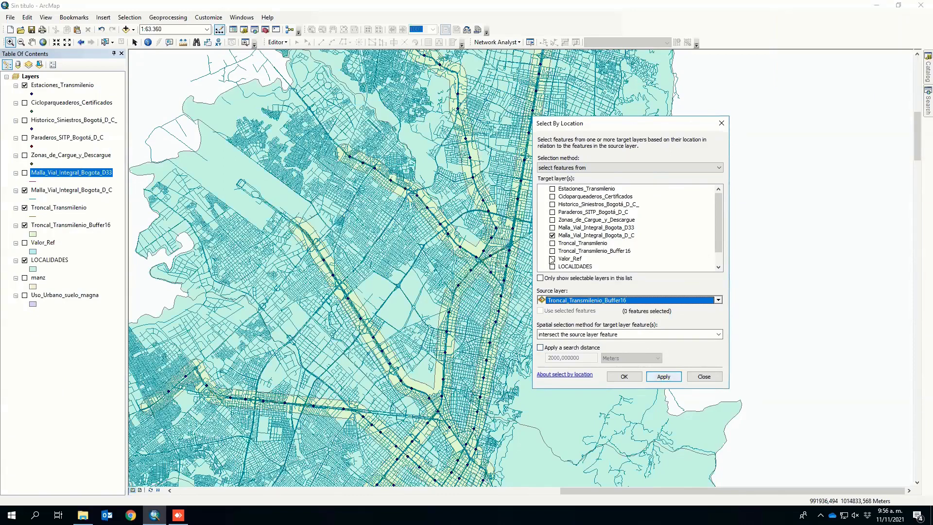
pyautogui.click(669, 378)
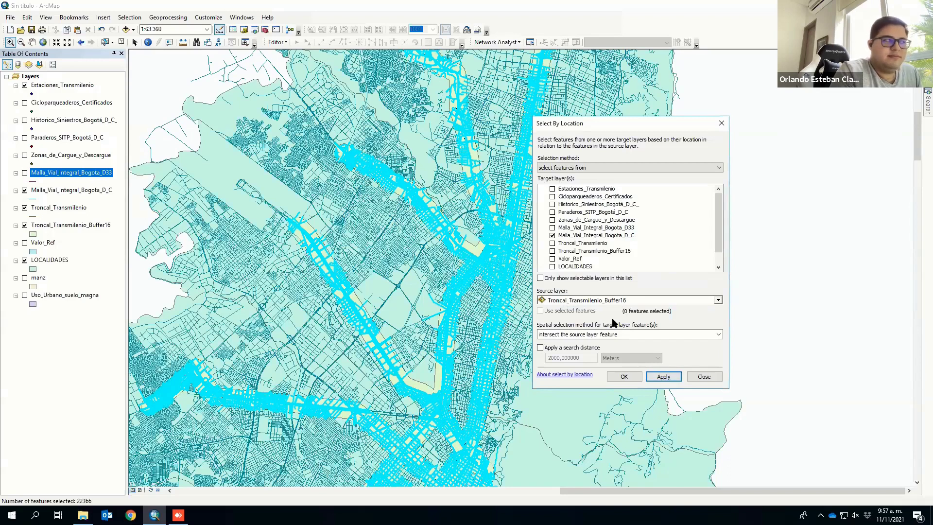
pyautogui.click(626, 376)
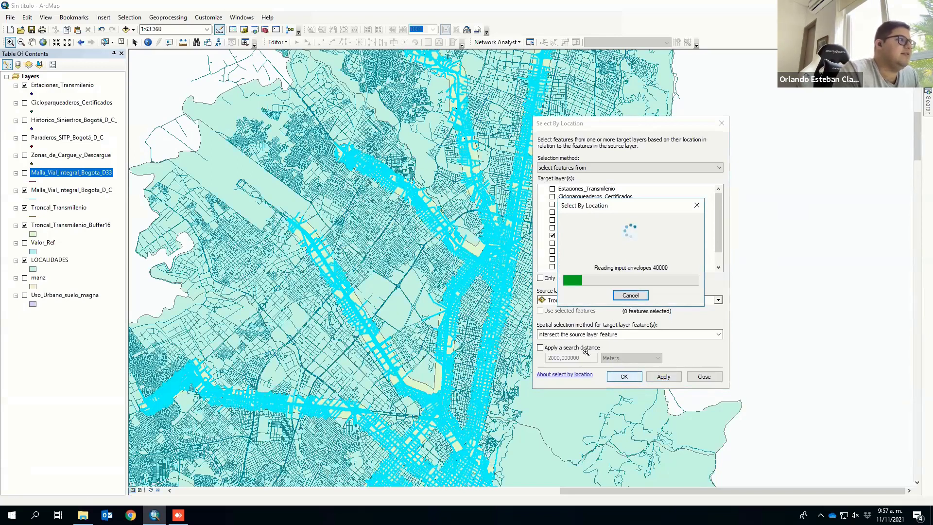
# - Add a Double field named LongMia to the attribute table of Malla_Vial_Integral_Bogota_D_C
pyautogui.rightClick(67, 192)
pyautogui.click(92, 221)
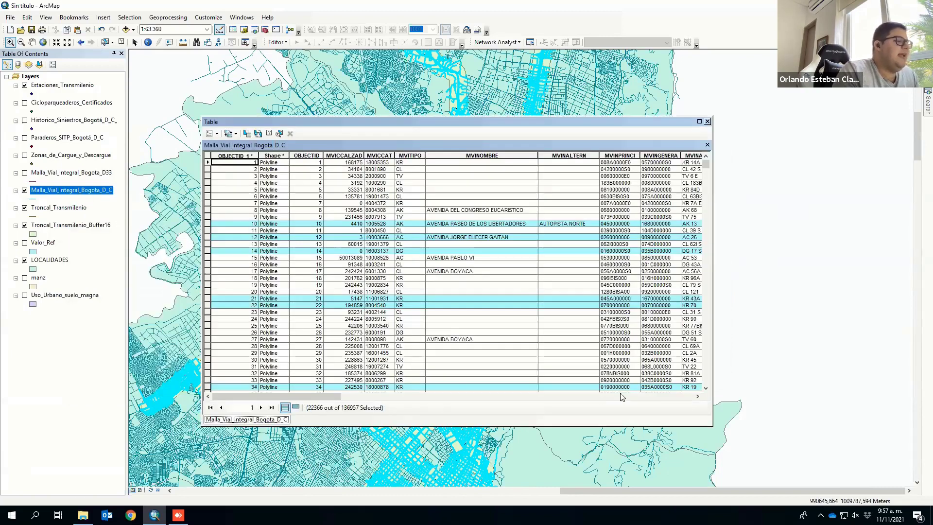
pyautogui.click(621, 396)
pyautogui.moveTo(575, 249); pyautogui.dragTo(662, 249)
pyautogui.click(209, 133)
pyautogui.click(233, 201)
pyautogui.click(497, 221)
pyautogui.click(480, 248)
pyautogui.click(464, 205)
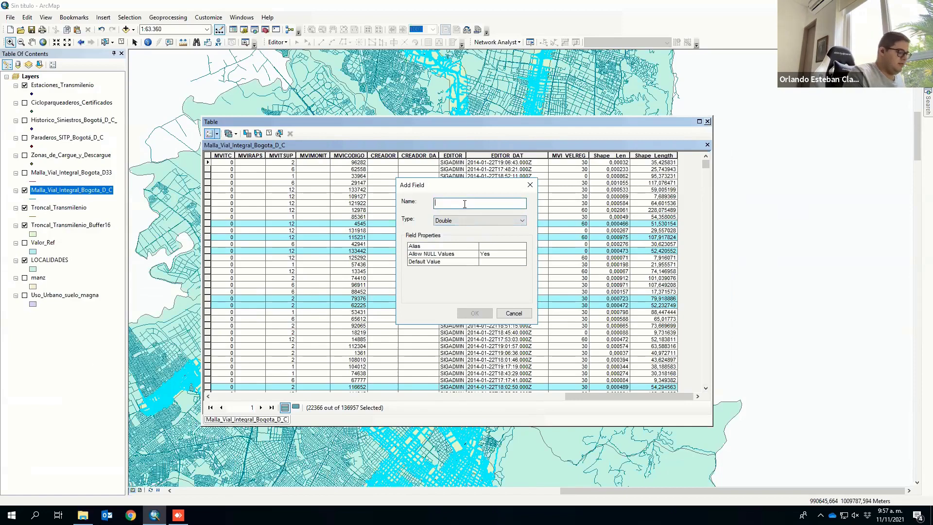
pyautogui.write('LongMts')
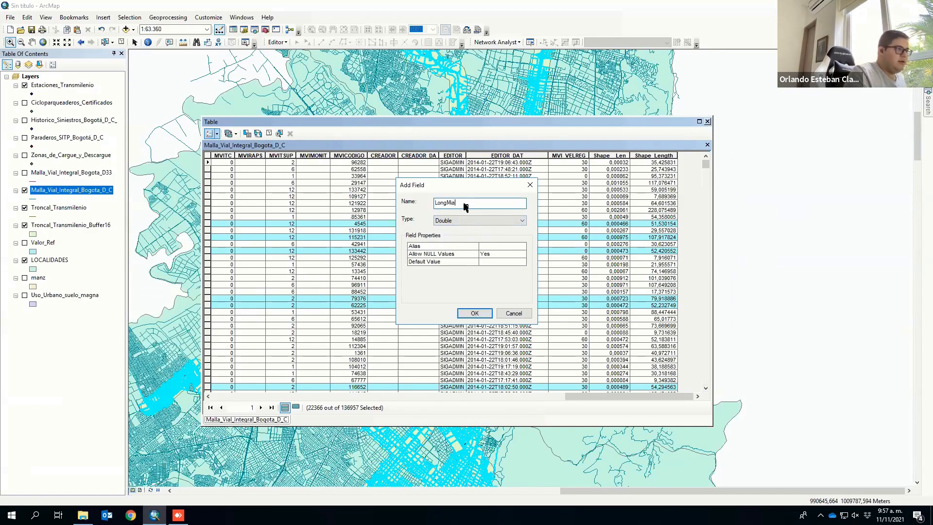
pyautogui.press('Return')
# - Calculate LongMia as length in kilometers for the selected records only, using the data source's coordinate system
pyautogui.rightClick(691, 155)
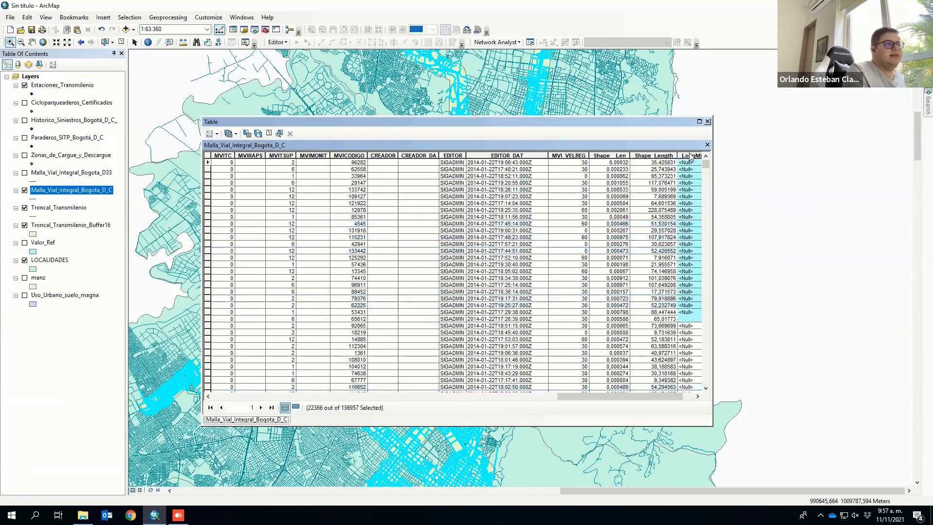
pyautogui.click(720, 226)
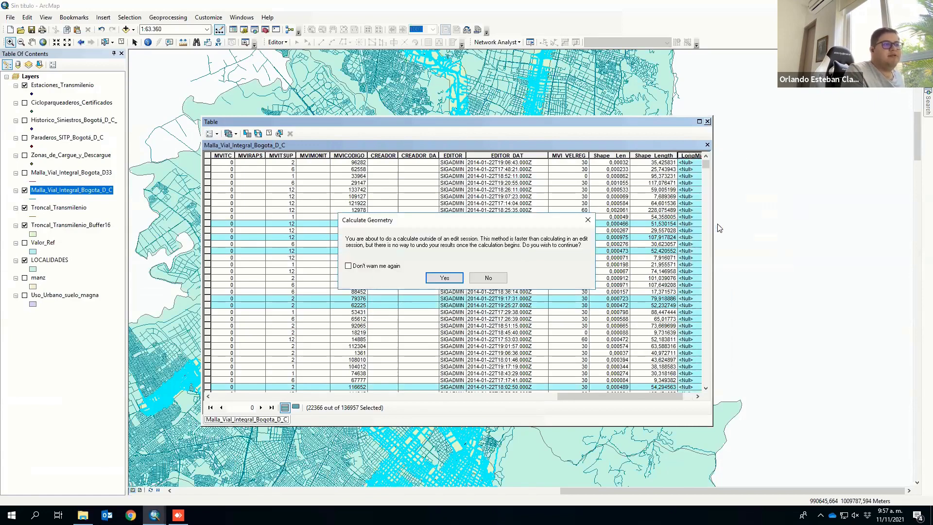
pyautogui.click(456, 277)
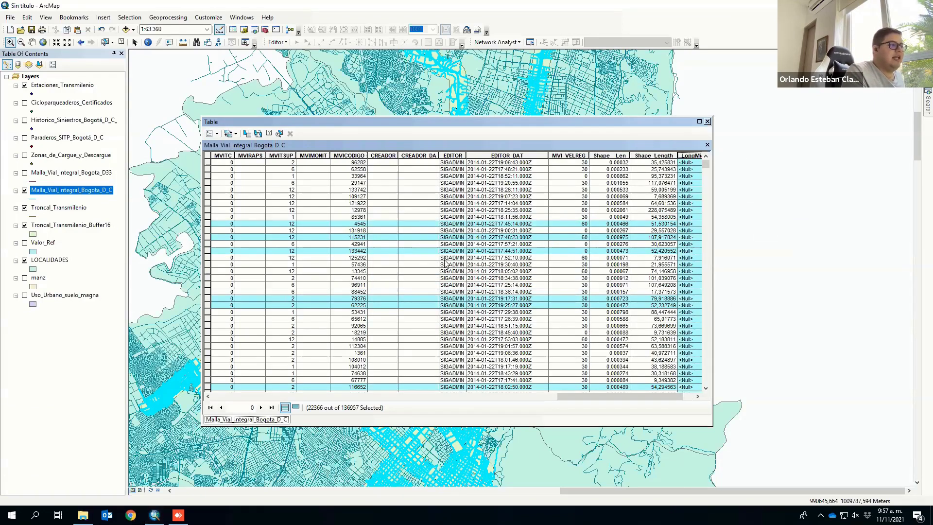
pyautogui.click(465, 281)
pyautogui.click(463, 309)
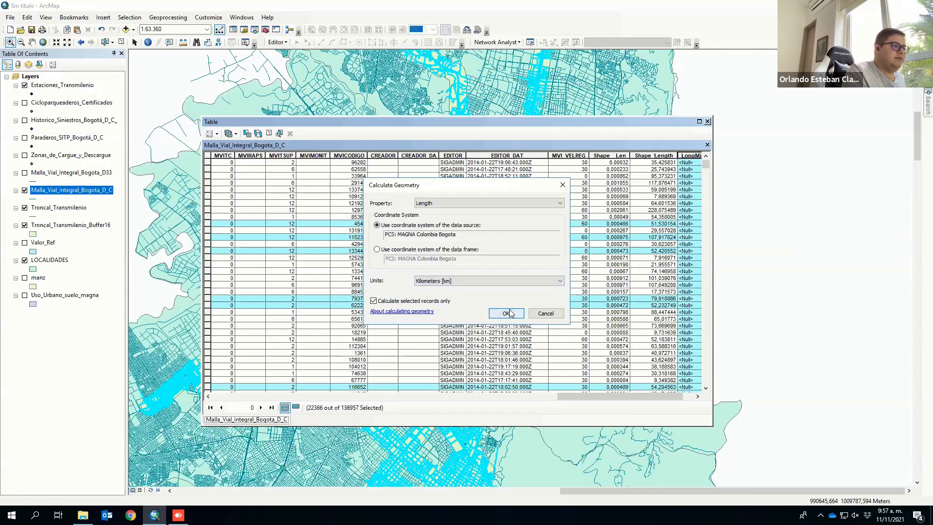
pyautogui.click(509, 314)
pyautogui.click(445, 277)
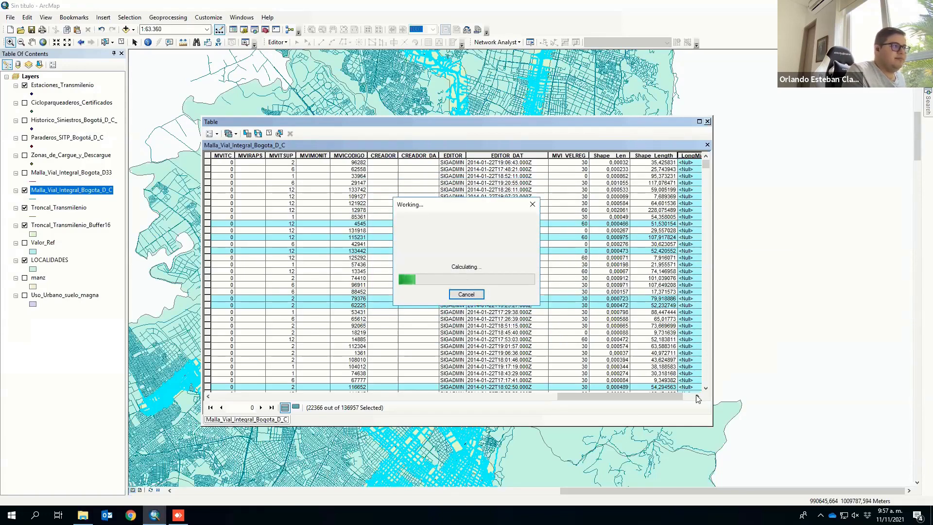
# - View the LongMia statistics of the selected roads, highlight the sum, and close the statistics and the attribute table
pyautogui.click(697, 396)
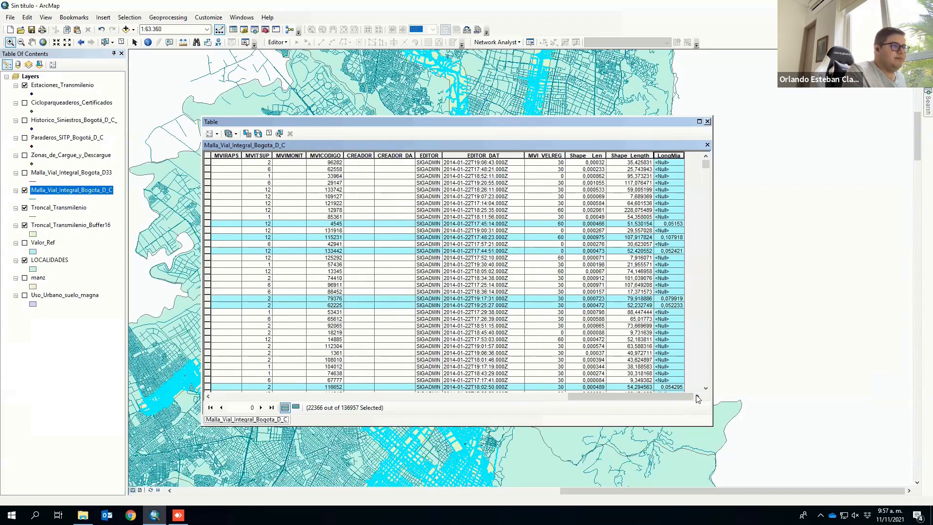
pyautogui.rightClick(675, 156)
pyautogui.click(705, 207)
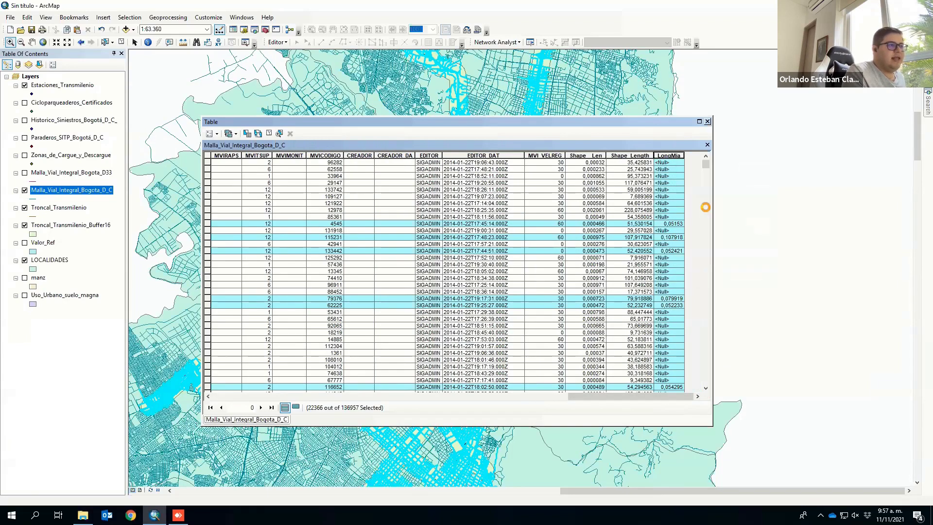
pyautogui.moveTo(345, 259); pyautogui.dragTo(383, 260)
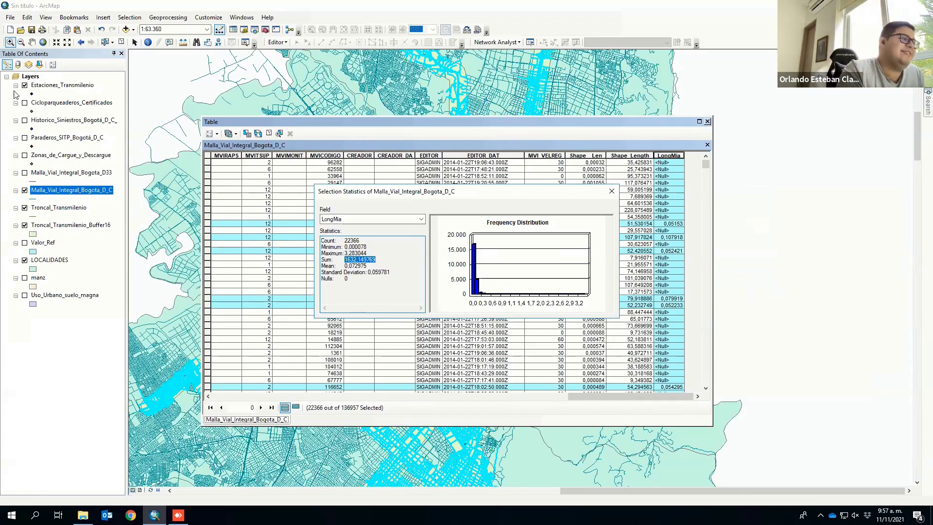
pyautogui.click(611, 191)
pyautogui.click(709, 122)
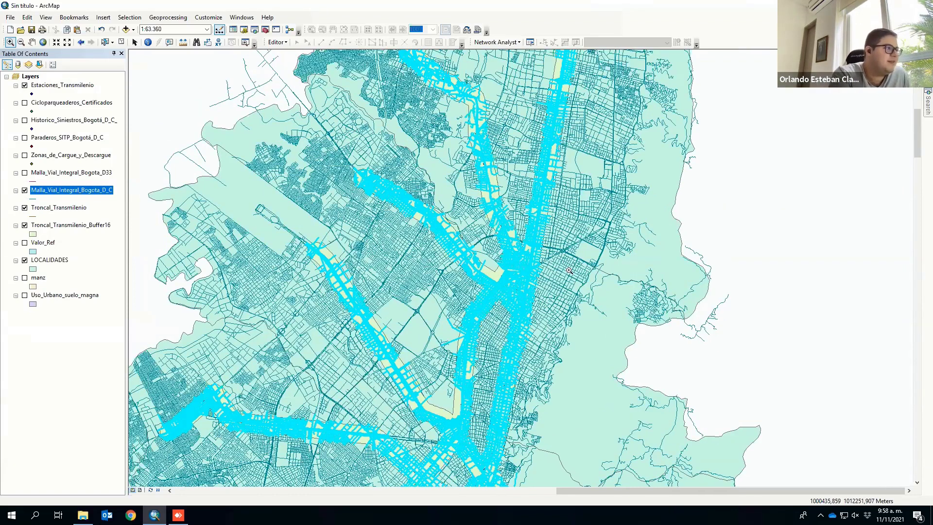
# - Select by location the Malla_Vial_Integral_Bogota_D_C roads that are within the source layer Troncal_Transmilenio_Buffer16, without a search distance
pyautogui.moveTo(570, 270); pyautogui.dragTo(585, 283)
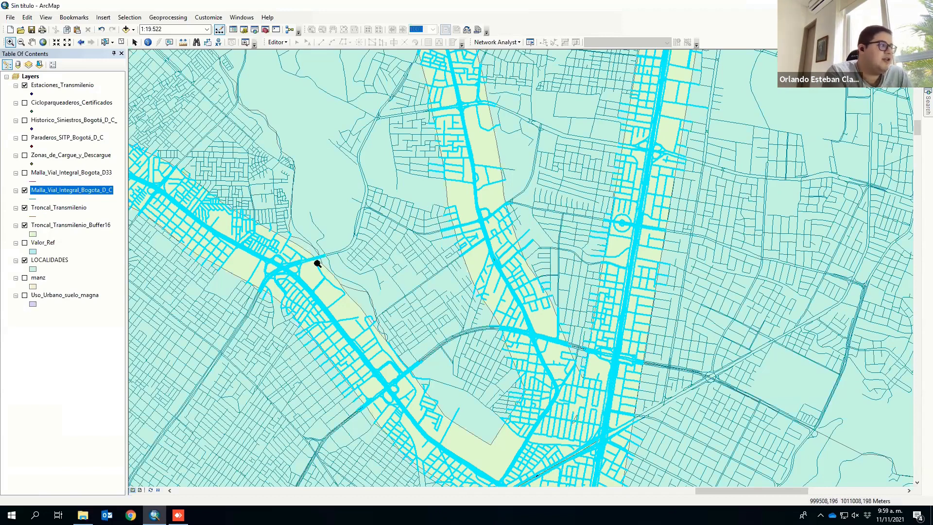
pyautogui.moveTo(530, 309); pyautogui.dragTo(552, 312)
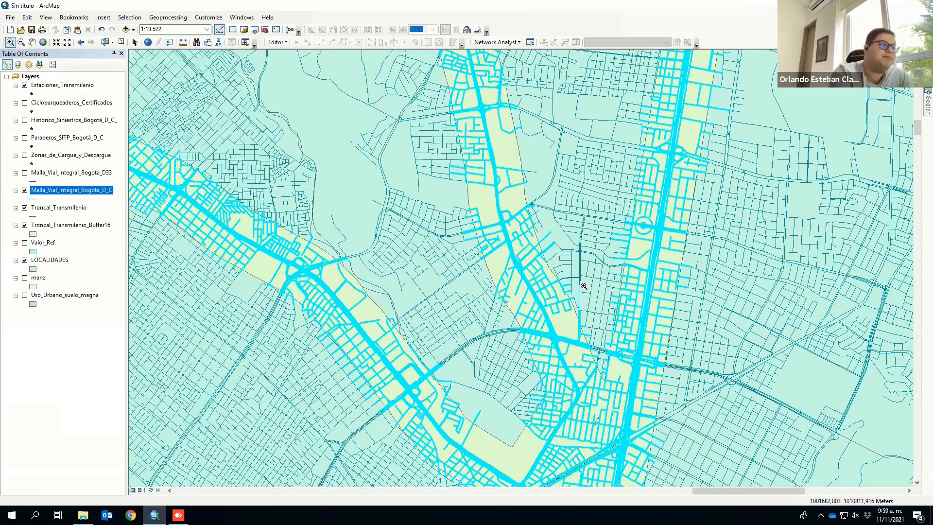
pyautogui.click(131, 20)
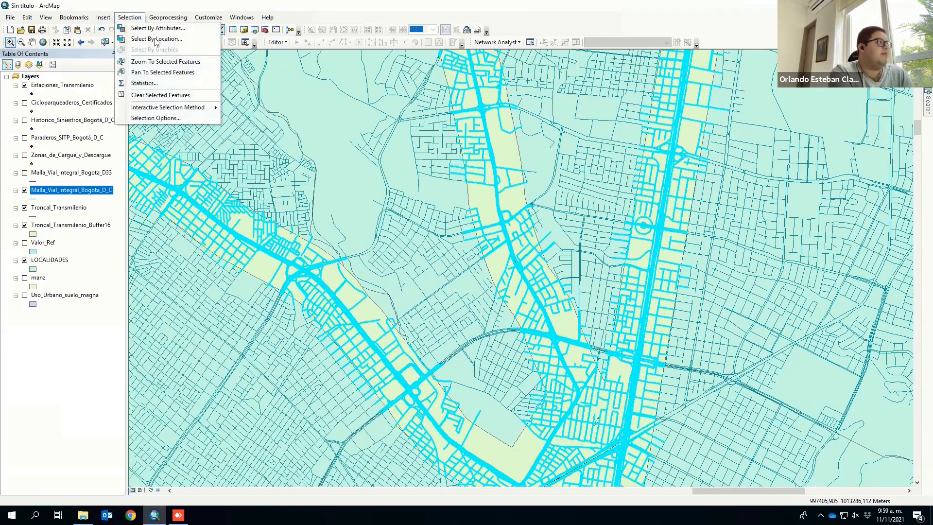
pyautogui.click(157, 39)
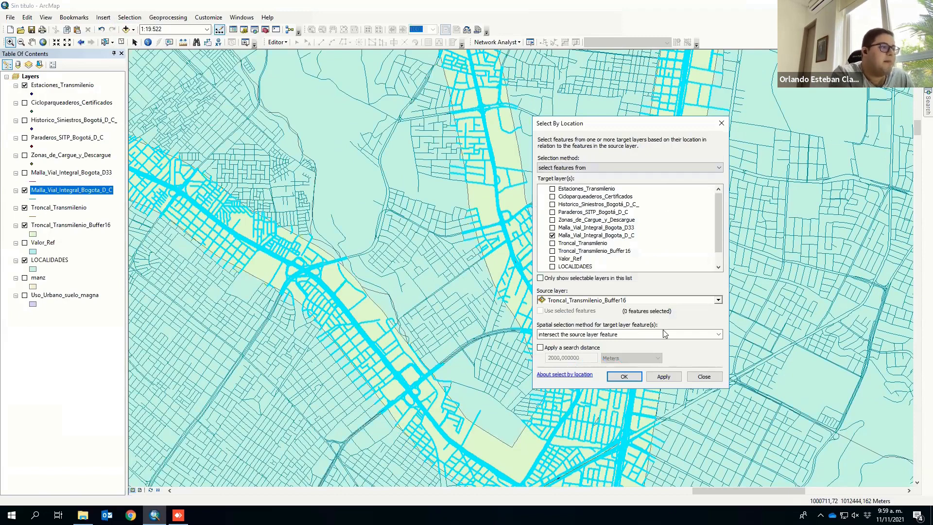
pyautogui.click(668, 334)
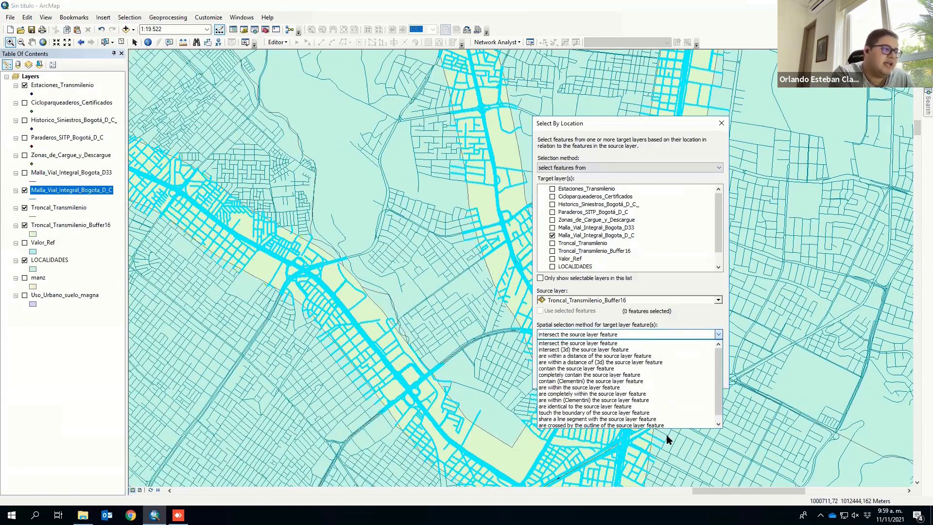
pyautogui.click(602, 388)
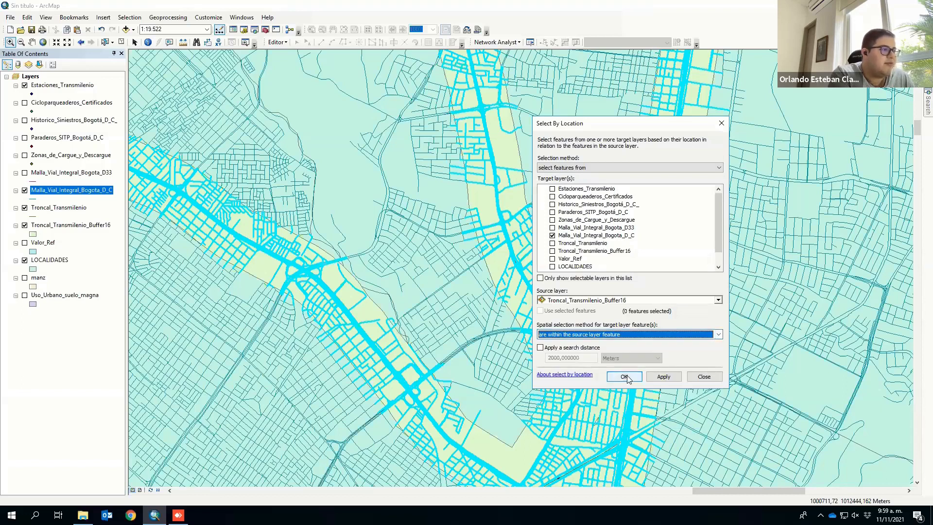
pyautogui.click(652, 379)
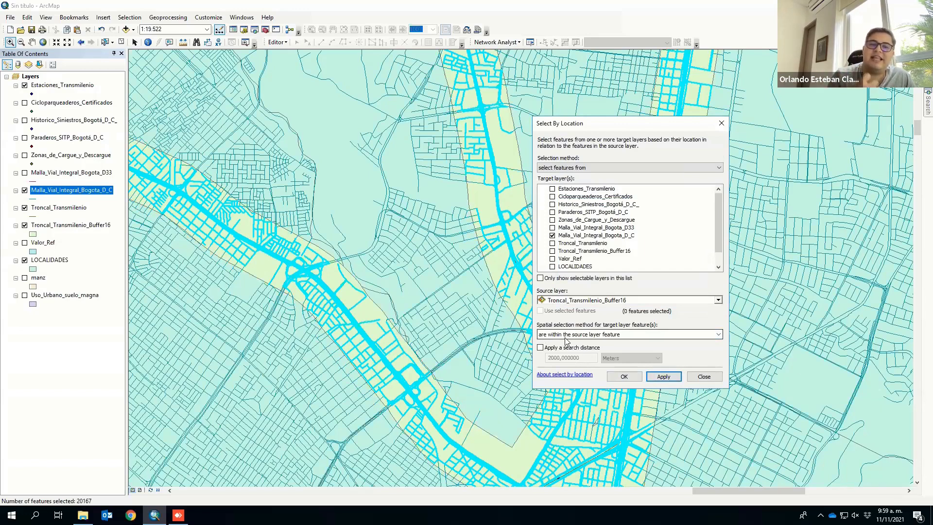
pyautogui.click(626, 378)
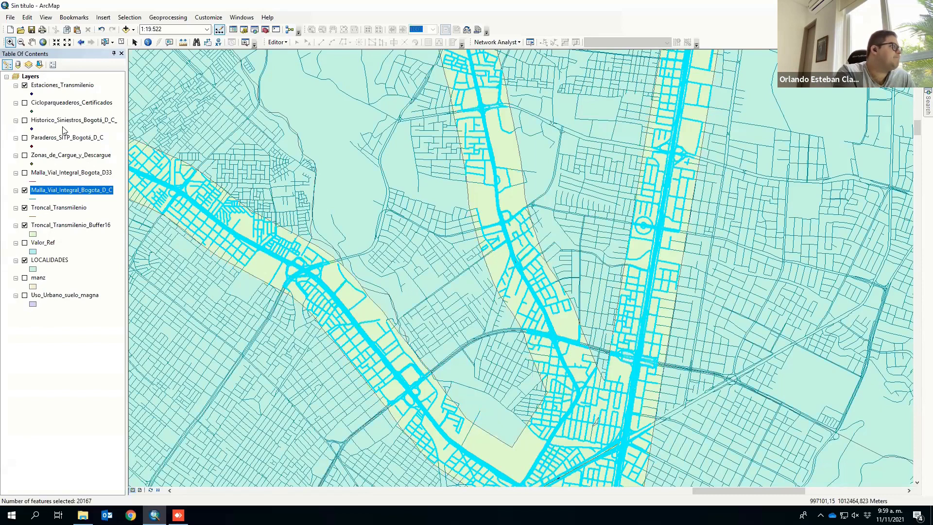
# - Recalculate the LongMia field of Malla_Vial_Integral_Bogota_D_C as length in kilometers for selected records only, using the data source's coordinate system
pyautogui.rightClick(73, 192)
pyautogui.click(111, 222)
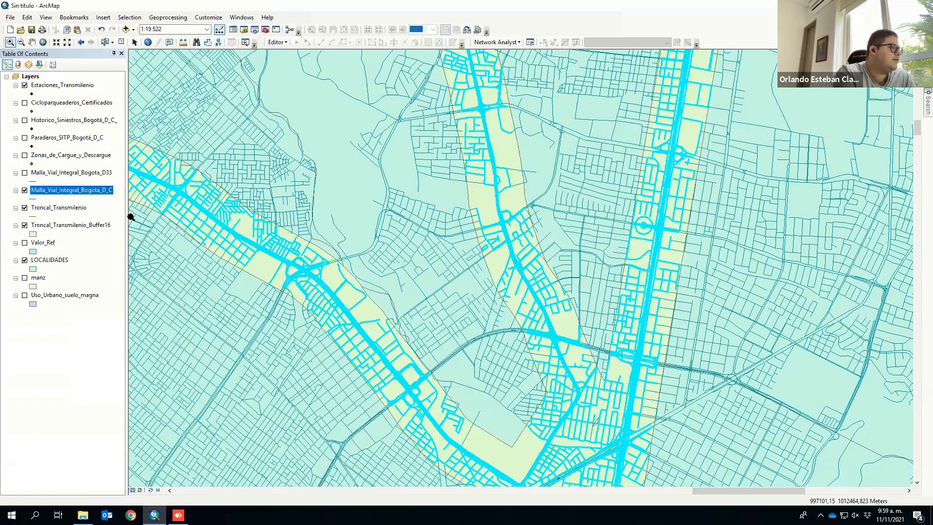
pyautogui.moveTo(325, 397)
pyautogui.mouseDown()
pyautogui.moveTo(530, 399)
pyautogui.moveTo(339, 396)
pyautogui.mouseUp()
pyautogui.click(653, 395)
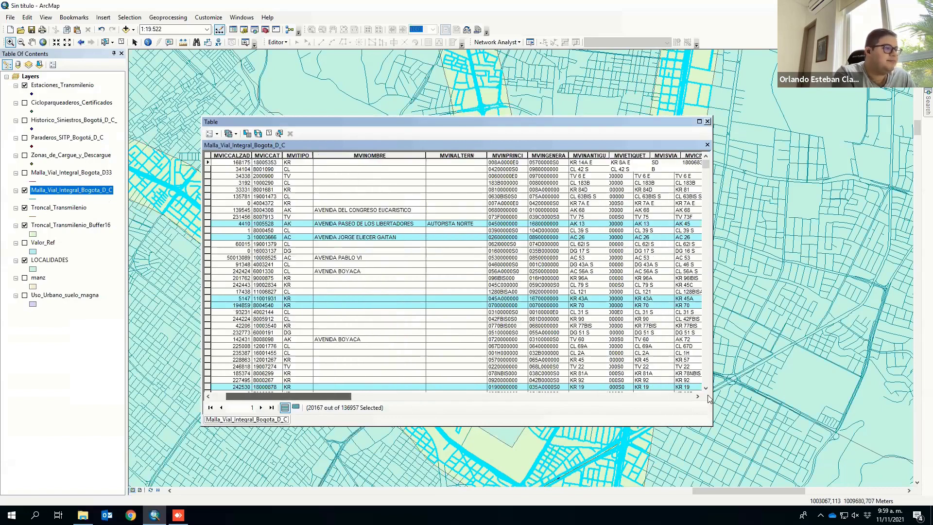
pyautogui.rightClick(675, 155)
pyautogui.click(725, 231)
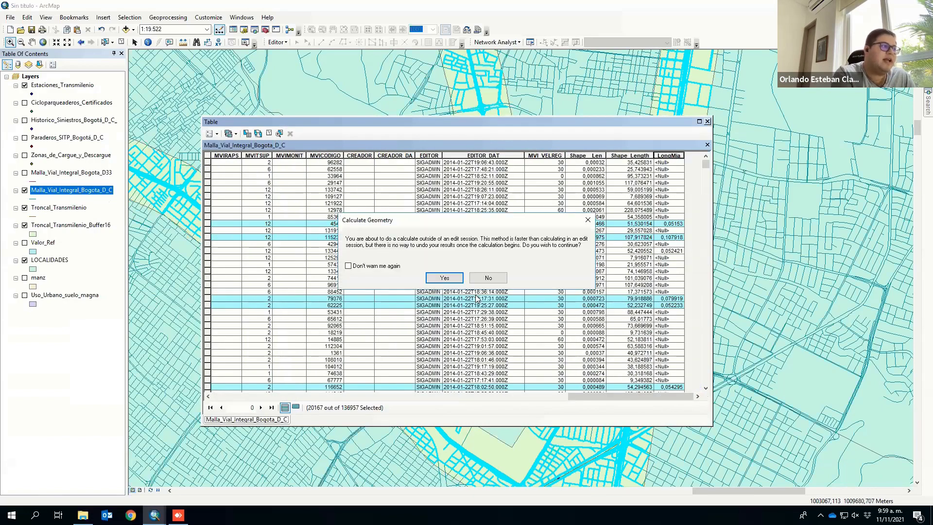
pyautogui.click(445, 277)
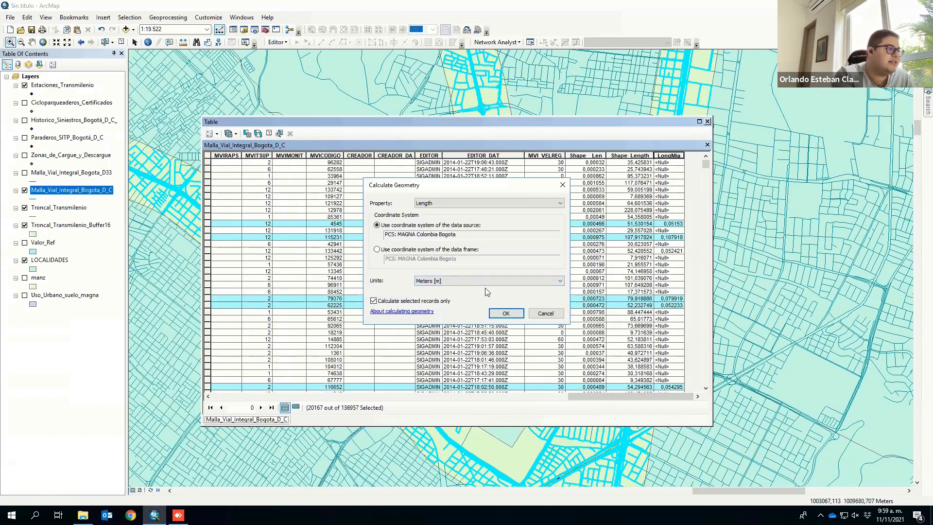
pyautogui.click(470, 281)
pyautogui.click(455, 304)
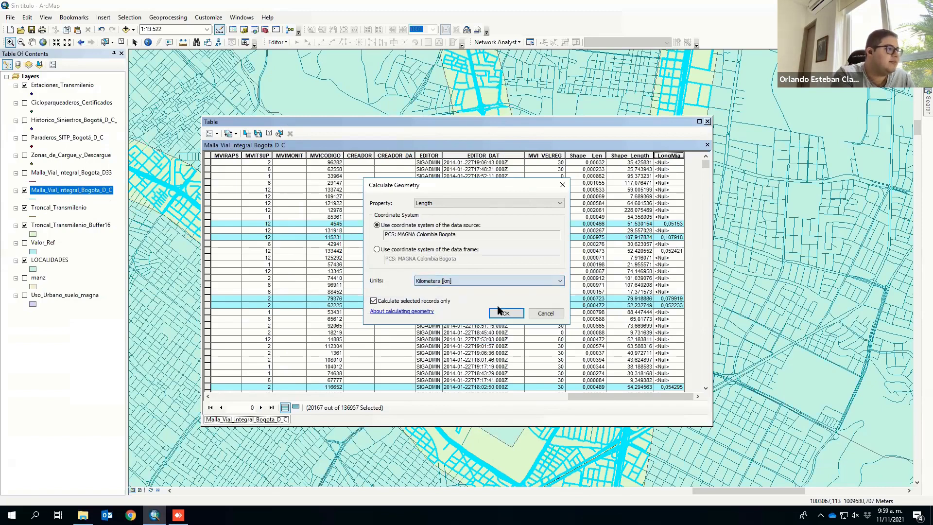
pyautogui.click(520, 313)
pyautogui.click(430, 278)
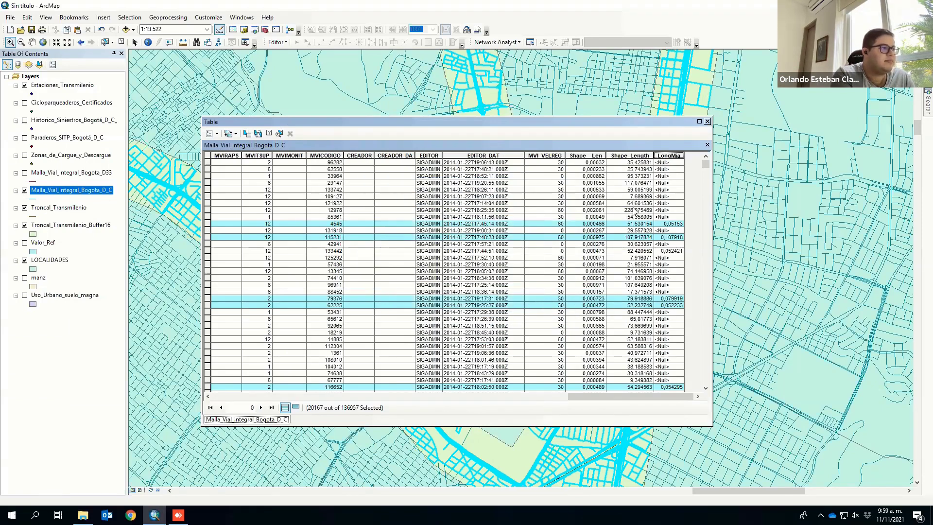
# - View the LongMia statistics for the roads within the buffer, highlight the sum, and close the statistics and the table
pyautogui.rightClick(674, 156)
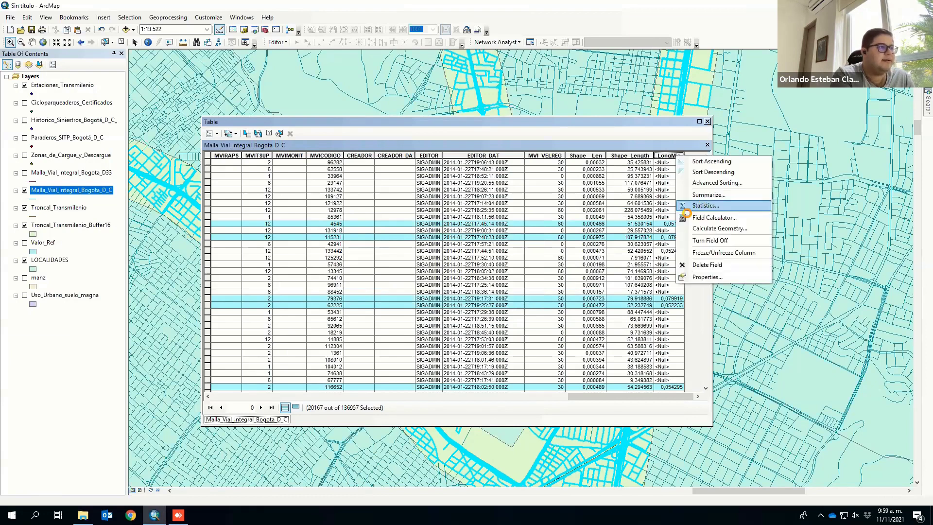
pyautogui.click(702, 206)
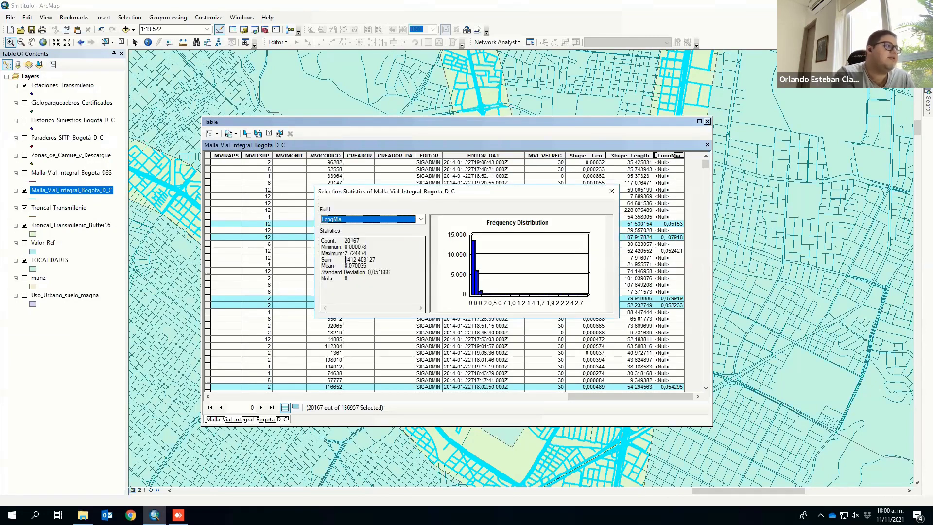
pyautogui.moveTo(344, 260); pyautogui.dragTo(358, 260)
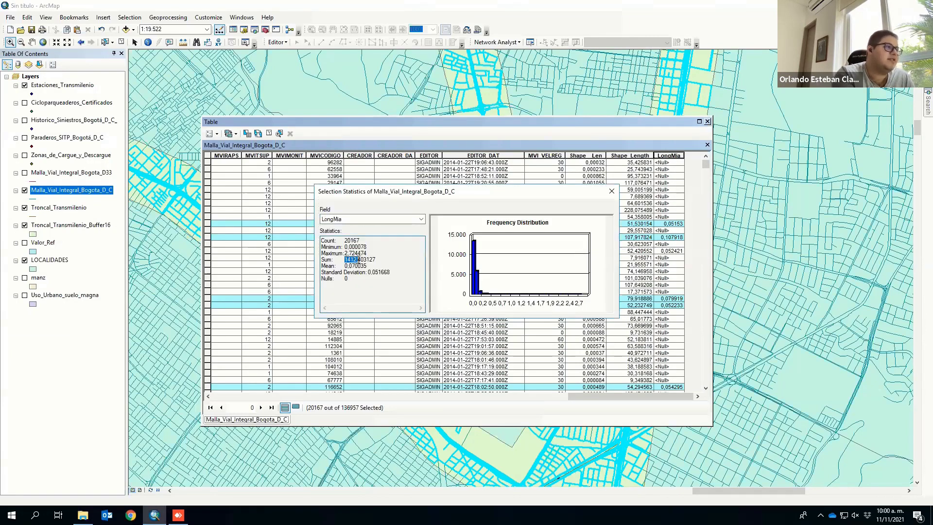
pyautogui.click(708, 121)
pyautogui.click(708, 122)
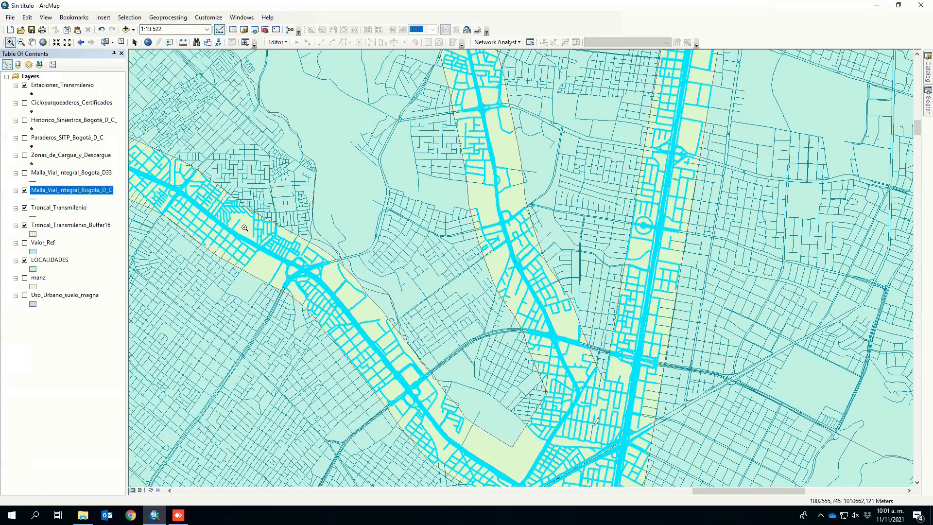
# - Open the attribute table of Malla_Vial_Integral_Bogota_D_C, review the available table options, and close the table
pyautogui.rightClick(103, 195)
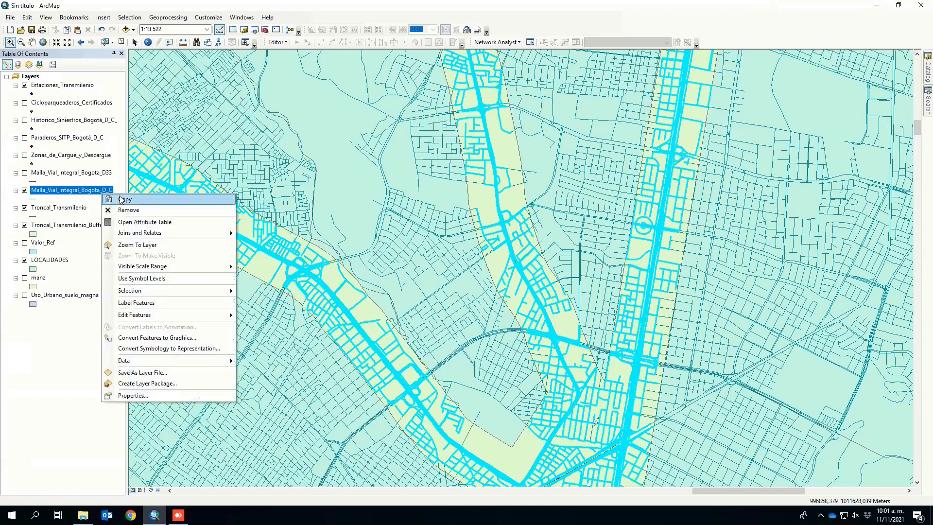
pyautogui.click(145, 221)
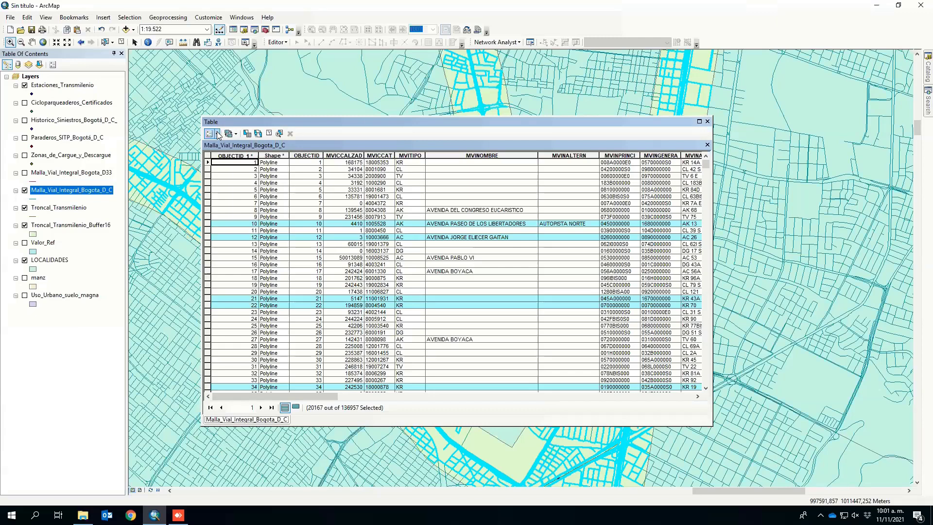
pyautogui.click(218, 135)
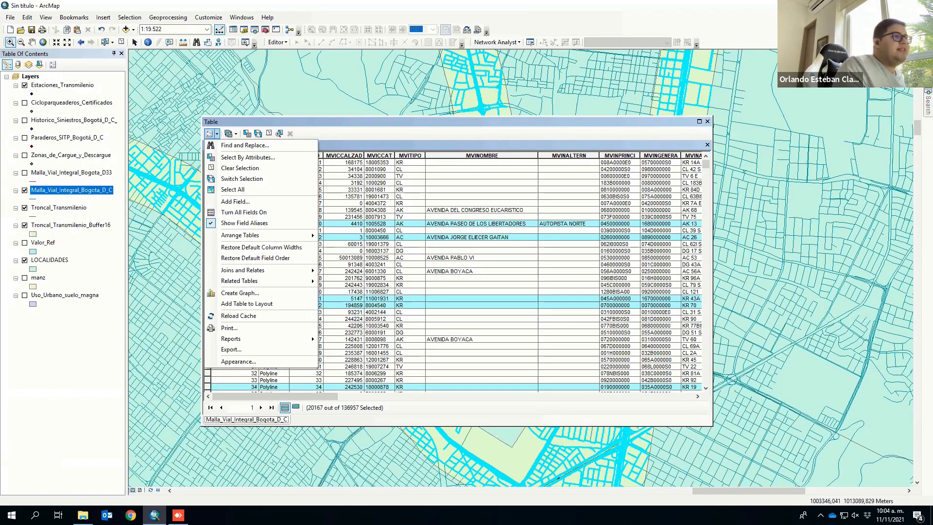
pyautogui.click(708, 121)
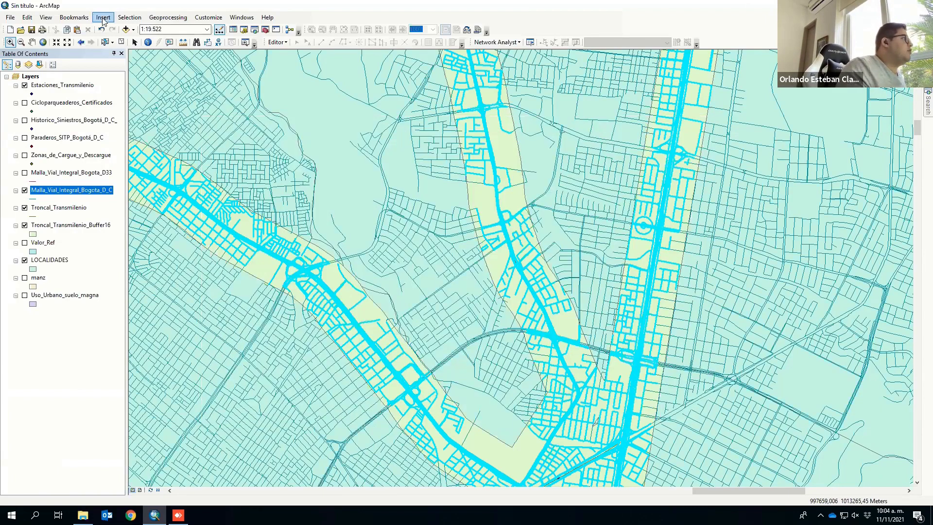
# - Clear the selected features and turn off the visibility of the Malla_Vial_Integral_Bogota_D_C layer
pyautogui.click(121, 42)
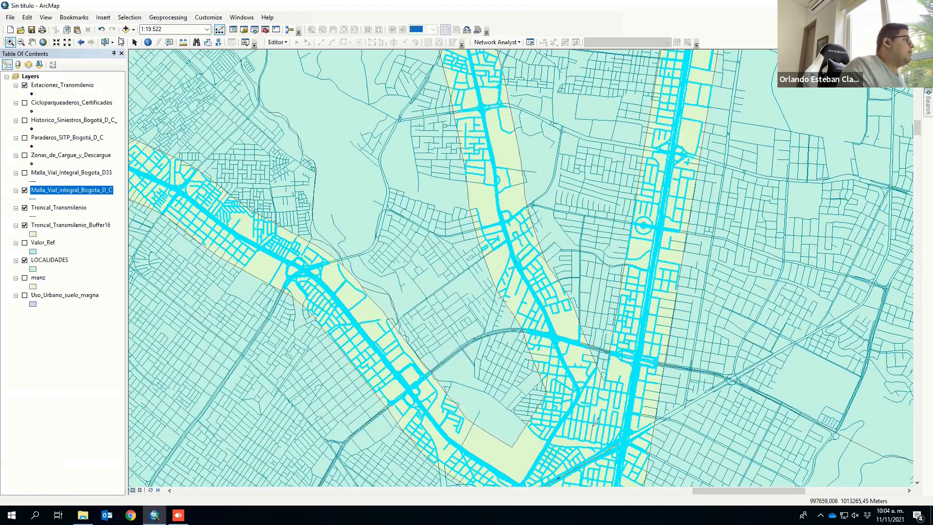
pyautogui.click(206, 16)
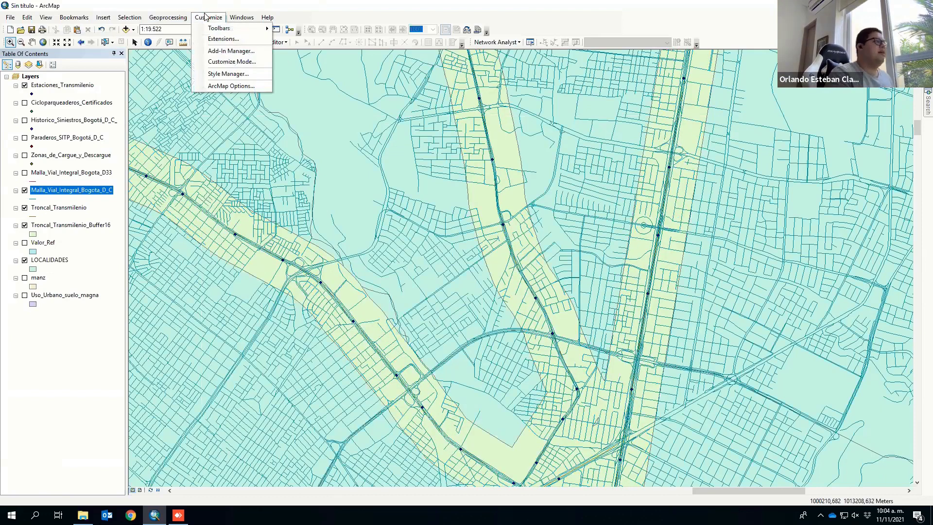
pyautogui.moveTo(177, 18)
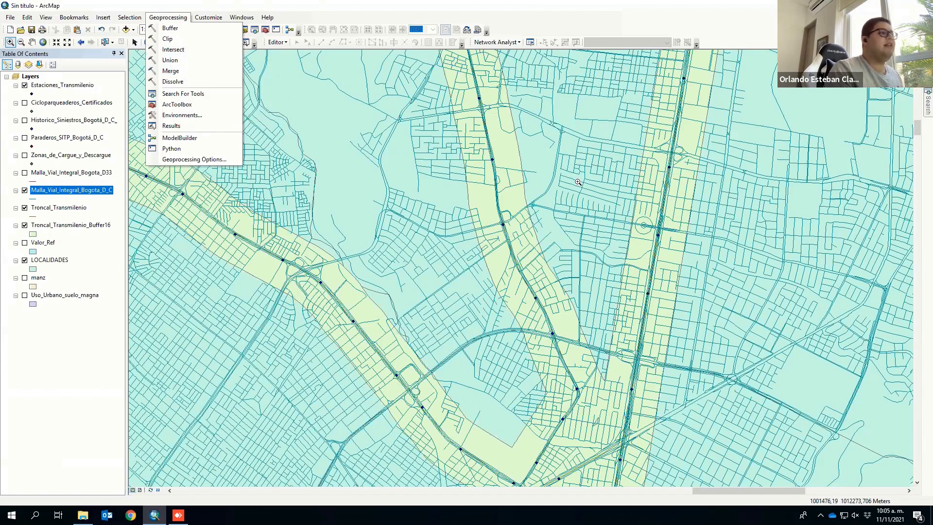
pyautogui.scroll(-1, 567, 187)
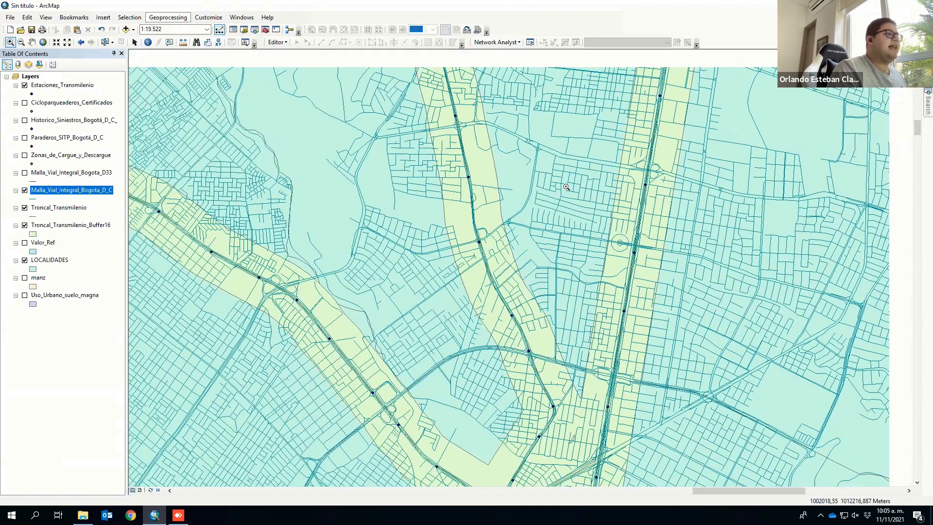
pyautogui.scroll(-1, 584, 151)
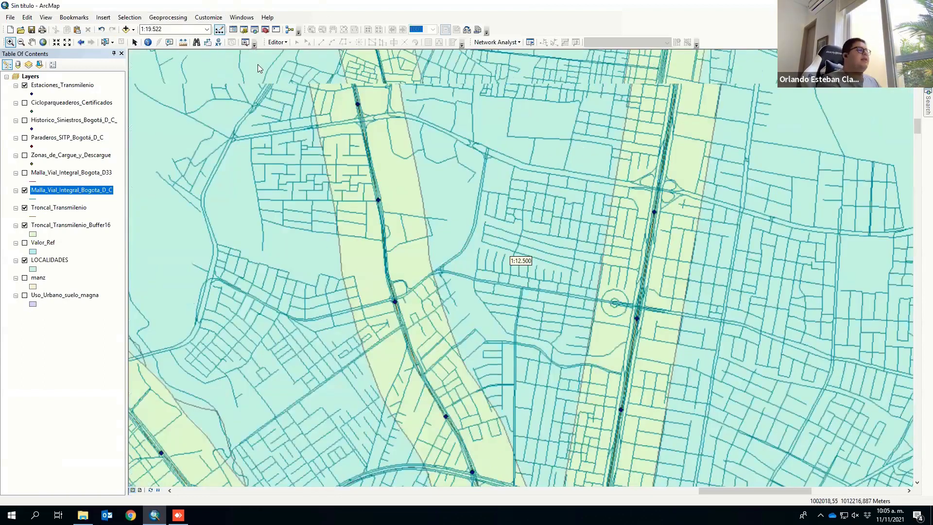
pyautogui.scroll(5, 528, 232)
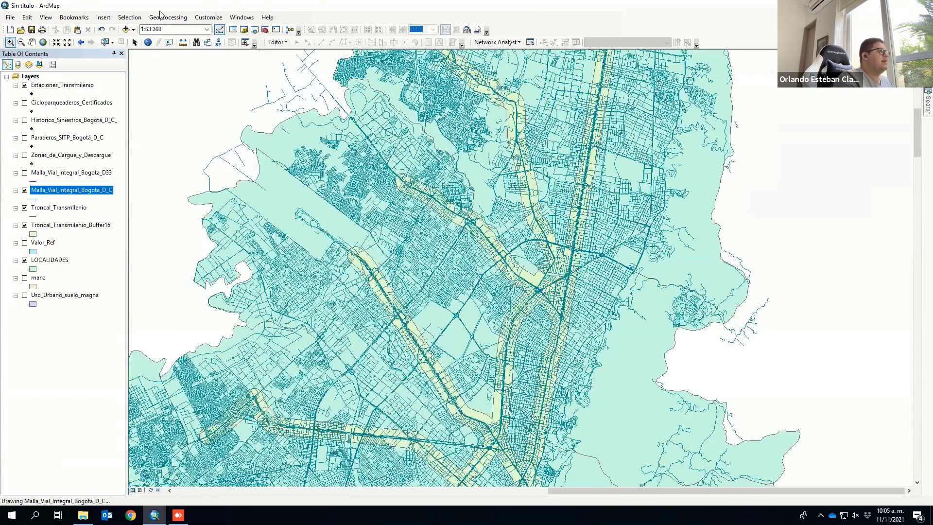
pyautogui.scroll(3, 185, 88)
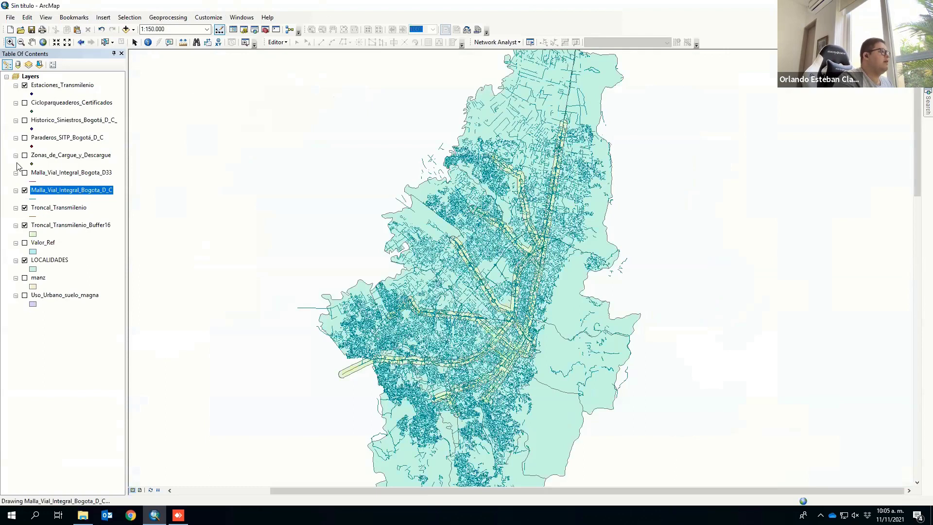
pyautogui.click(25, 191)
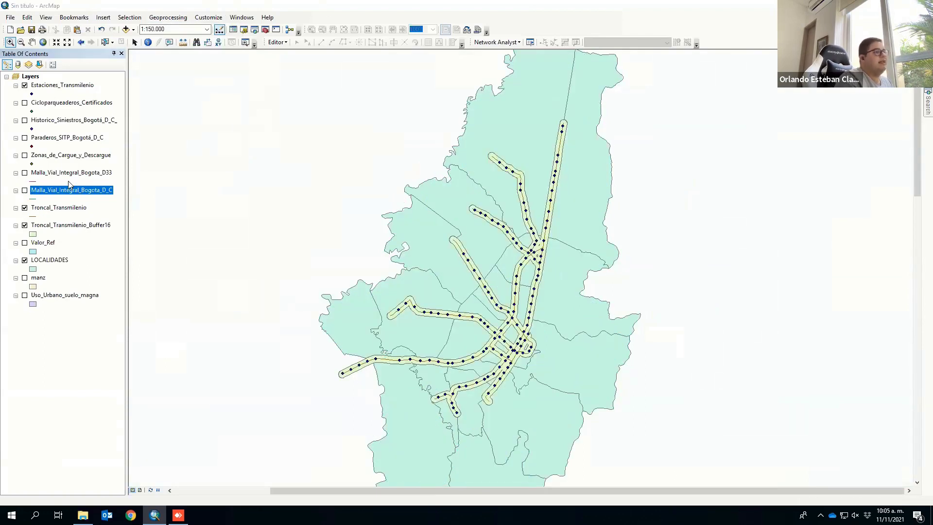
# - Dissolve the LOCALIDADES layer with no dissolve field, keeping multipart features allowed and the default output location
pyautogui.click(164, 17)
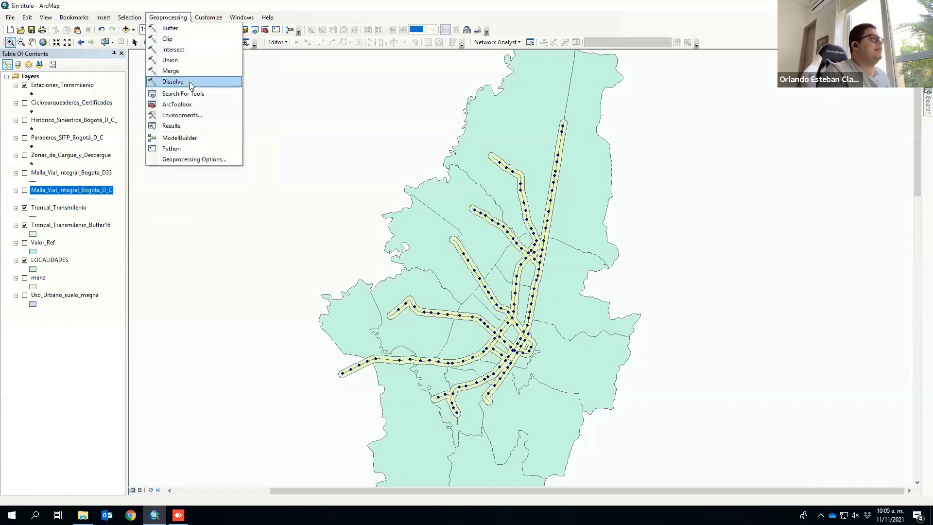
pyautogui.click(191, 81)
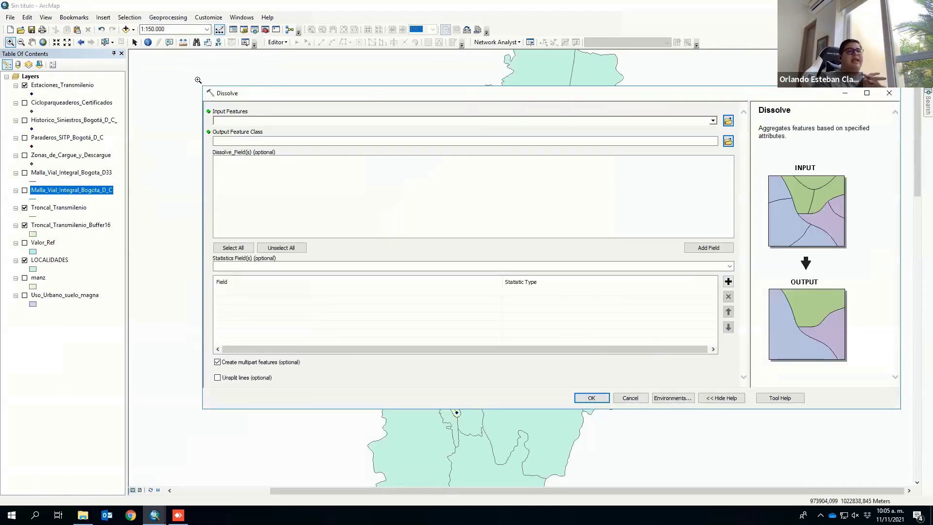
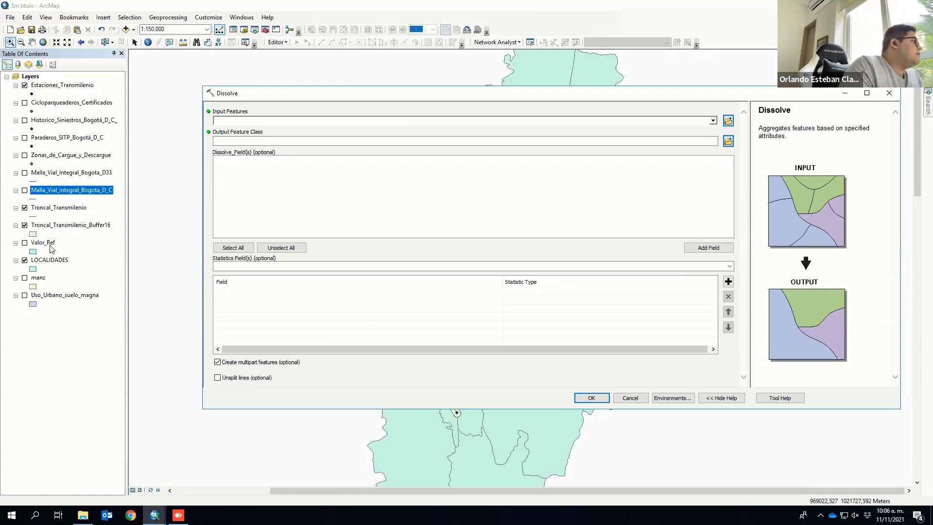
pyautogui.moveTo(40, 262); pyautogui.dragTo(244, 122)
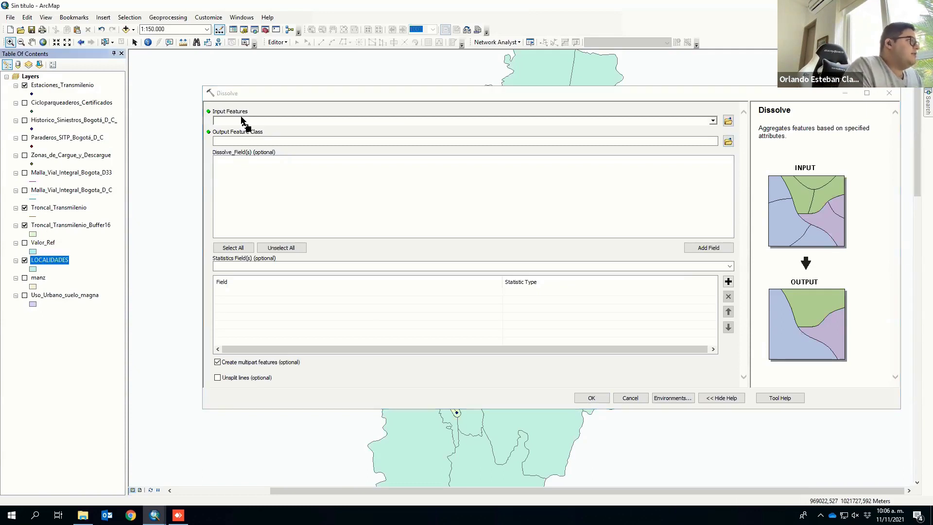
pyautogui.moveTo(424, 93); pyautogui.dragTo(376, 69)
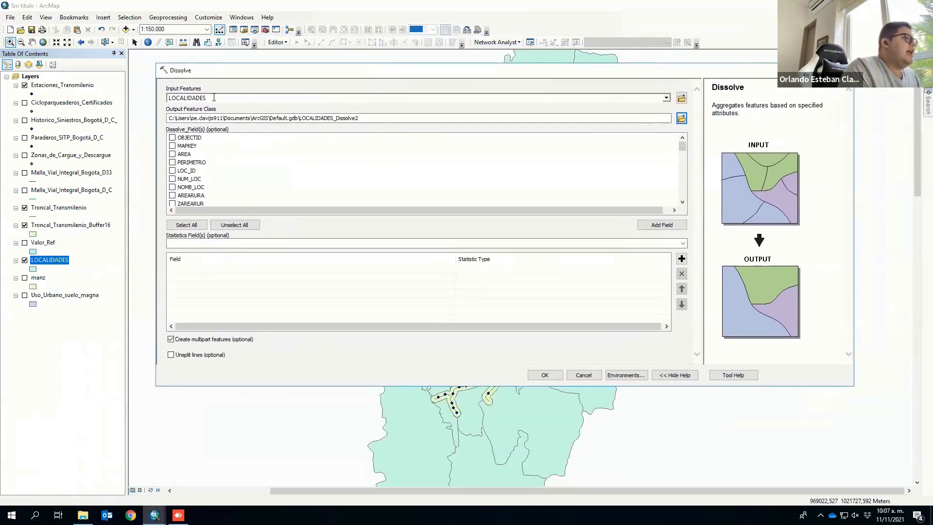
pyautogui.click(542, 374)
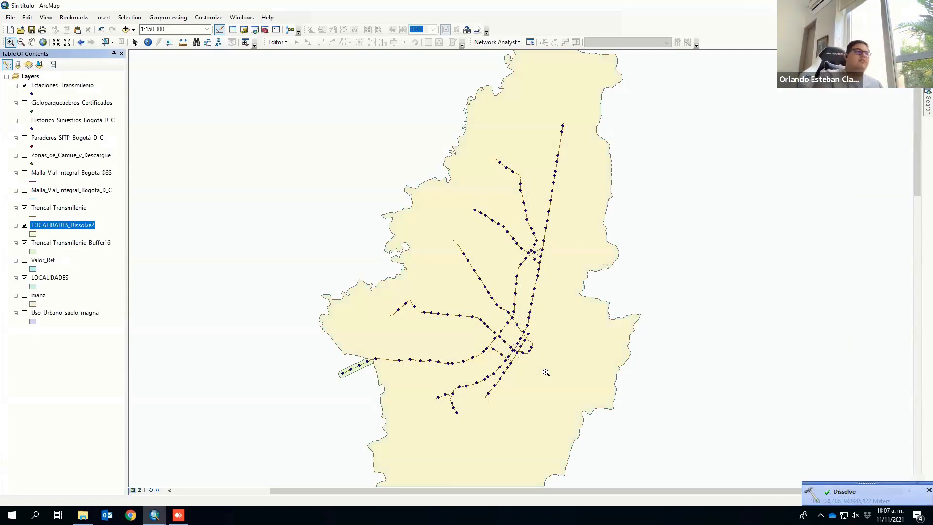
# - Examine the records in the attribute table of the dissolved LOCALIDADES layer, and close the table
pyautogui.rightClick(73, 228)
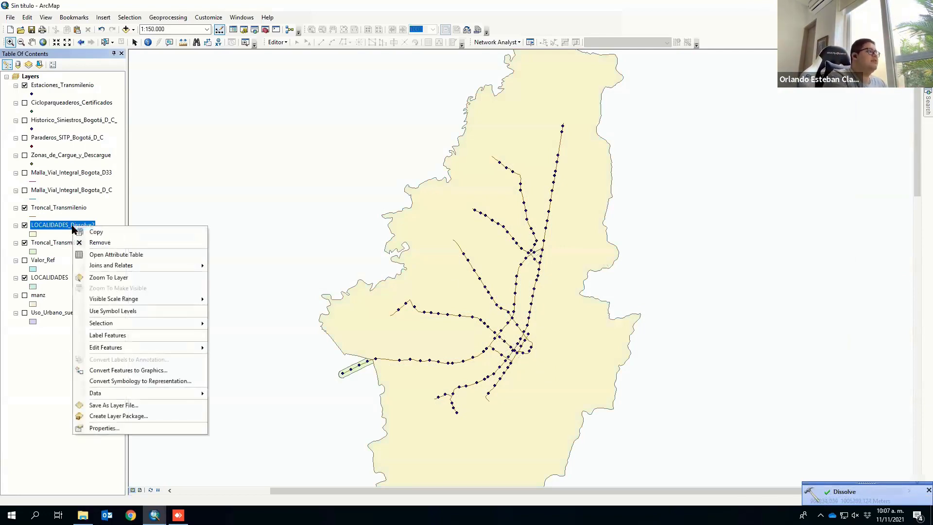
pyautogui.click(113, 255)
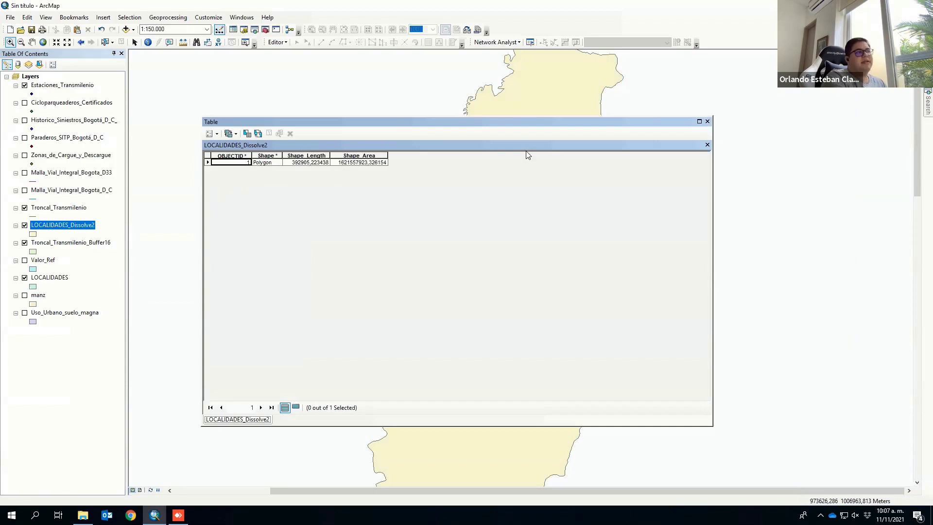
pyautogui.click(708, 121)
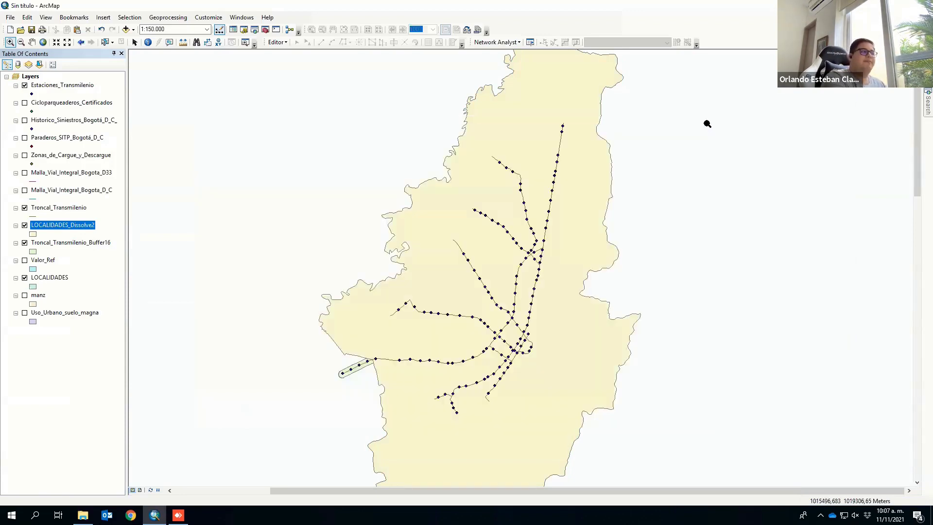
# - Hide the LOCALIDADES_Dissolve2, Troncal_Transmilenio_Buffer16, Estaciones_Transmilenio and Troncal_Transmilenio layers, leaving only LOCALIDADES displayed
pyautogui.click(25, 225)
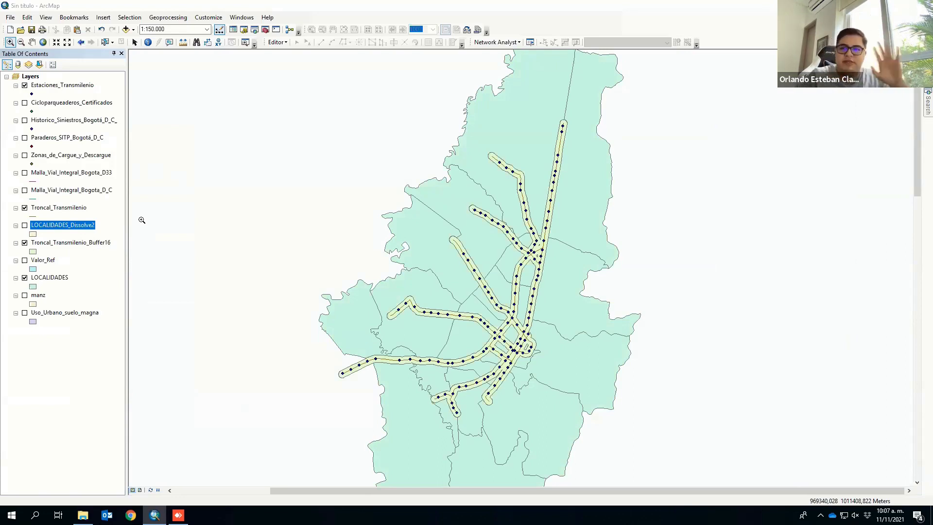
pyautogui.click(24, 243)
pyautogui.click(24, 243)
pyautogui.click(24, 85)
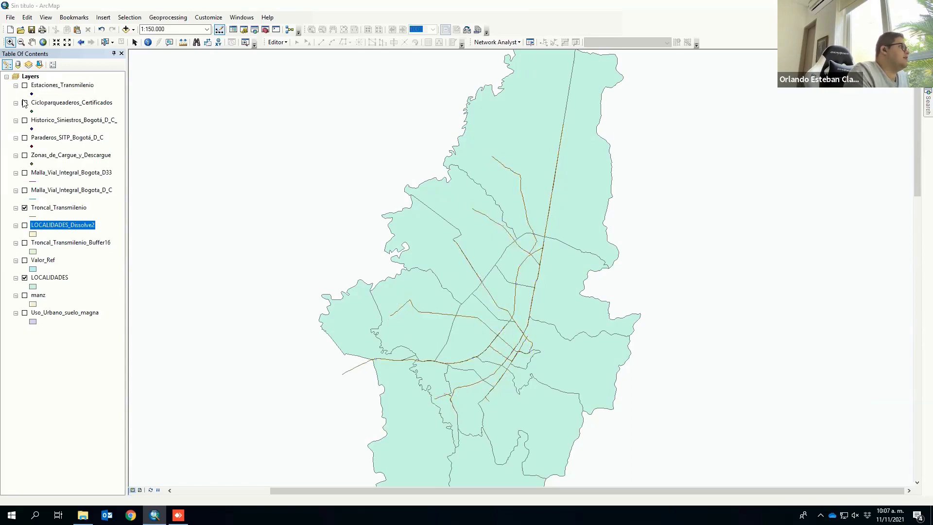
pyautogui.click(24, 208)
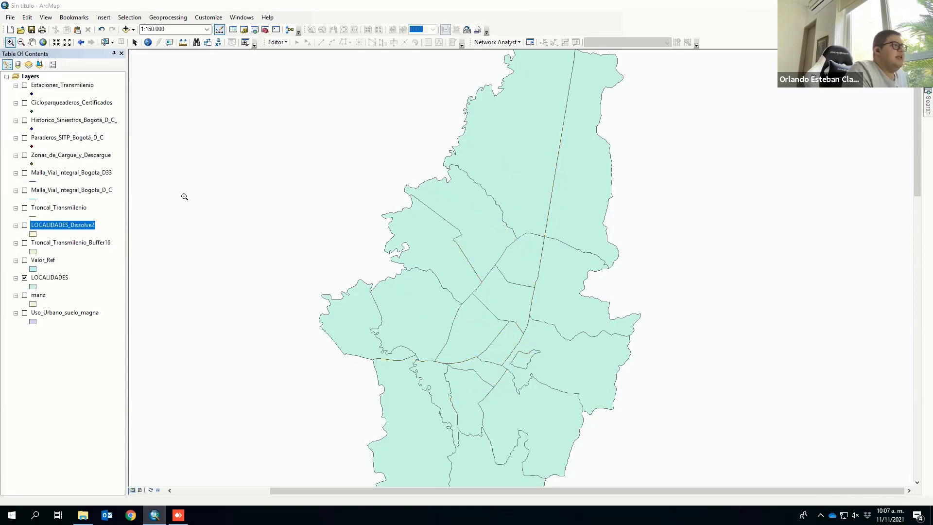
# - Select the six northern localities on the map: Suba, Usaquén, Barrios Unidos, Engativá, Chapinero and Teusaquillo
pyautogui.click(105, 43)
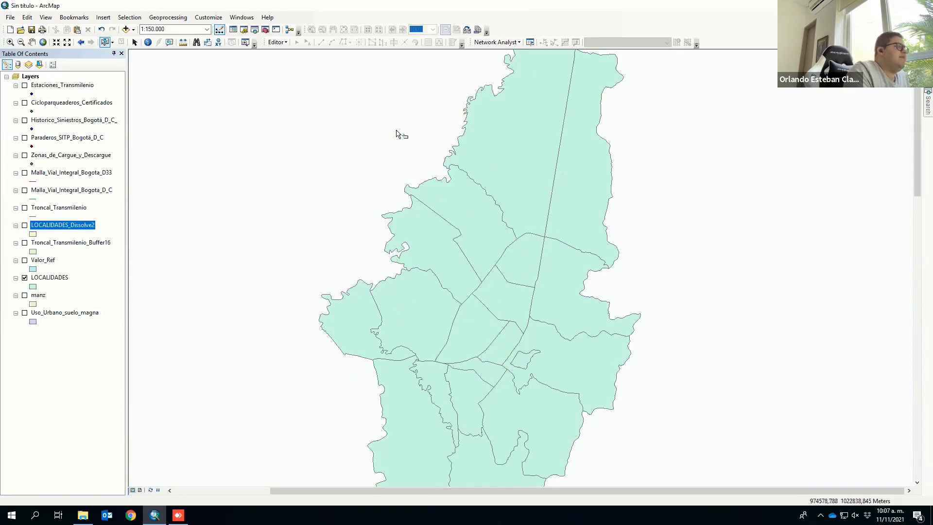
pyautogui.moveTo(454, 111); pyautogui.dragTo(649, 190)
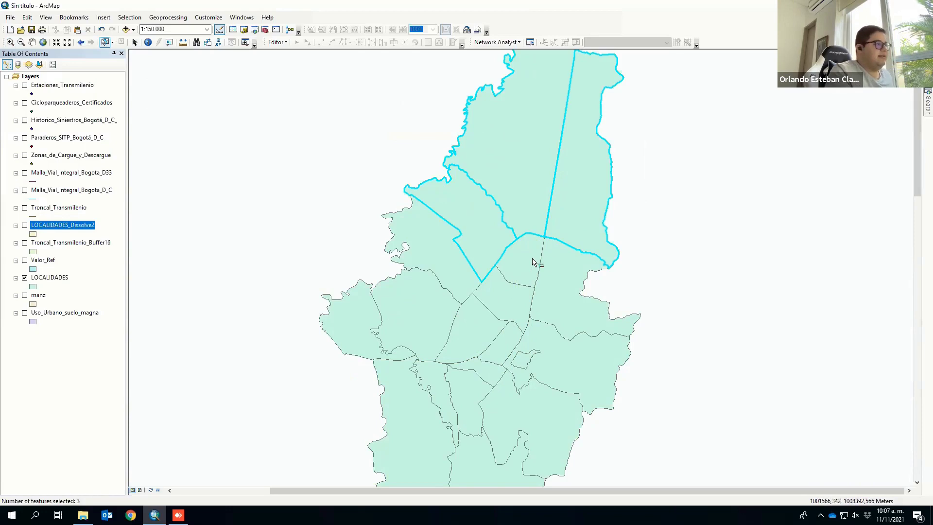
pyautogui.moveTo(529, 267); pyautogui.dragTo(625, 311)
pyautogui.moveTo(433, 146); pyautogui.dragTo(506, 189)
pyautogui.keyDown('shift'); pyautogui.click(585, 216); pyautogui.keyUp('shift')
pyautogui.moveTo(508, 270)
pyautogui.mouseDown()
pyautogui.moveTo(527, 292)
pyautogui.moveTo(529, 283)
pyautogui.mouseUp()
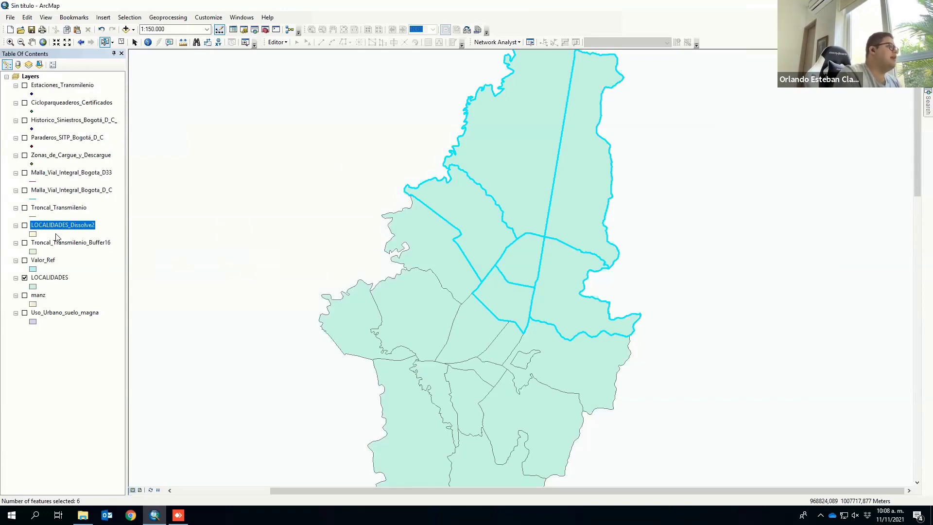
# - Add a field named NorteSur of type Double to the LOCALIDADES attribute table
pyautogui.rightClick(44, 276)
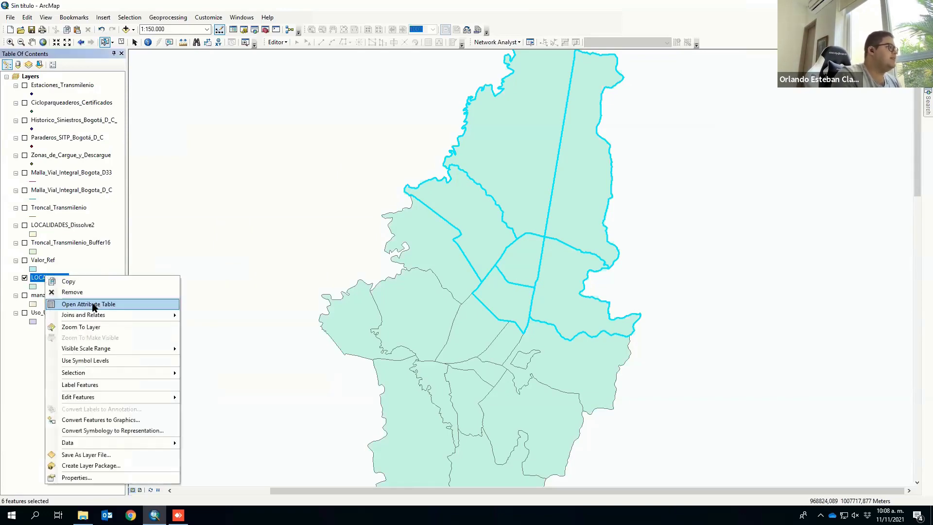
pyautogui.click(94, 302)
pyautogui.moveTo(304, 396); pyautogui.dragTo(235, 383)
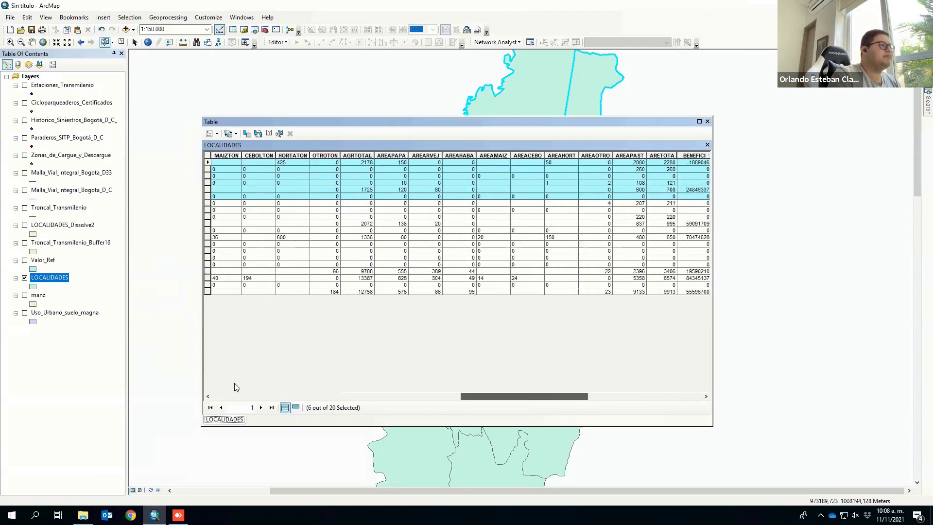
pyautogui.click(211, 133)
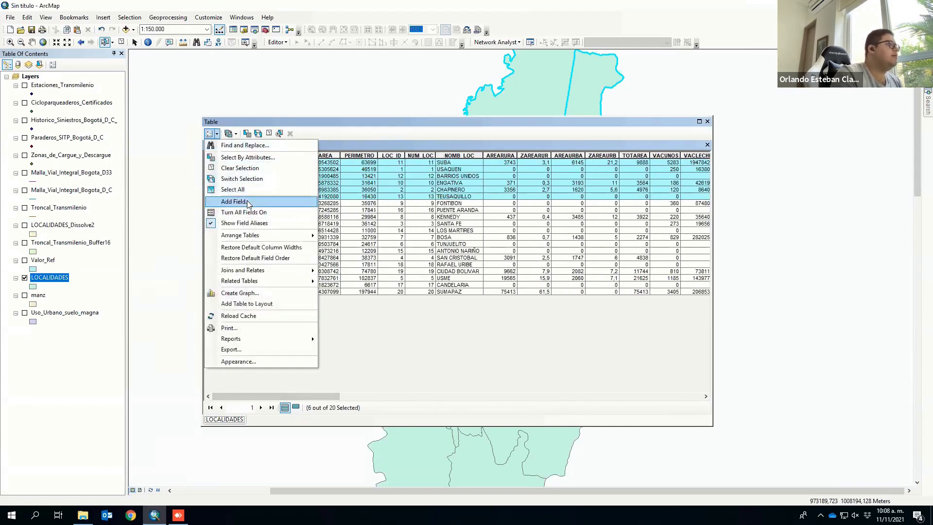
pyautogui.click(247, 202)
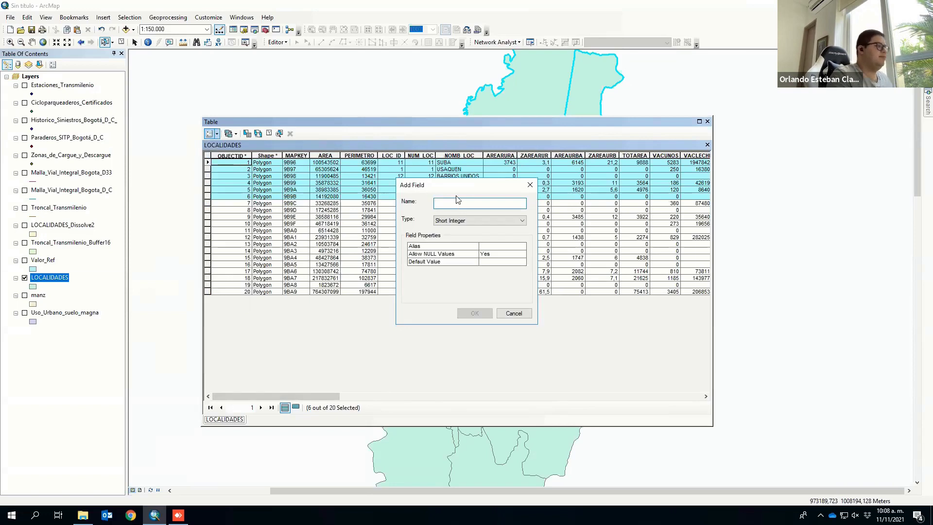
pyautogui.write('NorteDur')
pyautogui.press('BackSpace')
pyautogui.press('BackSpace')
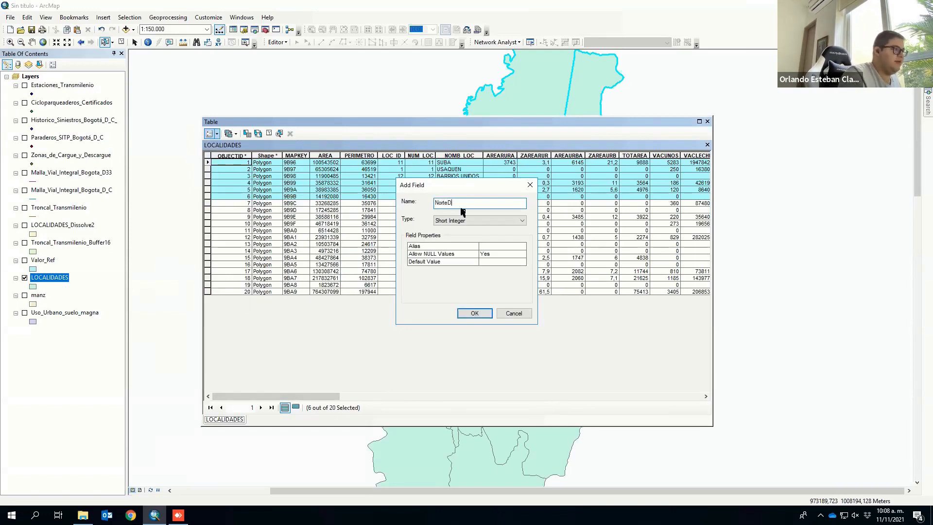
pyautogui.write('Sur')
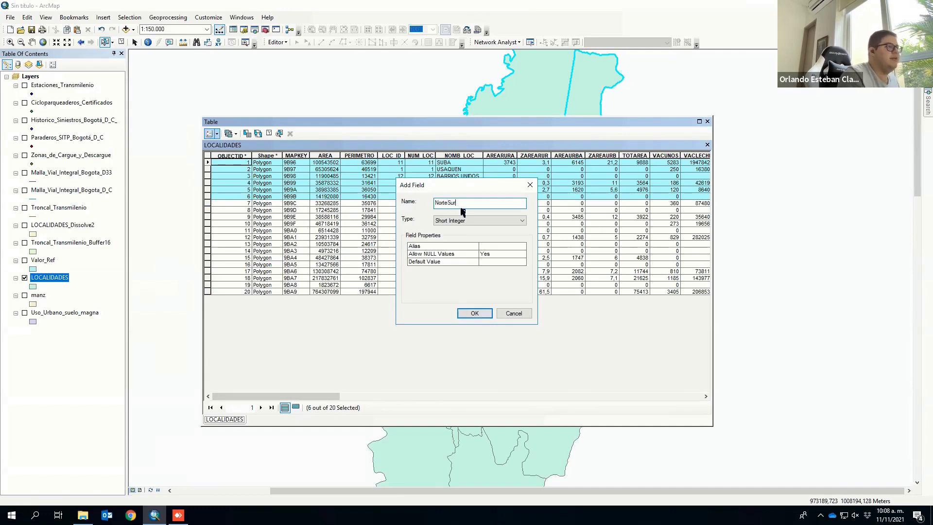
pyautogui.click(464, 221)
pyautogui.click(460, 249)
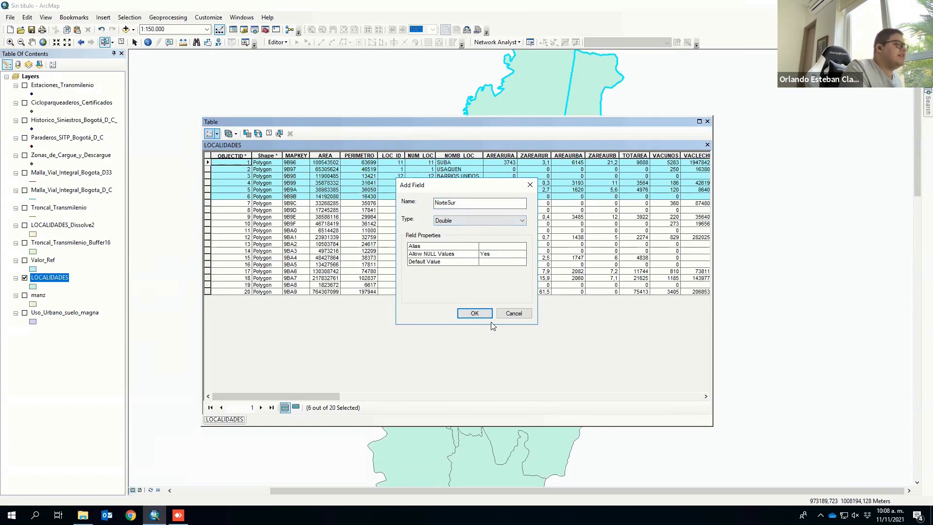
pyautogui.click(475, 313)
pyautogui.moveTo(324, 397); pyautogui.dragTo(539, 398)
pyautogui.moveTo(723, 397); pyautogui.dragTo(725, 399)
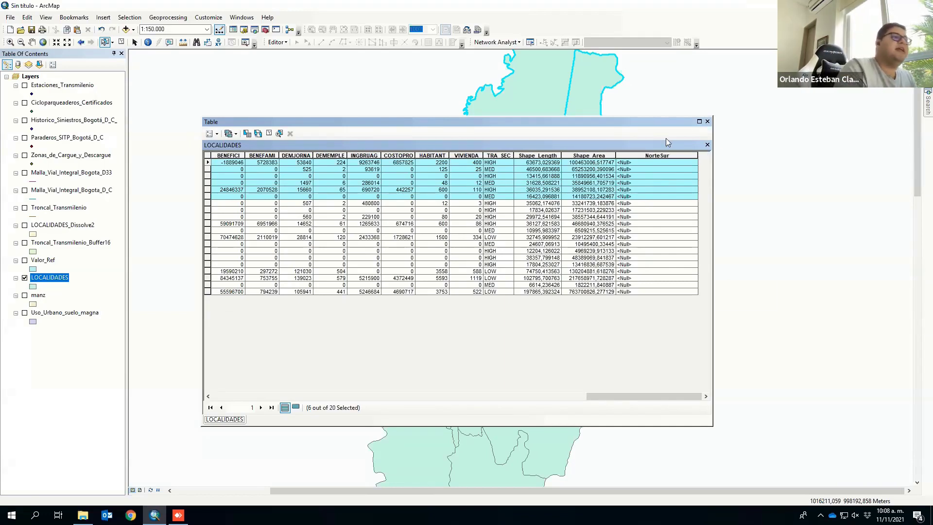
pyautogui.rightClick(661, 155)
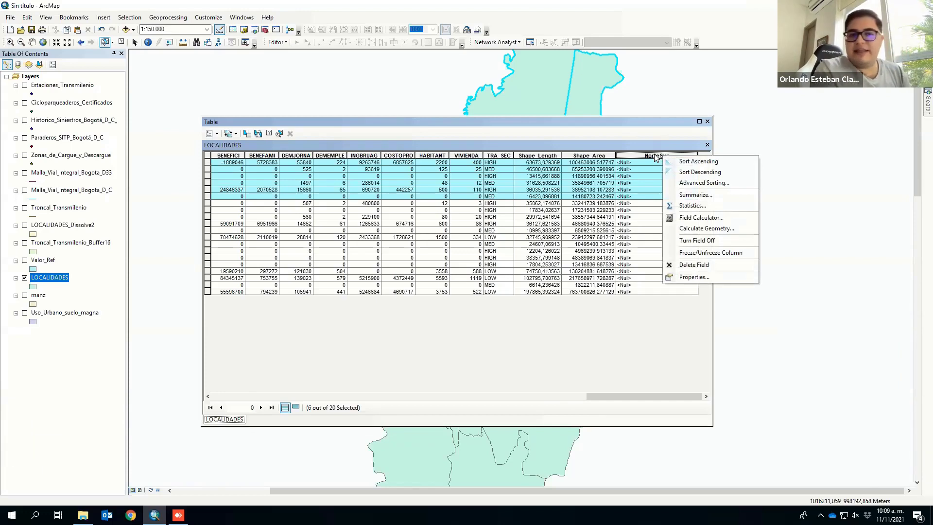
pyautogui.click(695, 218)
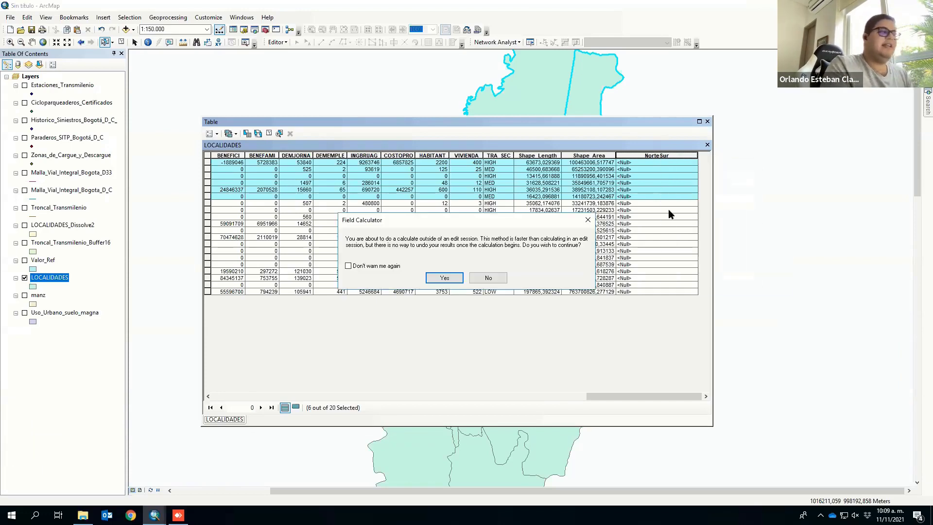
pyautogui.click(444, 280)
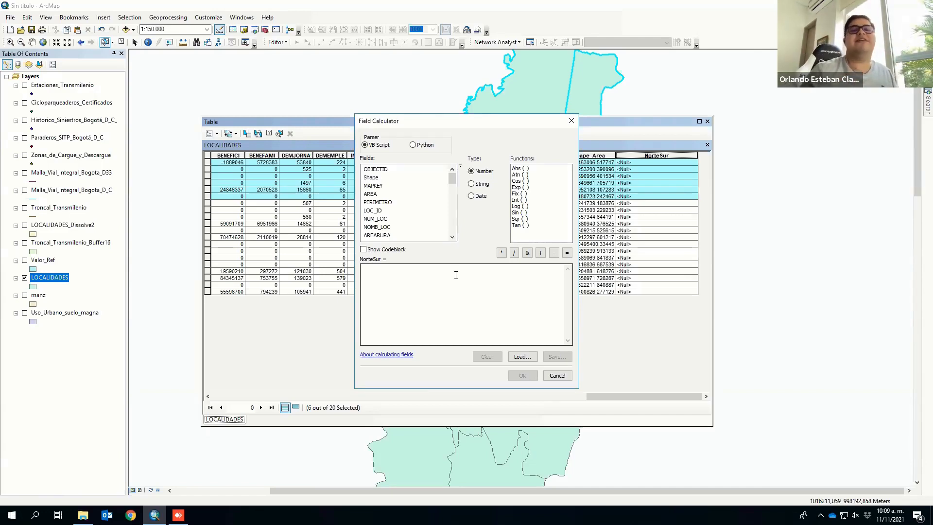
pyautogui.click(571, 121)
pyautogui.click(708, 121)
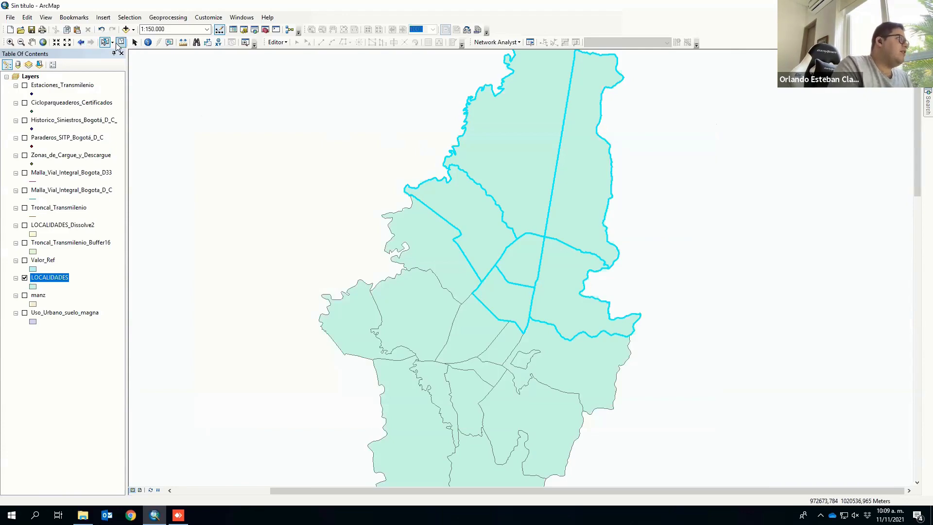
# - Clear the current selection and reselect the same six northern localities, from Suba and Usaquén down to Chapinero and Teusaquillo
pyautogui.click(403, 117)
pyautogui.moveTo(448, 116); pyautogui.dragTo(657, 189)
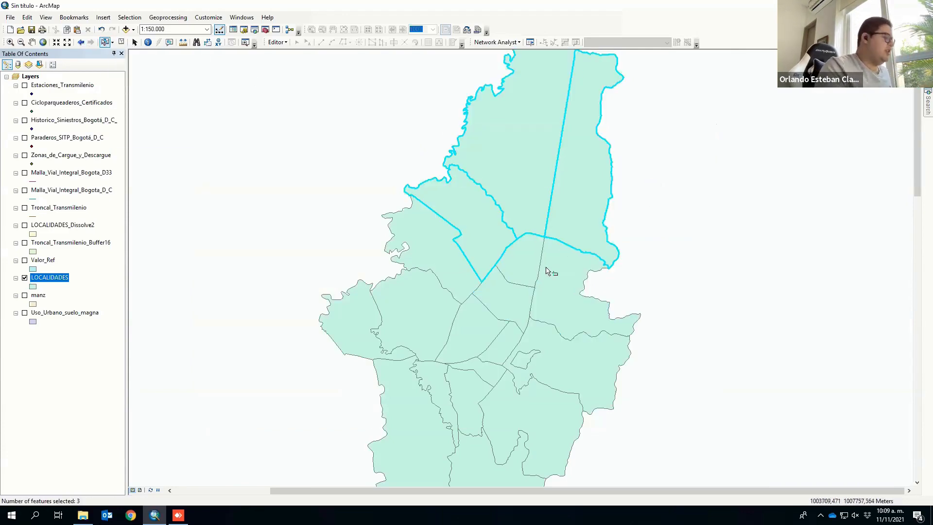
pyautogui.moveTo(515, 256); pyautogui.dragTo(585, 305)
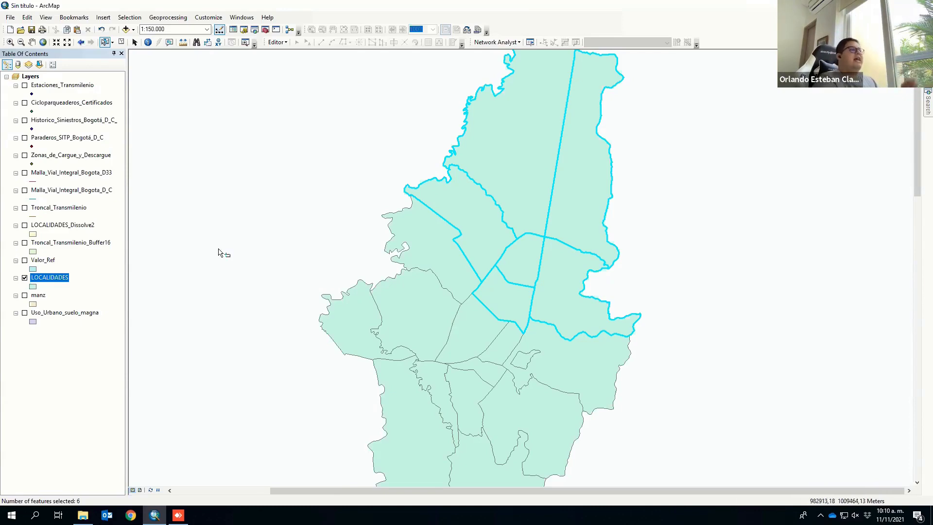
# - Calculate the NorteSur field of LOCALIDADES as 1 for the selected northern localities
pyautogui.rightClick(46, 278)
pyautogui.click(101, 308)
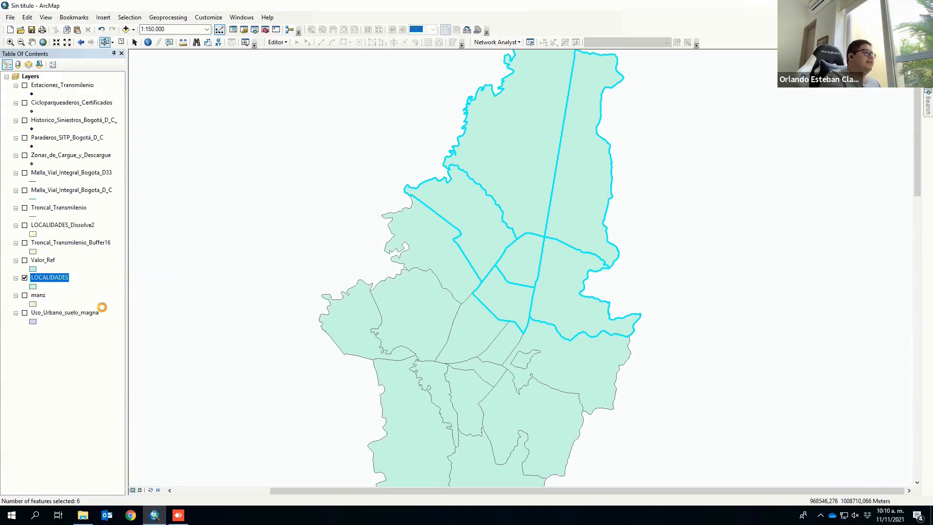
pyautogui.moveTo(275, 397); pyautogui.dragTo(675, 400)
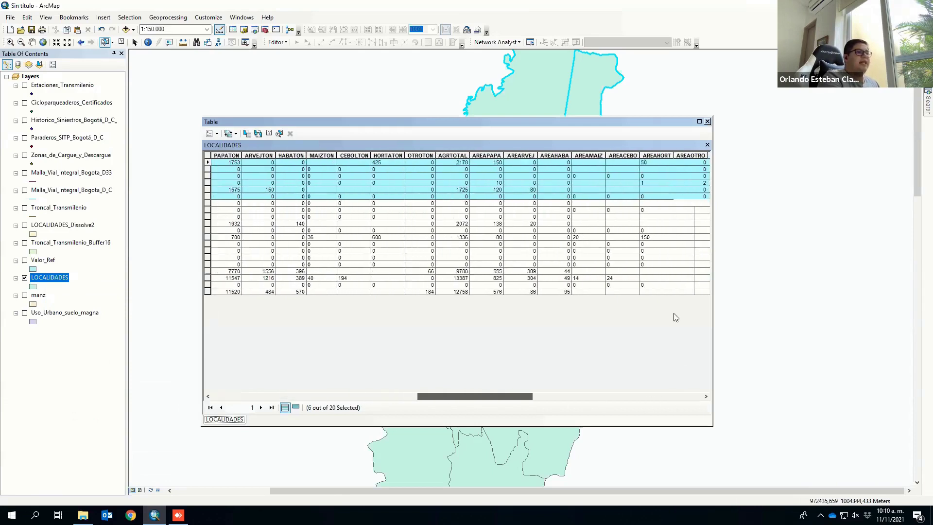
pyautogui.rightClick(682, 156)
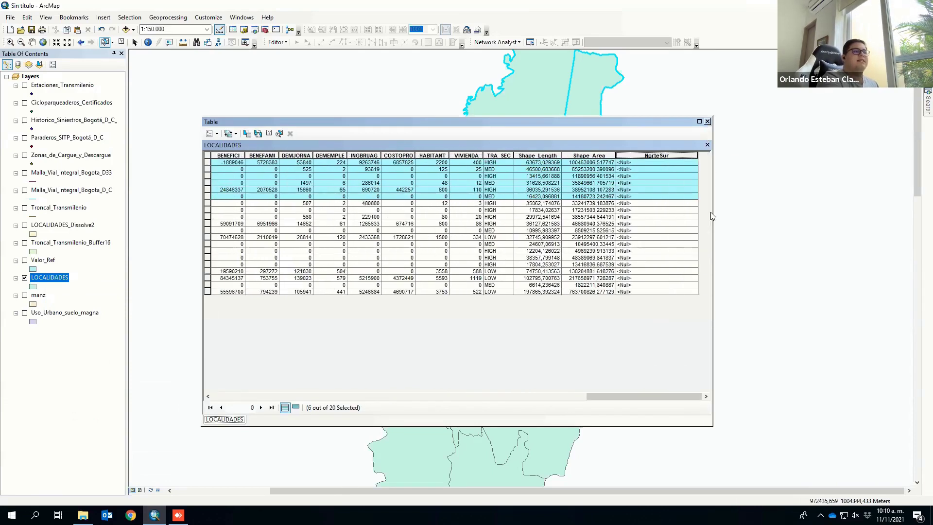
pyautogui.click(714, 219)
pyautogui.click(462, 278)
pyautogui.write('1')
pyautogui.click(522, 375)
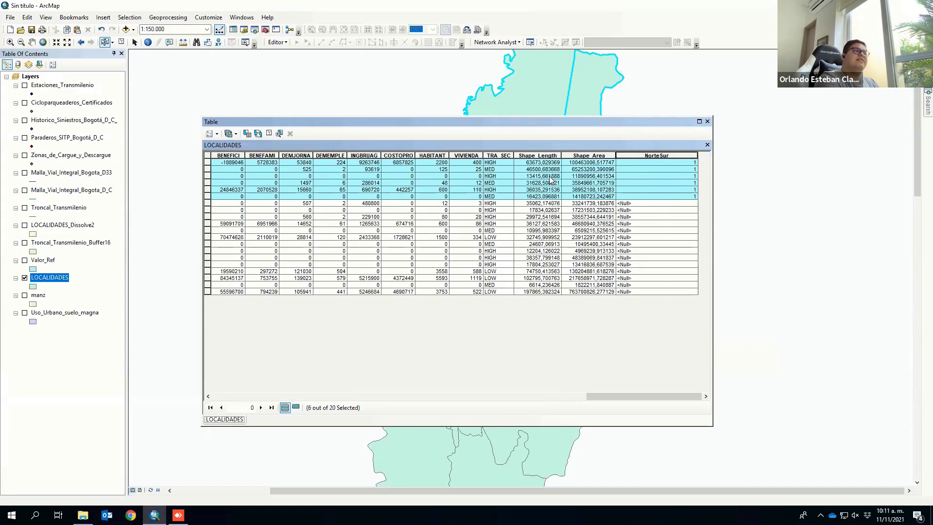
# - Switch the LOCALIDADES selection to the remaining localities and calculate their NorteSur field as 2
pyautogui.click(259, 134)
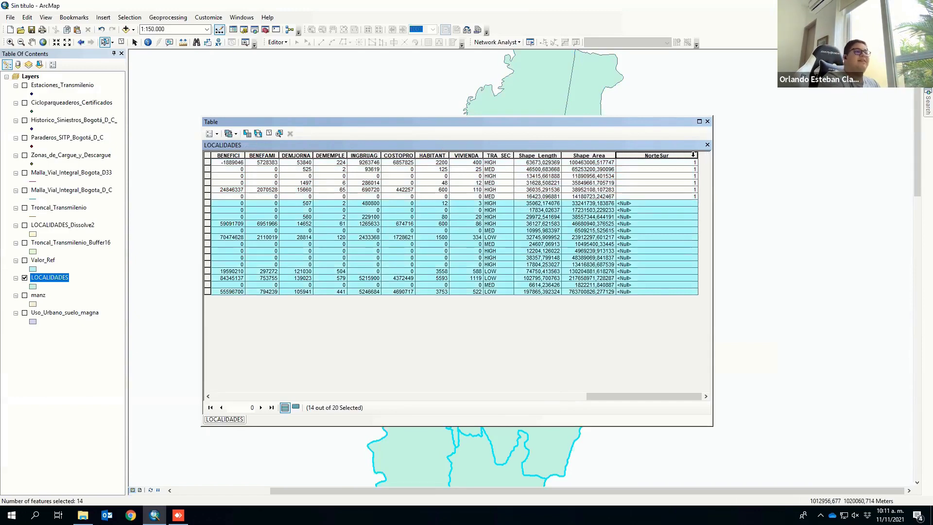
pyautogui.rightClick(694, 155)
pyautogui.click(746, 221)
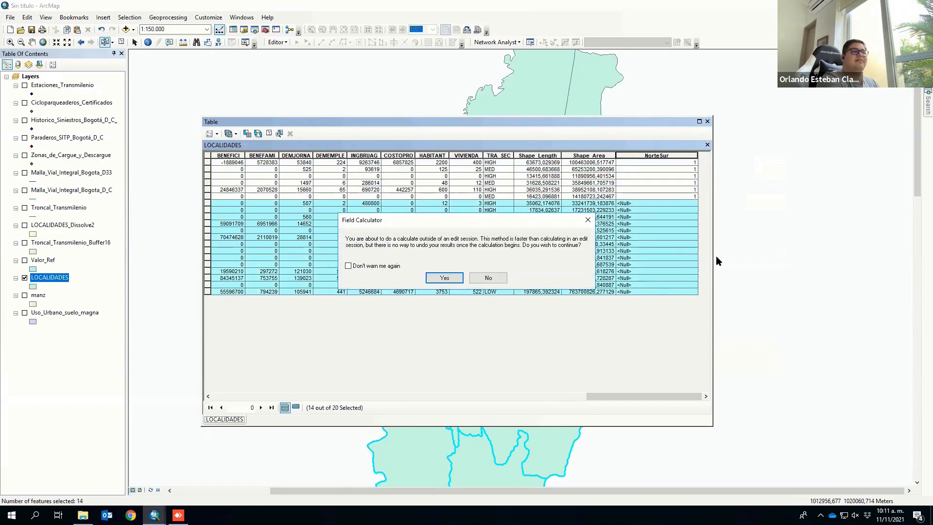
pyautogui.click(445, 278)
pyautogui.click(487, 356)
pyautogui.write('2')
pyautogui.click(522, 376)
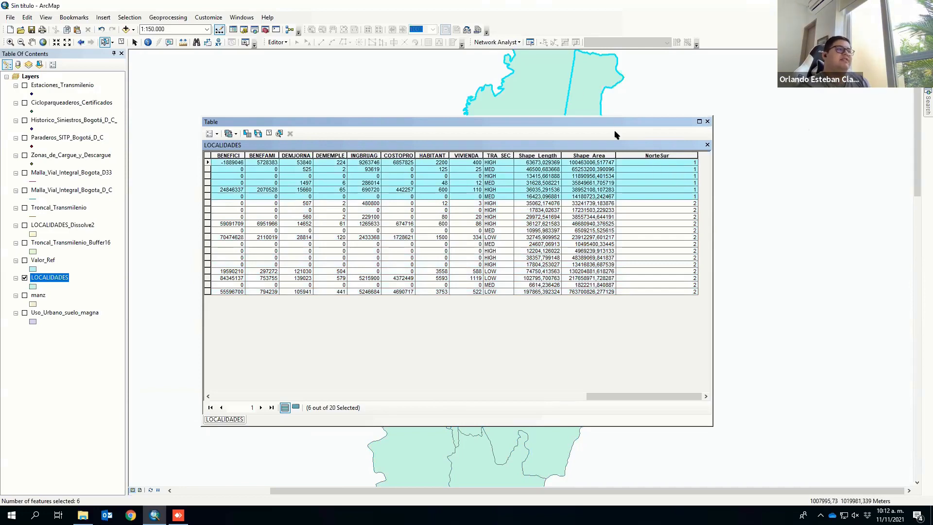
# - Recalculate the NorteSur field as 1 for the six selected northern localities
pyautogui.moveTo(618, 122); pyautogui.dragTo(616, 172)
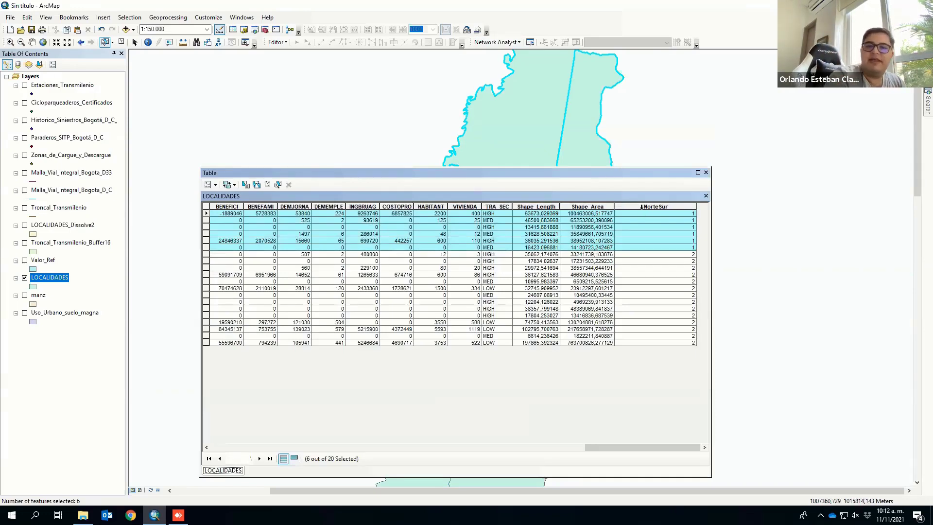
pyautogui.rightClick(641, 207)
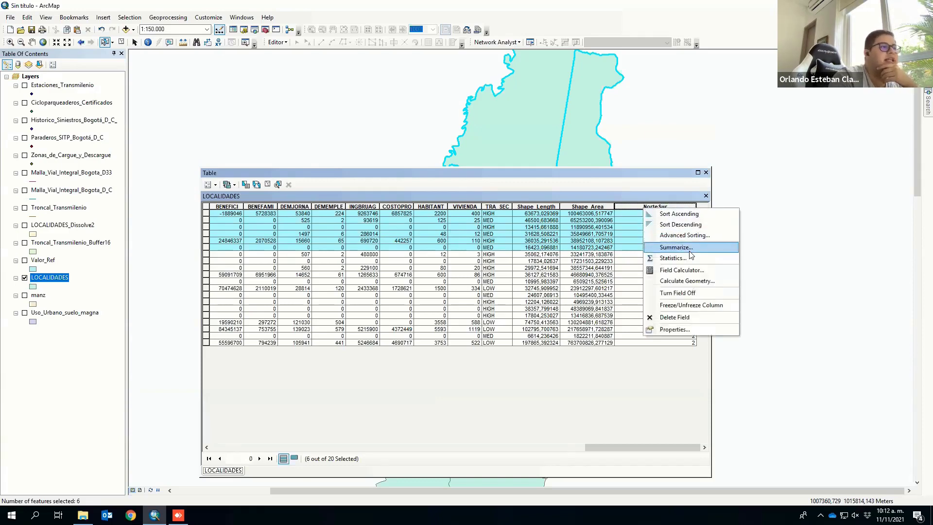
pyautogui.click(682, 271)
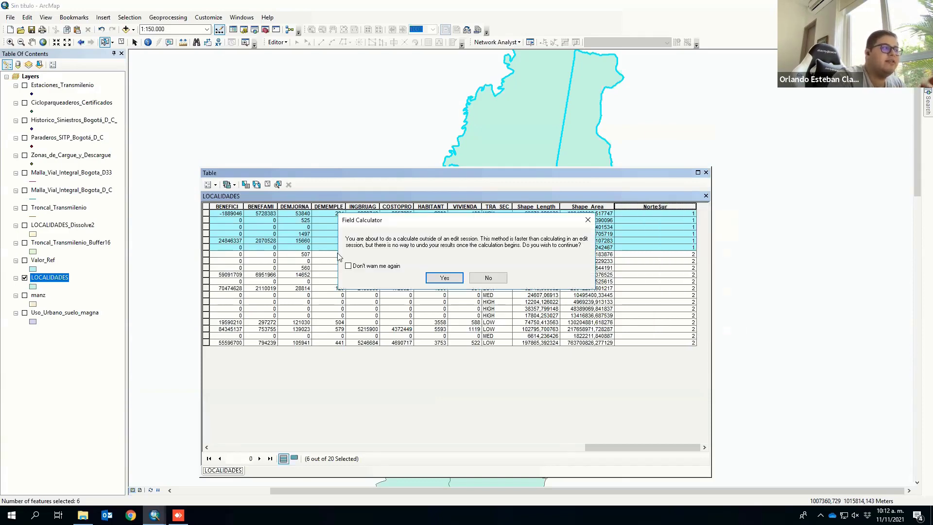
pyautogui.click(451, 279)
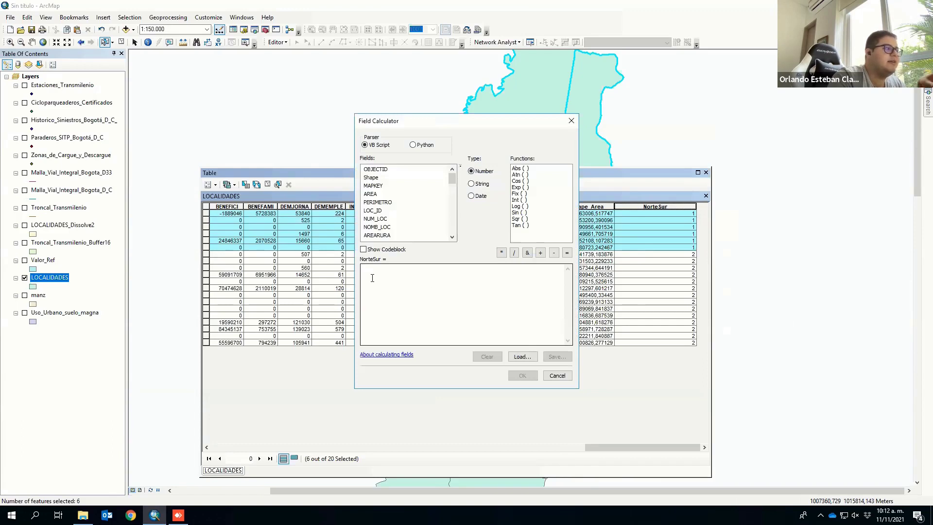
pyautogui.write('1')
pyautogui.click(523, 375)
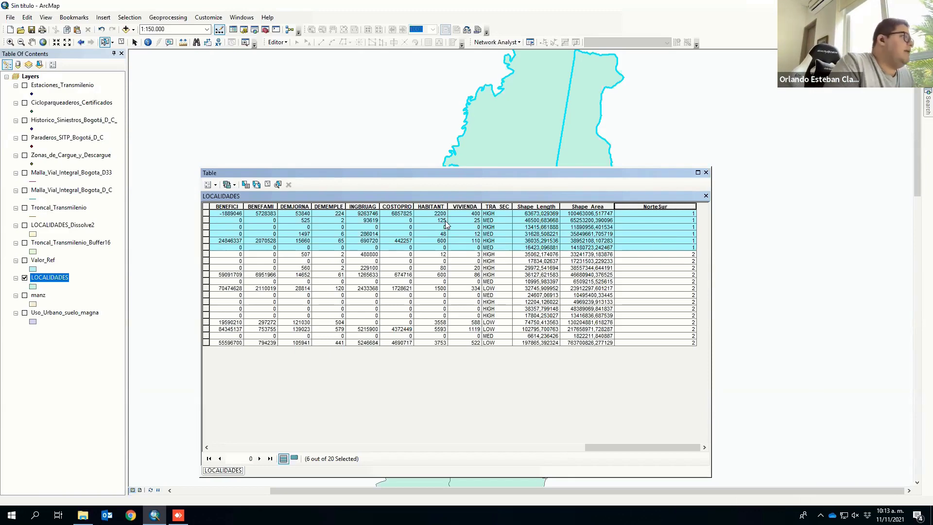
# - Invert the selection to the southern localities and recalculate their NorteSur field as 2
pyautogui.click(257, 185)
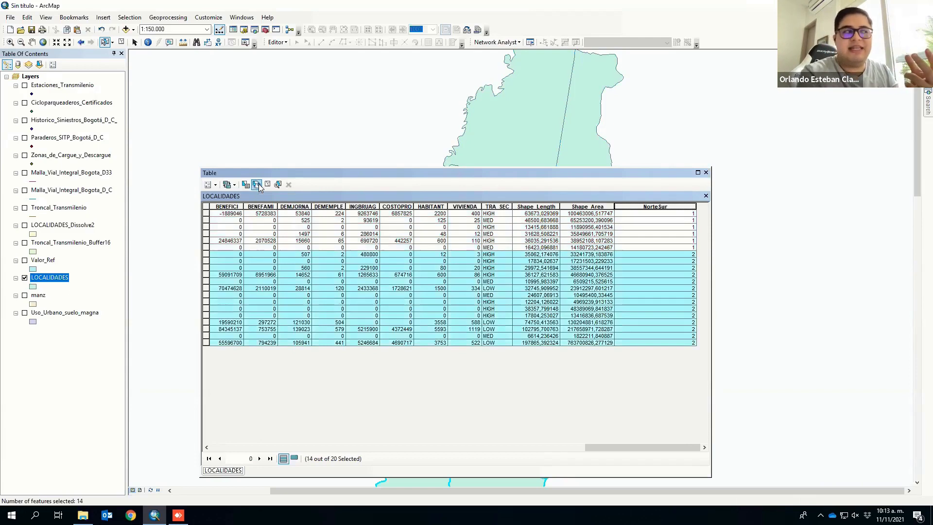
pyautogui.rightClick(666, 208)
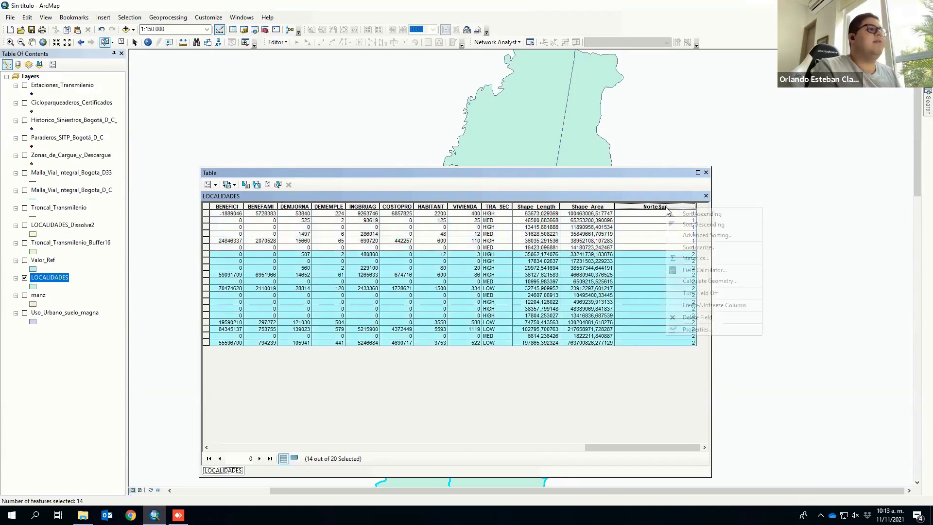
pyautogui.click(699, 273)
pyautogui.click(435, 278)
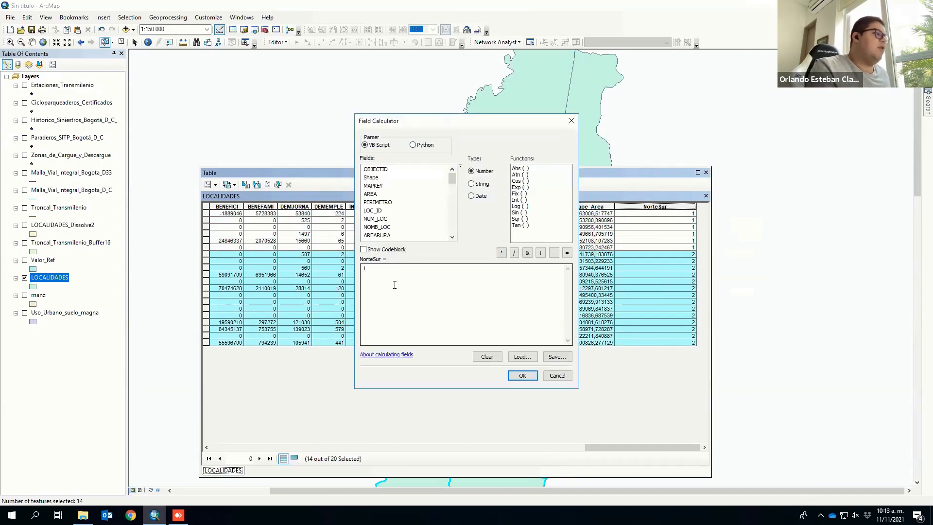
pyautogui.write('2')
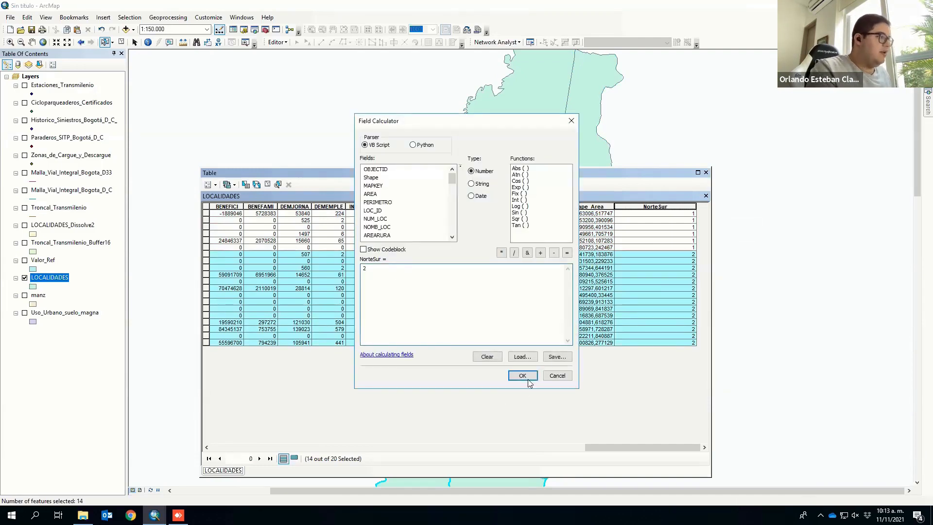
pyautogui.click(523, 375)
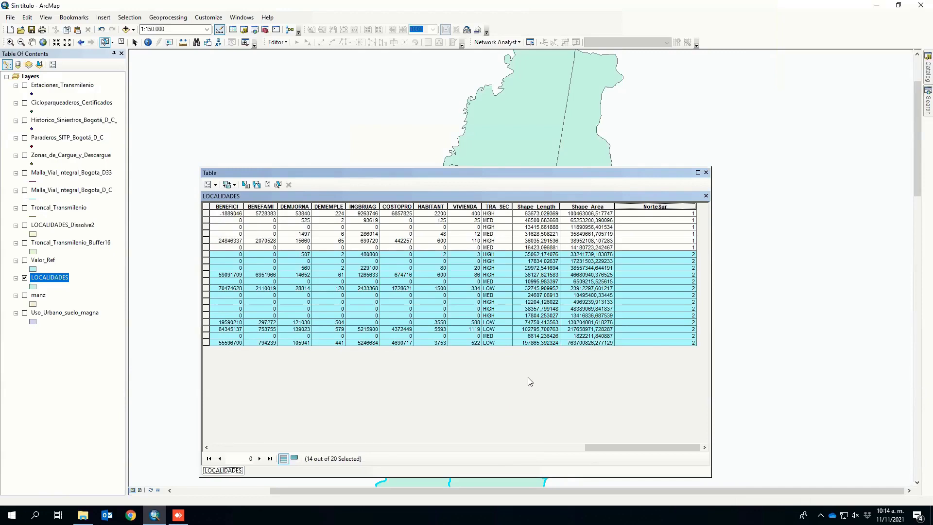
pyautogui.click(256, 184)
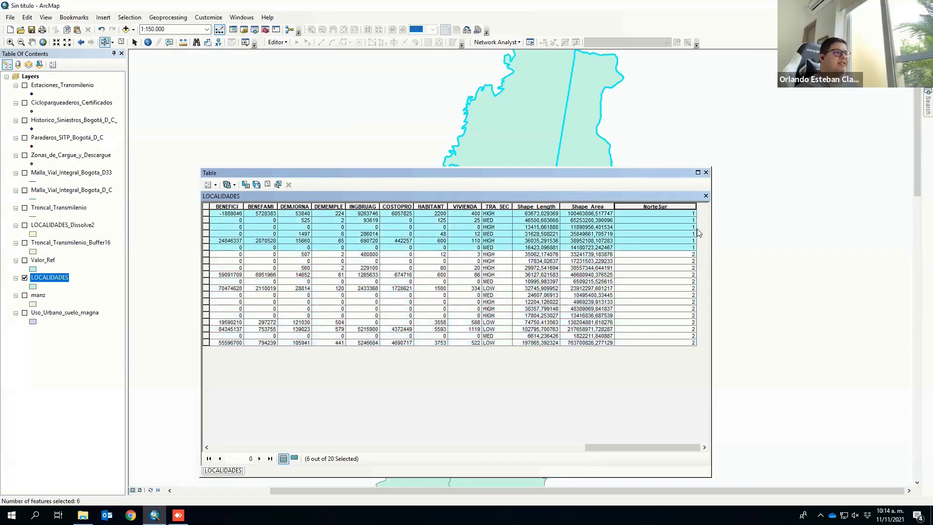
pyautogui.click(257, 185)
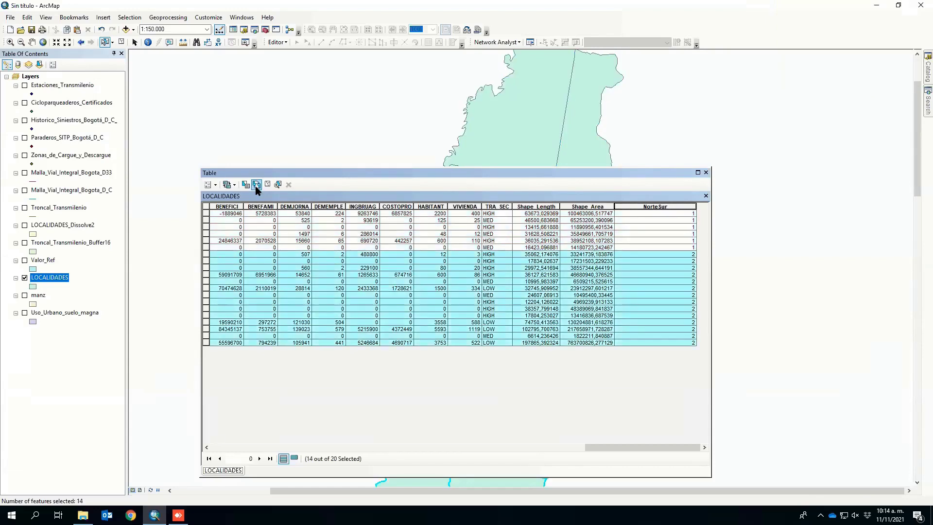
pyautogui.rightClick(667, 207)
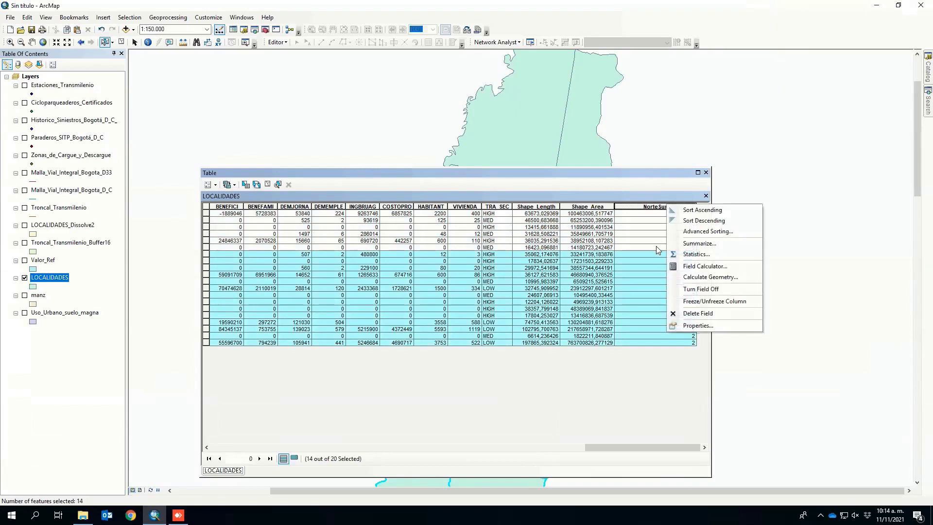
pyautogui.click(703, 267)
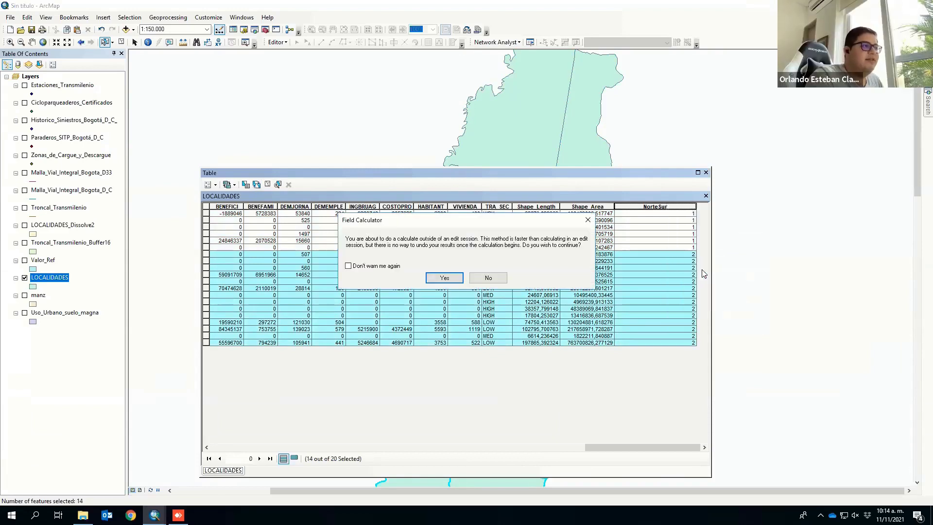
pyautogui.click(447, 278)
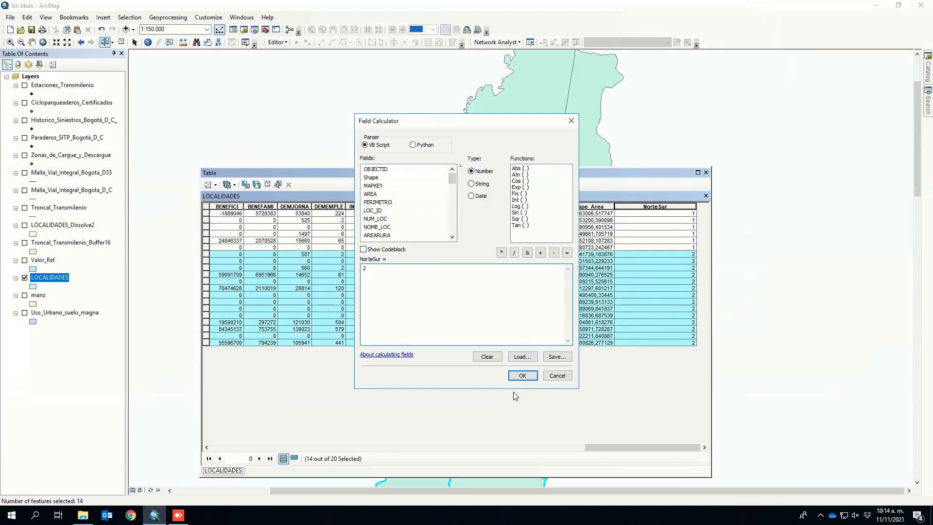
pyautogui.click(571, 376)
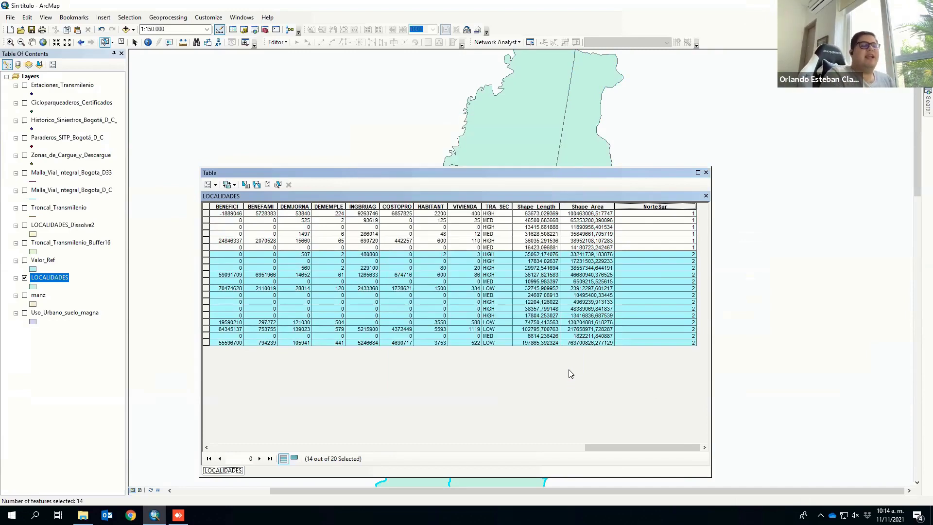
# - Close the attribute table with the selection cleared, and dissolve the LOCALIDADES layer using NorteSur as the dissolve field
pyautogui.click(706, 173)
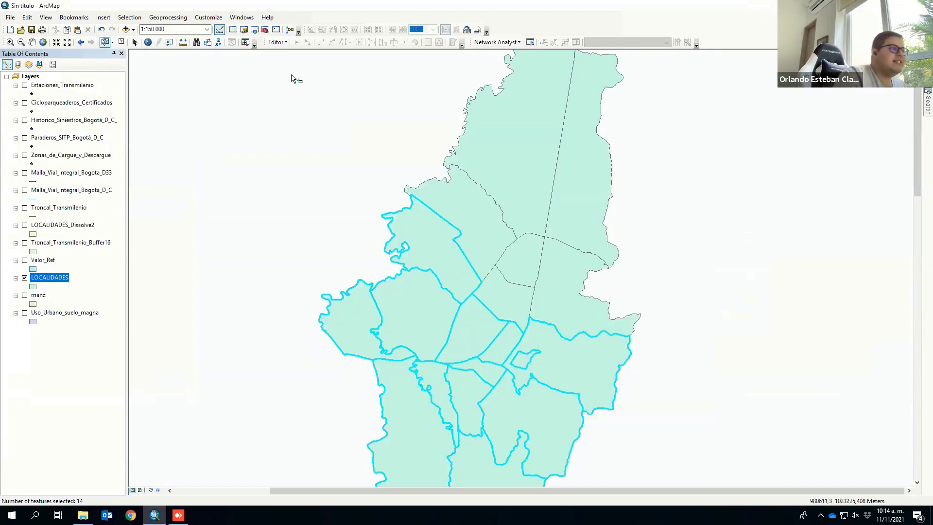
pyautogui.click(121, 43)
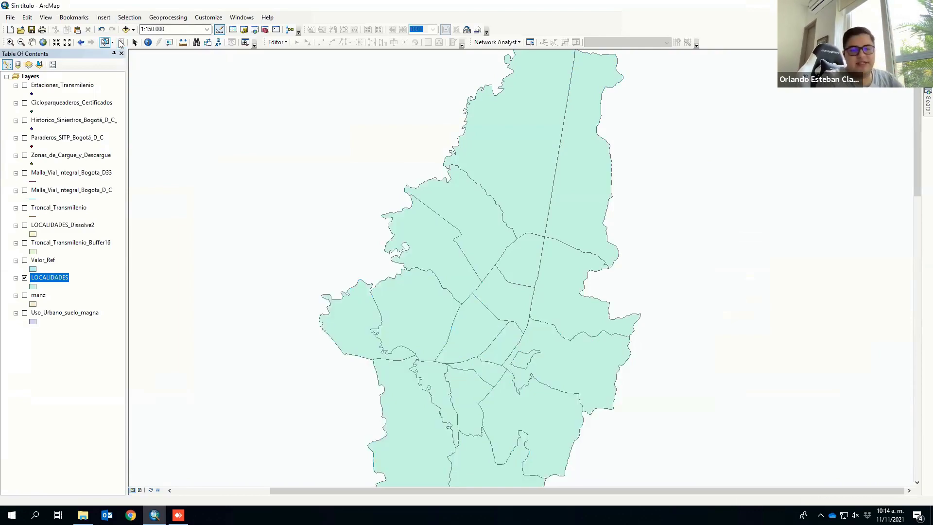
pyautogui.click(167, 18)
pyautogui.click(180, 82)
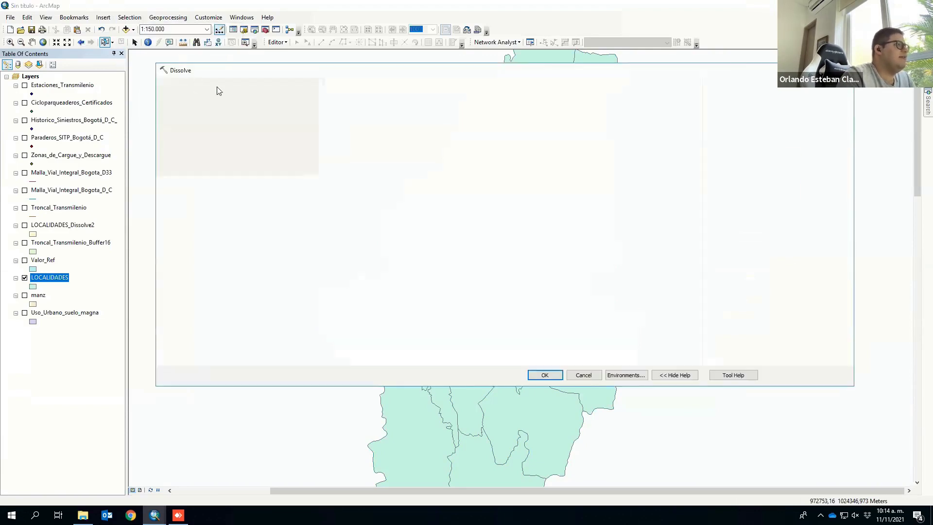
pyautogui.moveTo(63, 278); pyautogui.dragTo(244, 95)
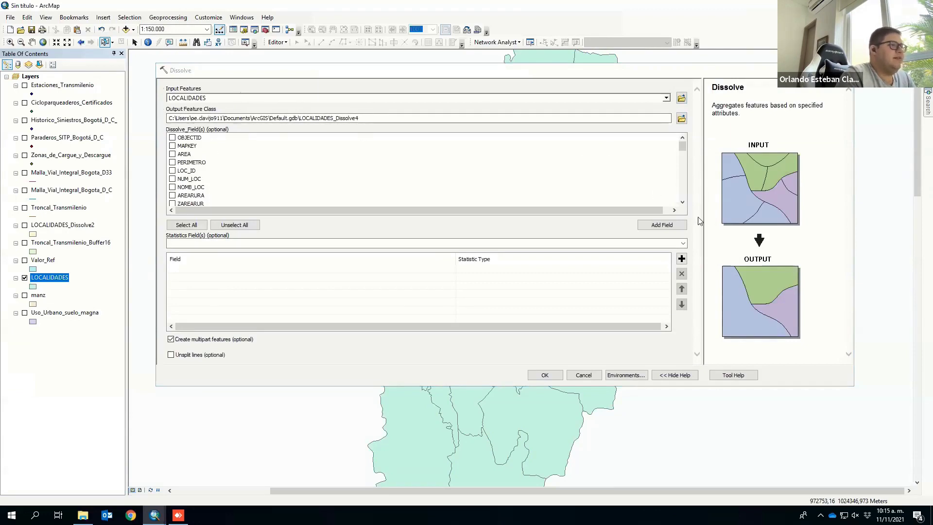
pyautogui.click(683, 201)
pyautogui.scroll(-5, 684, 204)
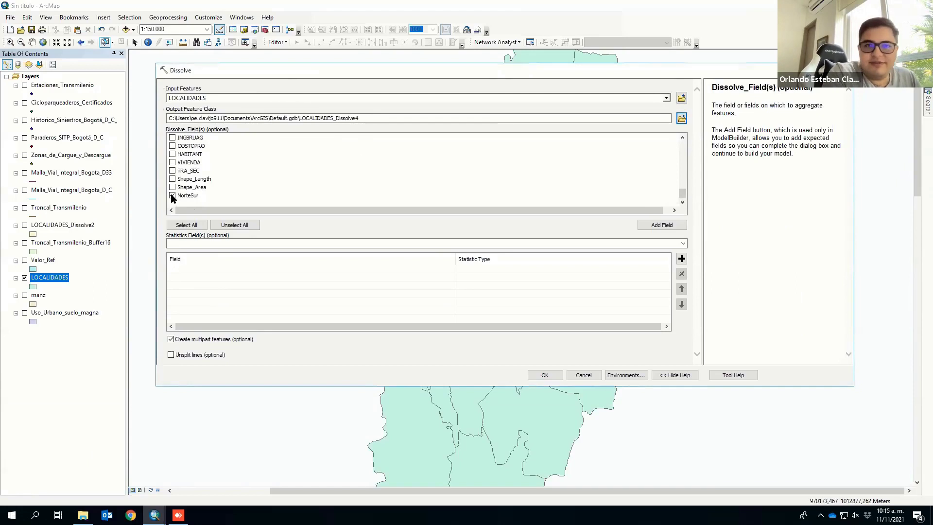
pyautogui.click(545, 376)
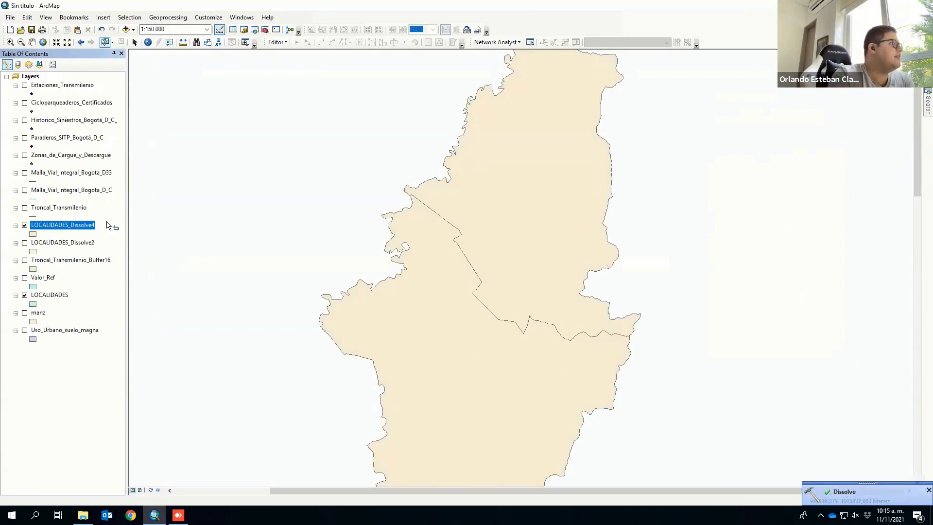
# - Hide LOCALIDADES and check the dissolved northern and southern polygons by selecting each in turn, clearing the selection at the end
pyautogui.moveTo(477, 146); pyautogui.dragTo(515, 175)
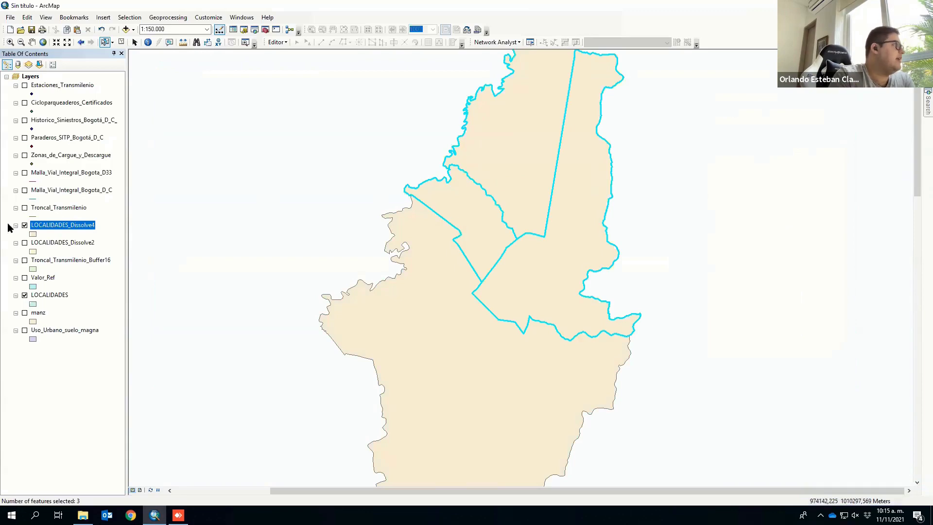
pyautogui.click(121, 41)
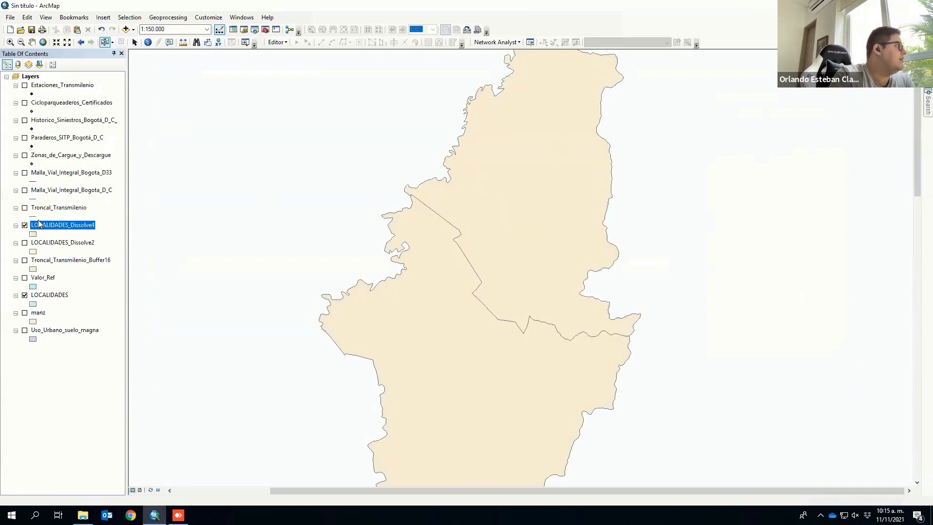
pyautogui.click(25, 295)
pyautogui.click(470, 108)
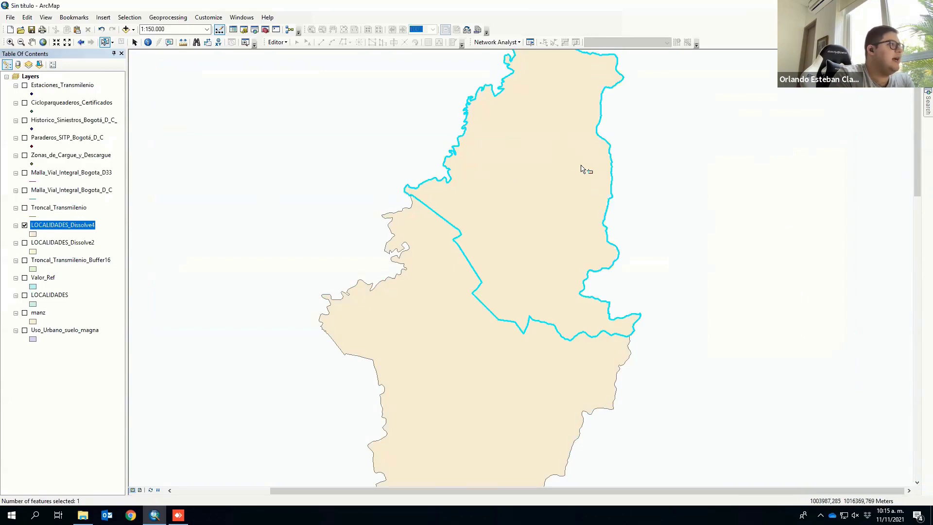
pyautogui.click(393, 327)
pyautogui.click(453, 217)
pyautogui.click(451, 319)
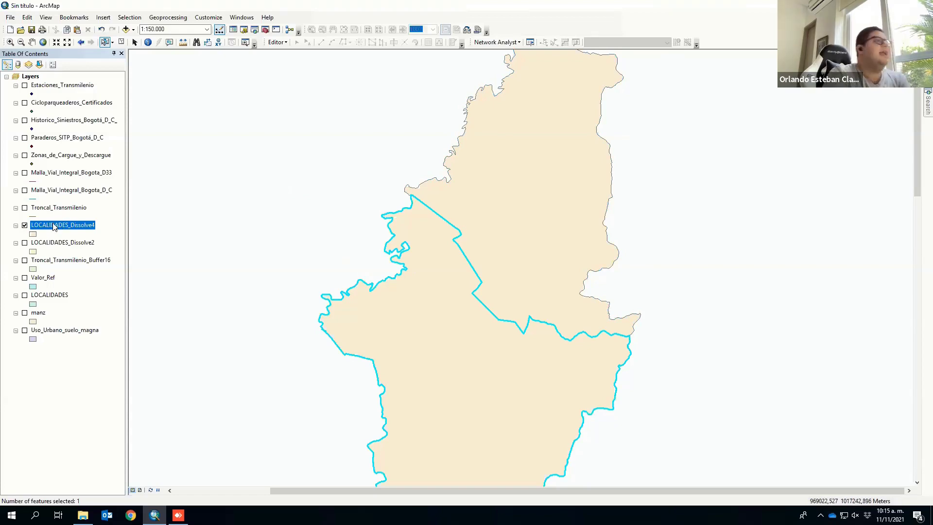
pyautogui.click(121, 41)
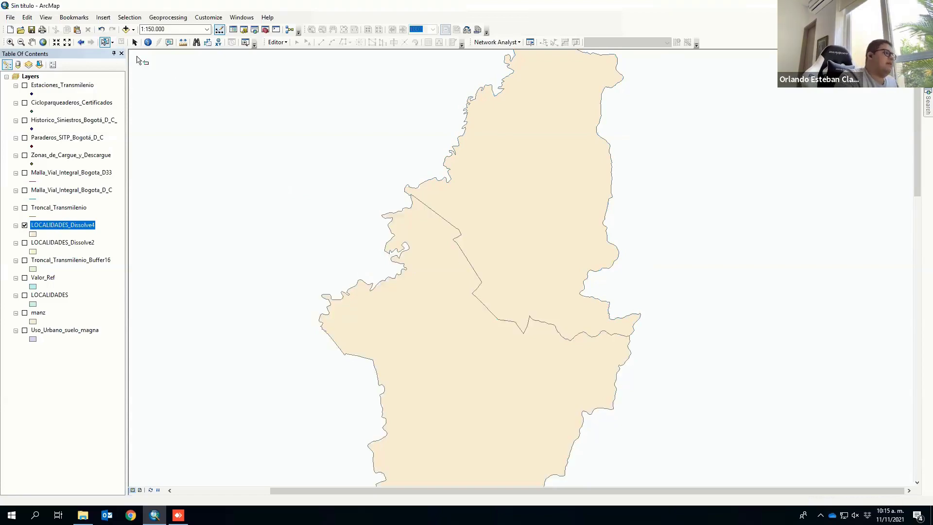
# - Turn on the Valor_Ref layer and view it with the LOCALIDADES_Dissolve4 layer hidden, restoring the dissolved layer at the end
pyautogui.click(24, 225)
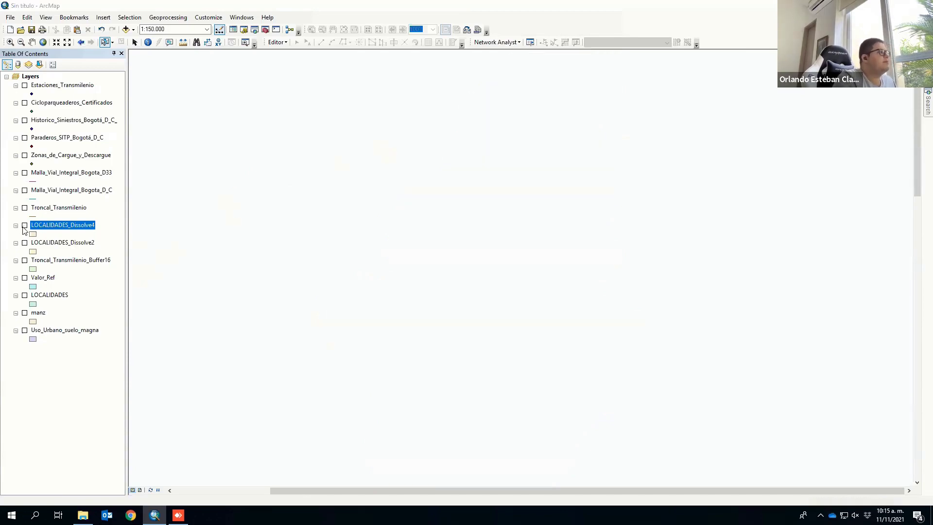
pyautogui.click(24, 278)
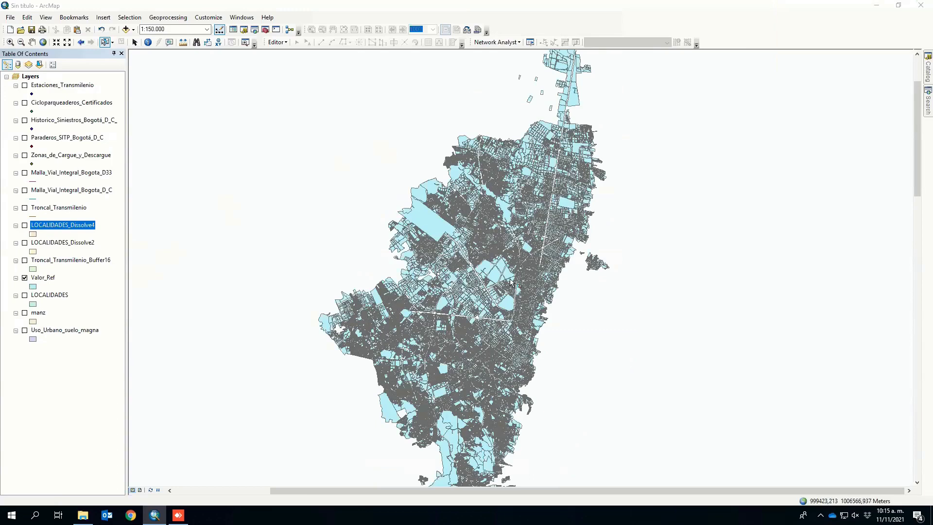
pyautogui.click(25, 225)
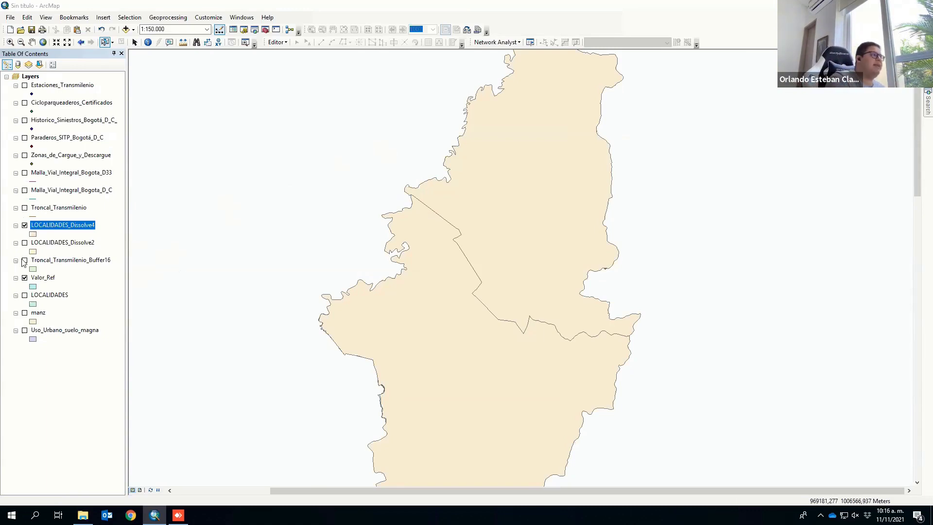
# - Examine the records in the LOCALIDADES_Dissolve4 attribute table and close it
pyautogui.rightClick(62, 226)
pyautogui.click(101, 259)
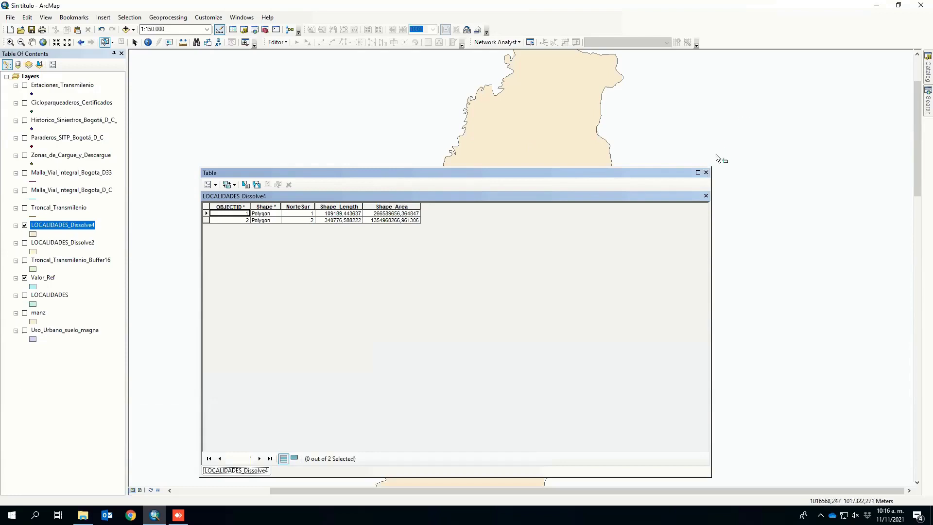
pyautogui.click(706, 173)
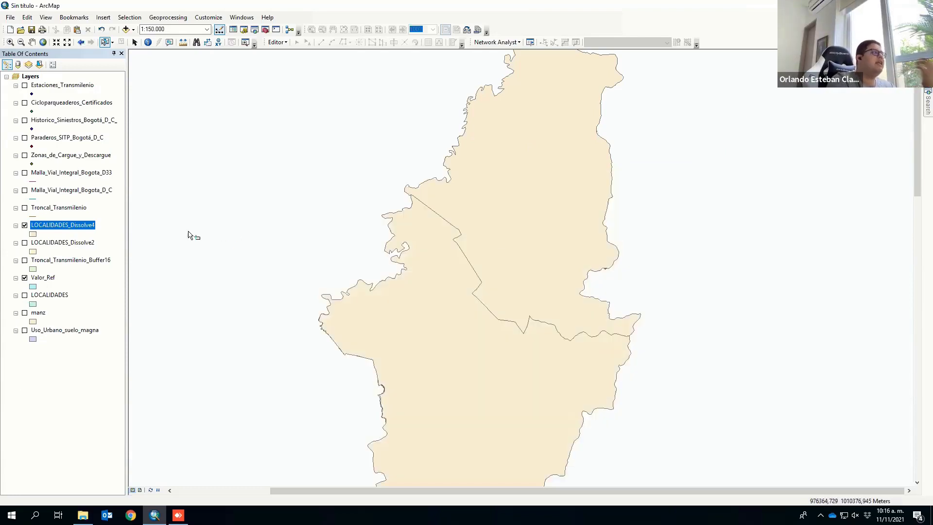
# - Hide LOCALIDADES_Dissolve4 and sort the Valor_Ref attribute table by MANCODIGO in descending order
pyautogui.click(24, 225)
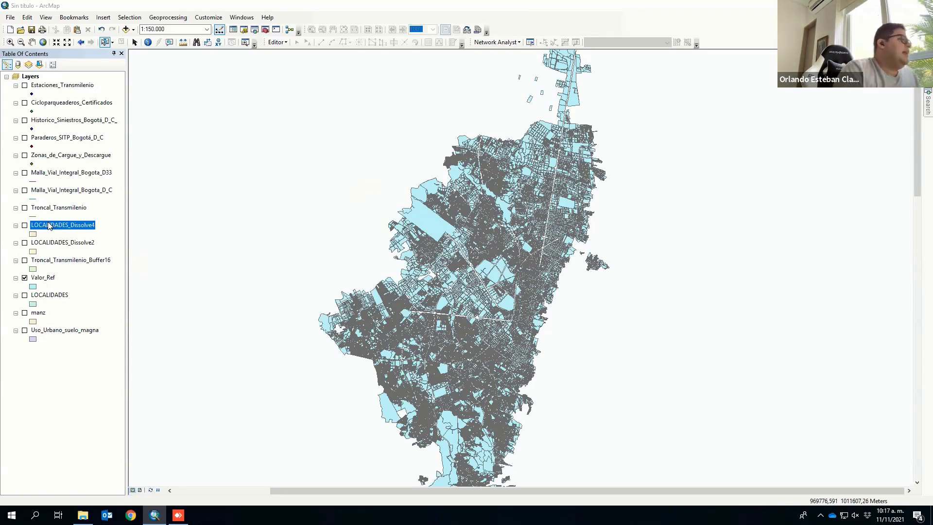
pyautogui.click(45, 279)
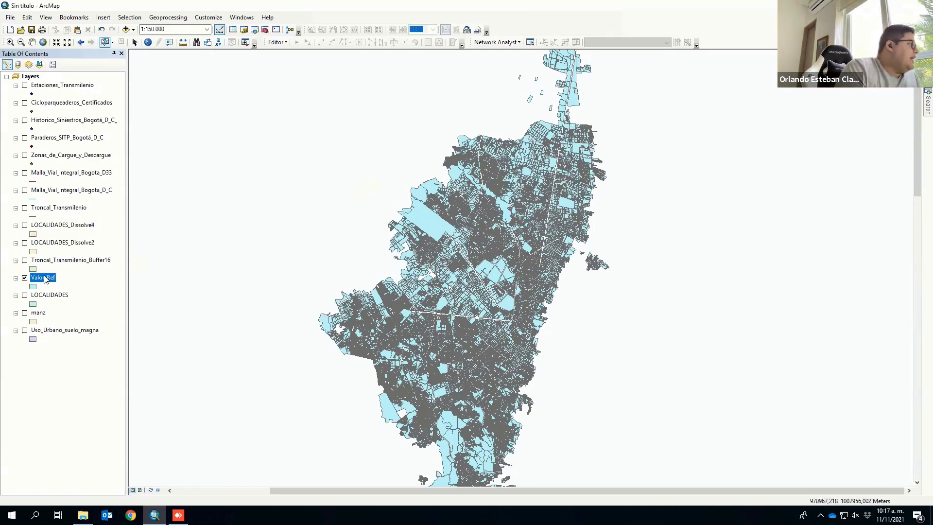
pyautogui.rightClick(44, 278)
pyautogui.click(68, 303)
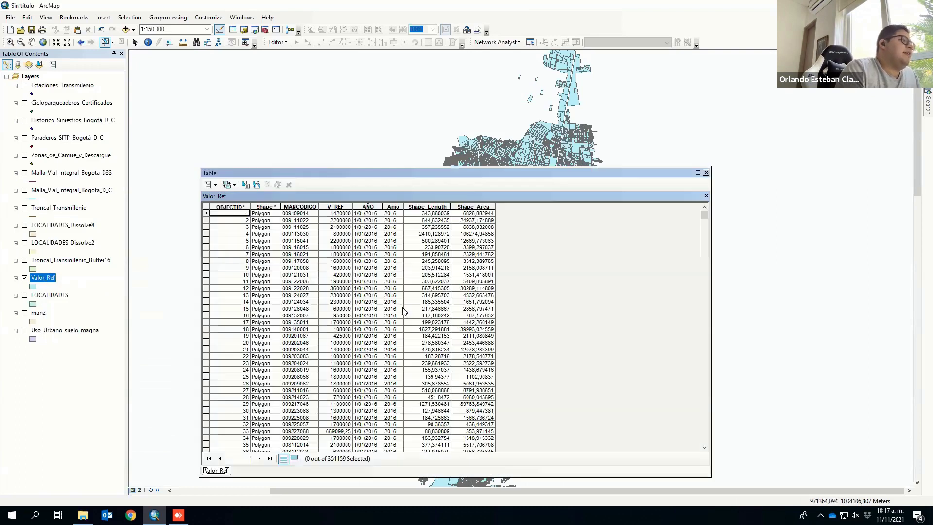
pyautogui.moveTo(466, 173); pyautogui.dragTo(566, 104)
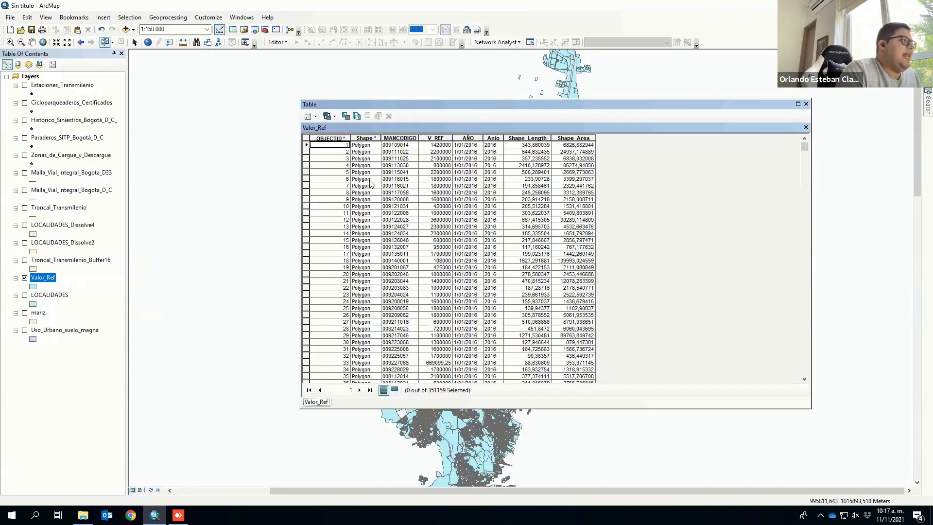
pyautogui.rightClick(392, 139)
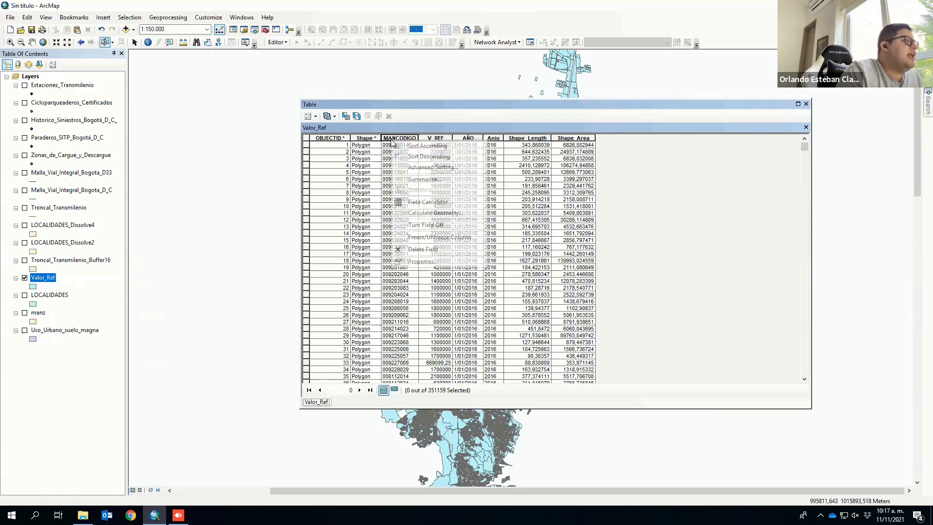
pyautogui.click(432, 150)
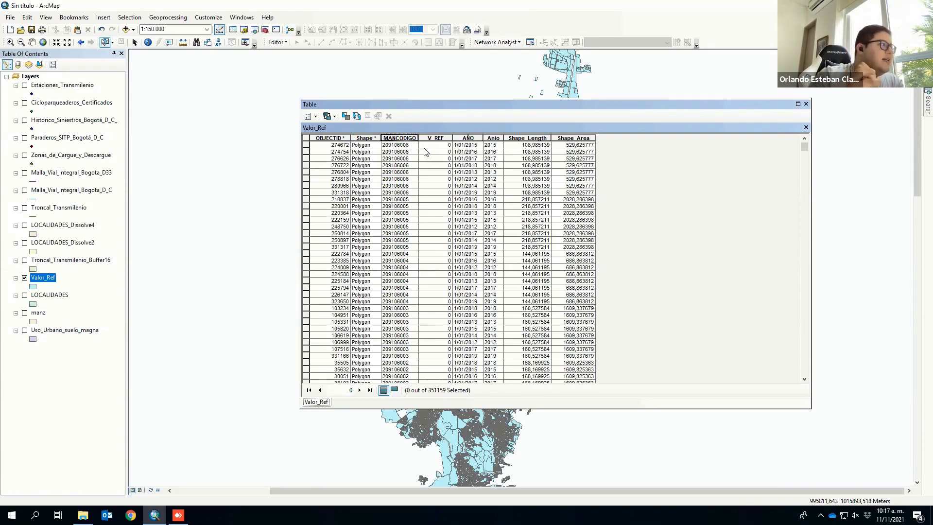
# - Go through the Anio values of the records with MANCODIGO 209106006 and select all of those records
pyautogui.click(498, 145)
pyautogui.press('Down')
pyautogui.press('Down')
pyautogui.press('Down')
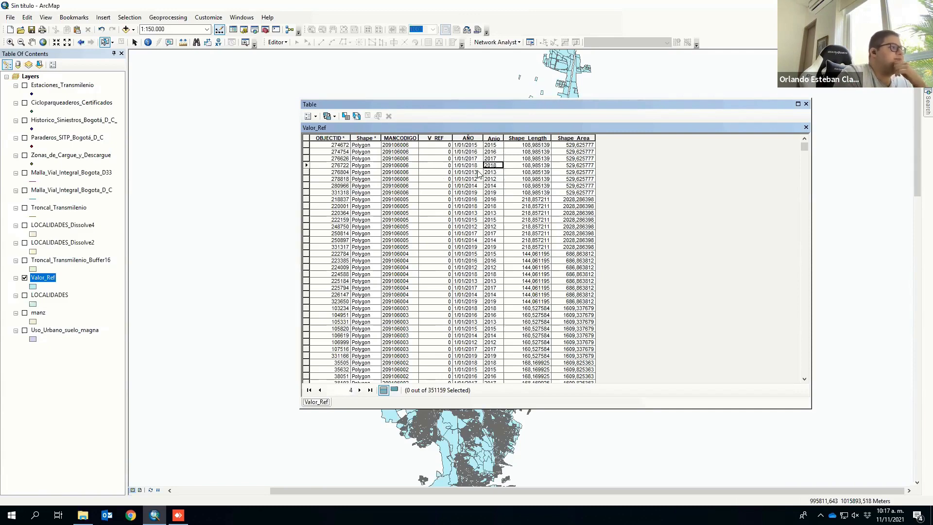
pyautogui.press('Down')
pyautogui.press('Down')
pyautogui.press('Down')
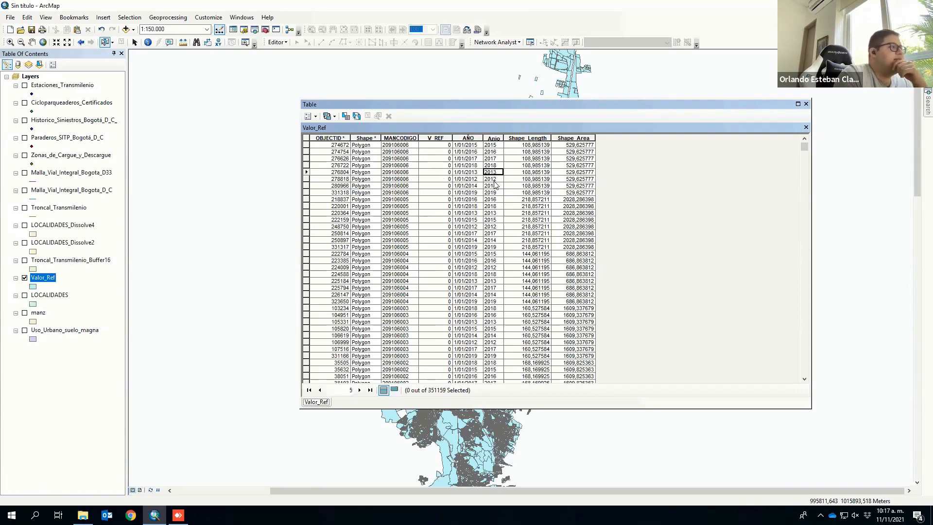
pyautogui.press('Down')
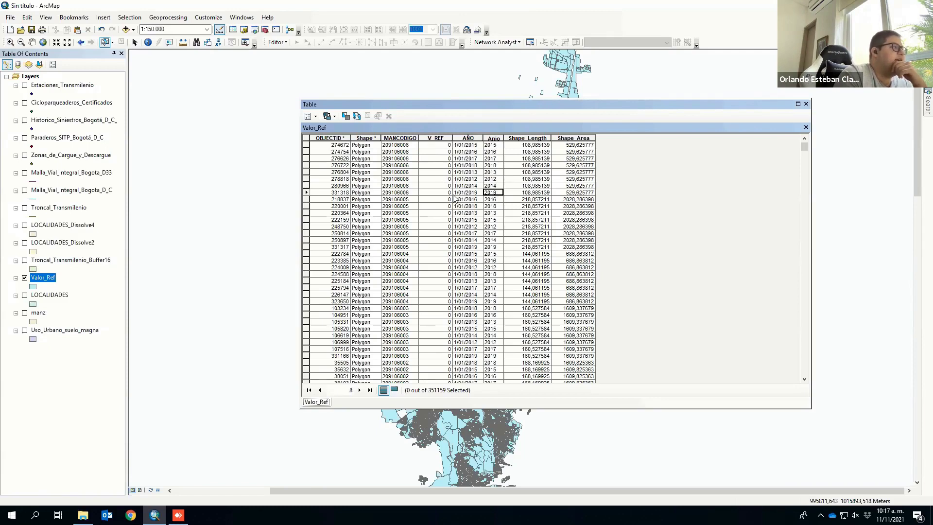
pyautogui.moveTo(307, 145); pyautogui.dragTo(307, 193)
# - Move the table aside to inspect the map with the selected Valor_Ref records, and close the table
pyautogui.moveTo(480, 105); pyautogui.dragTo(212, 156)
pyautogui.moveTo(212, 153); pyautogui.dragTo(161, 151)
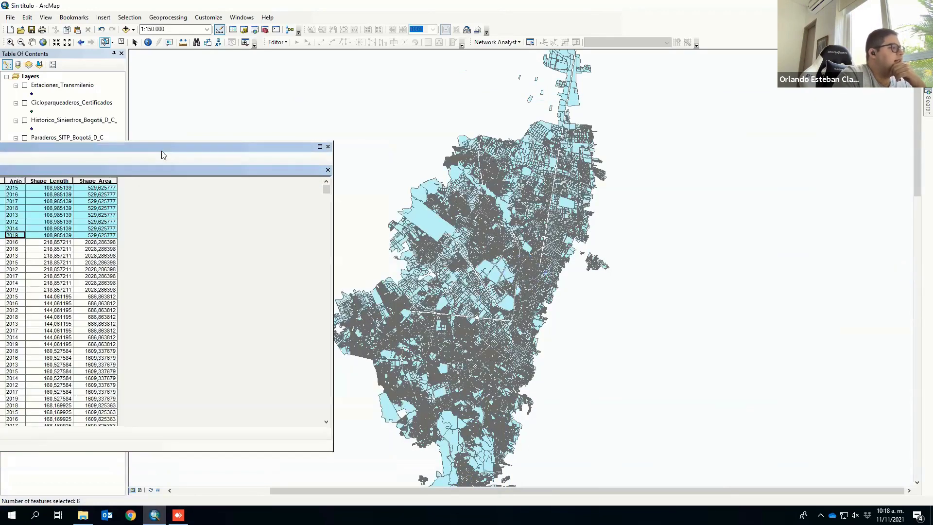
pyautogui.moveTo(252, 152); pyautogui.dragTo(769, 122)
pyautogui.moveTo(632, 121); pyautogui.dragTo(624, 125)
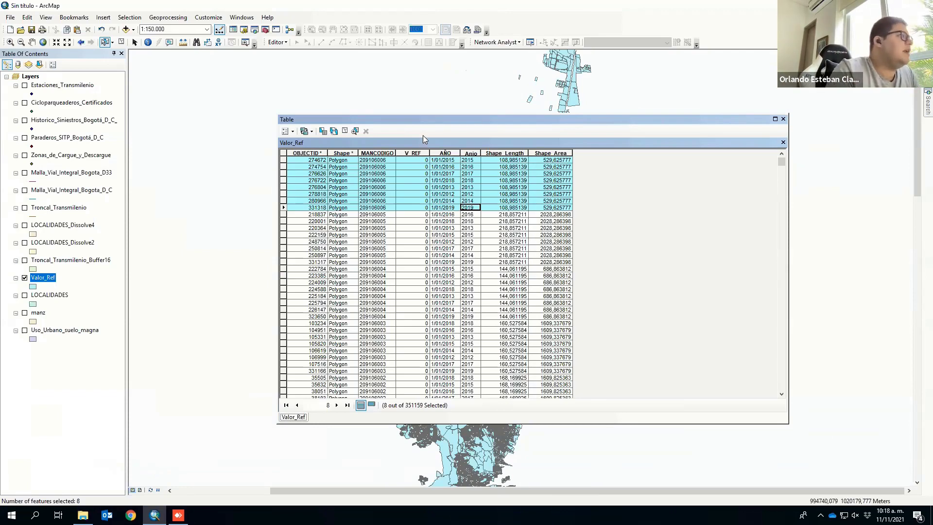
pyautogui.click(783, 119)
# - Set up a Dissolve of Valor_Ref by MANCODIGO with the MEAN statistic for V_REF, and leave it without running
pyautogui.click(159, 19)
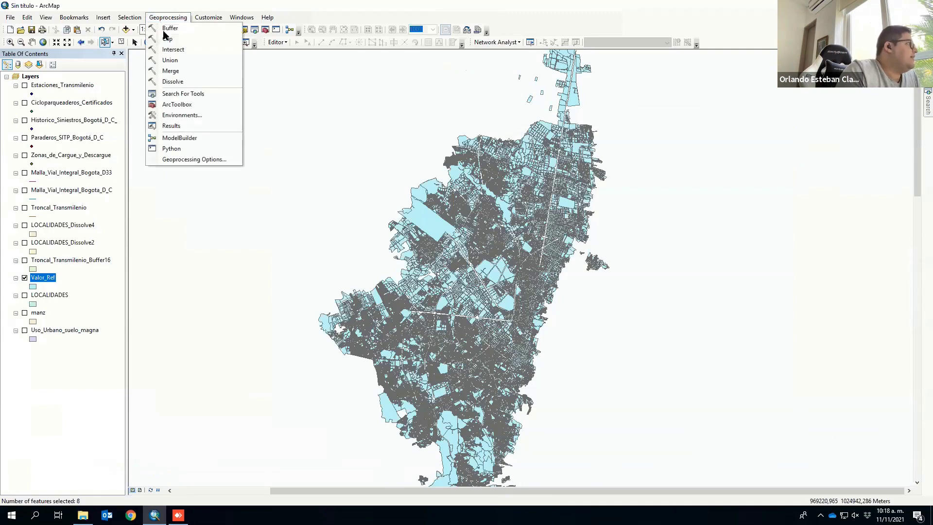
pyautogui.click(181, 82)
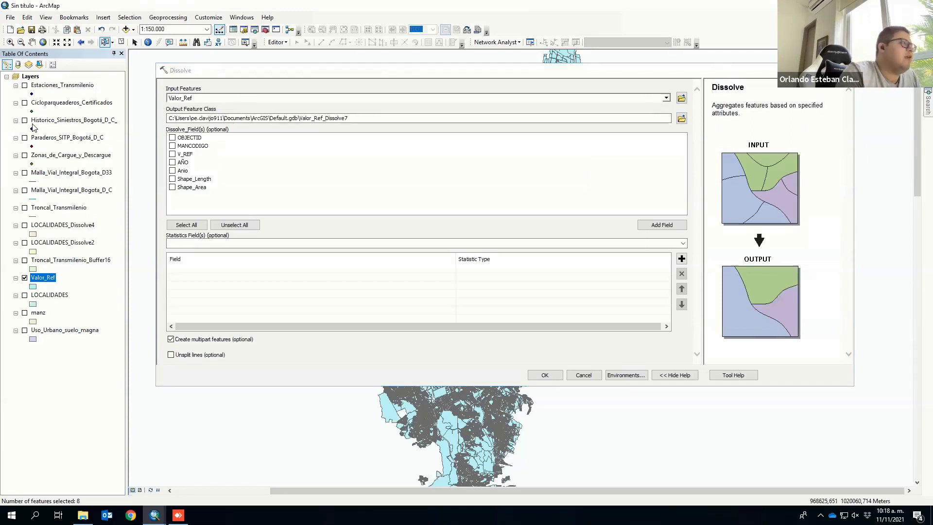
pyautogui.click(172, 146)
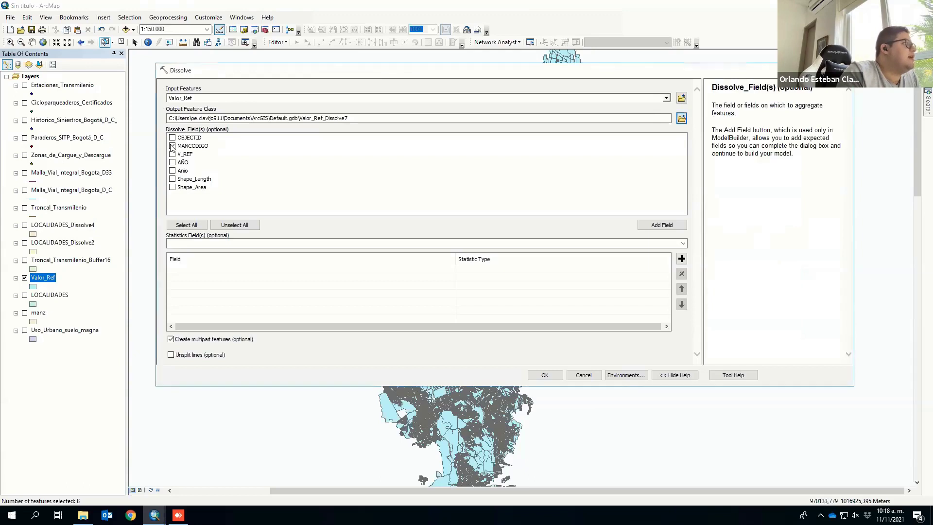
pyautogui.click(172, 146)
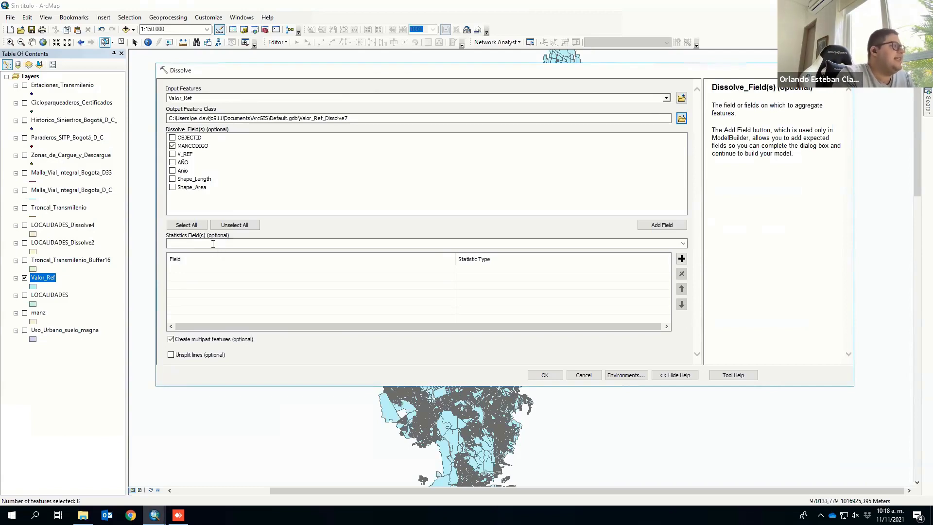
pyautogui.click(682, 243)
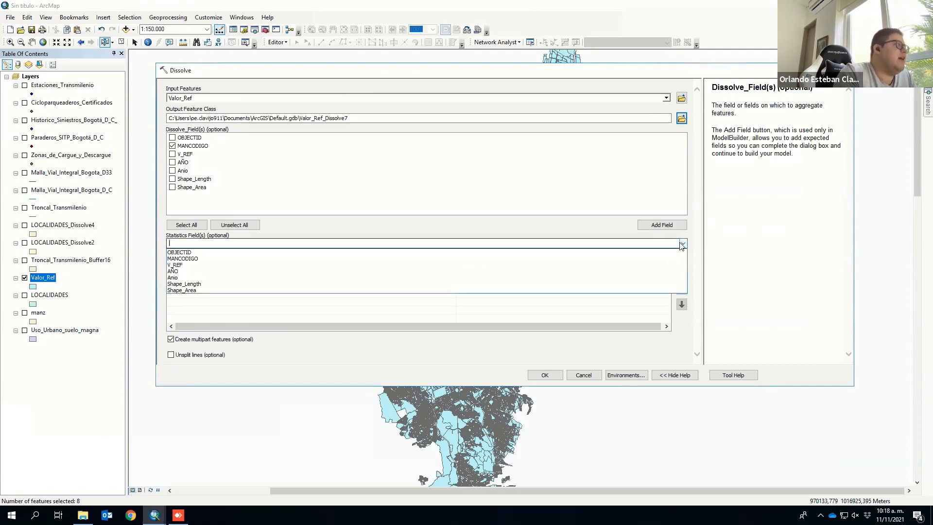
pyautogui.click(189, 265)
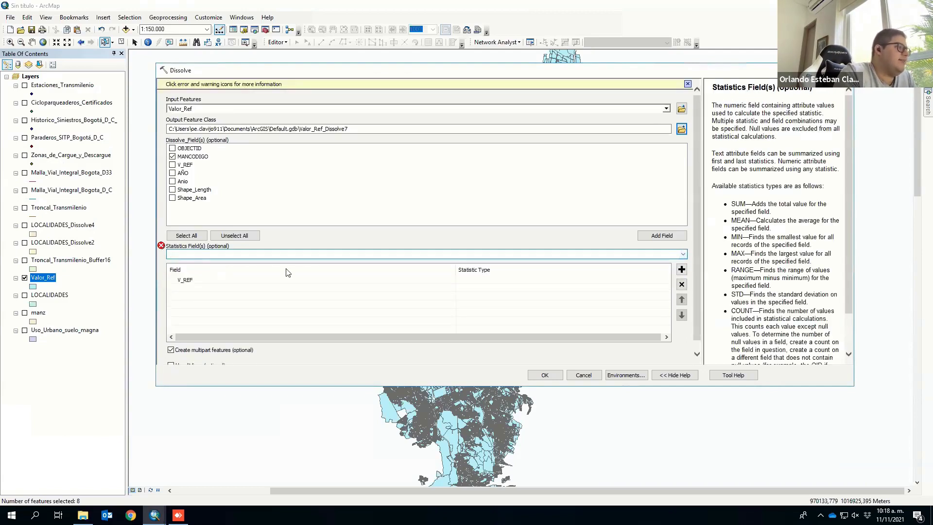
pyautogui.scroll(-1, 695, 227)
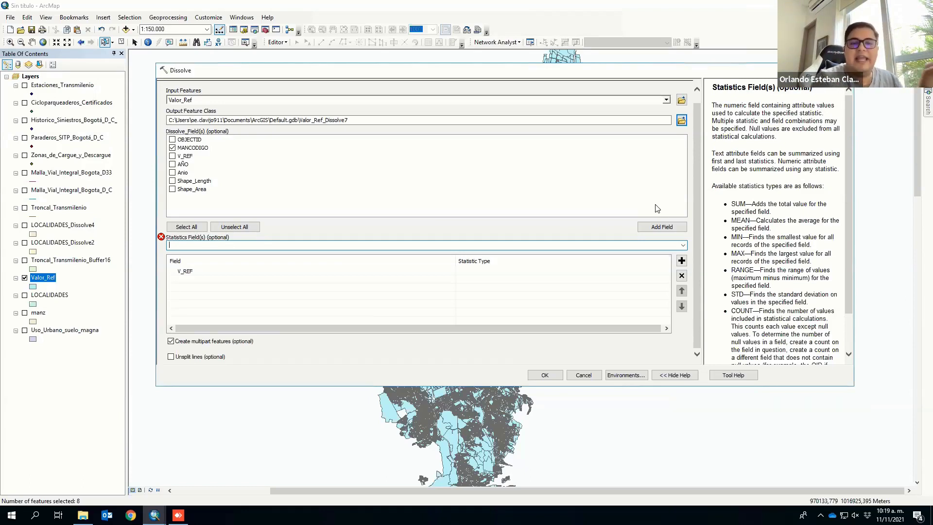
pyautogui.click(638, 271)
pyautogui.click(666, 272)
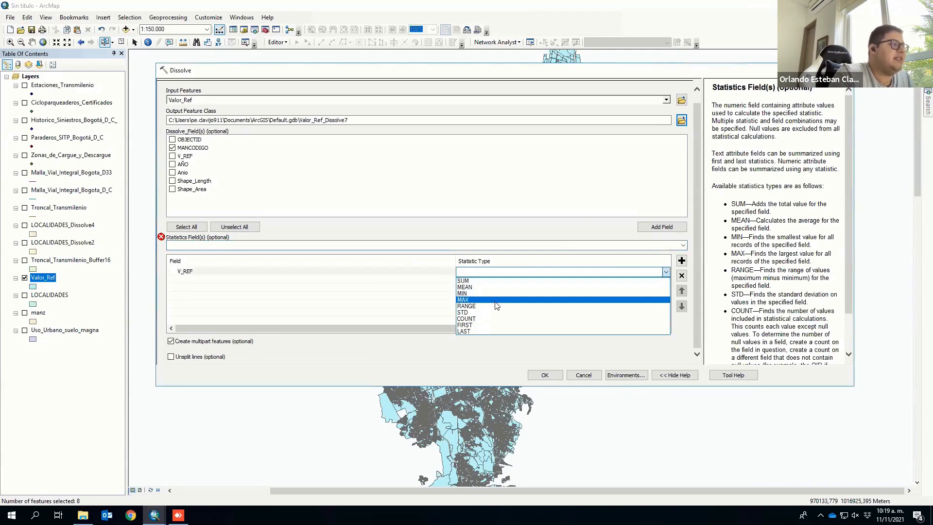
pyautogui.click(466, 287)
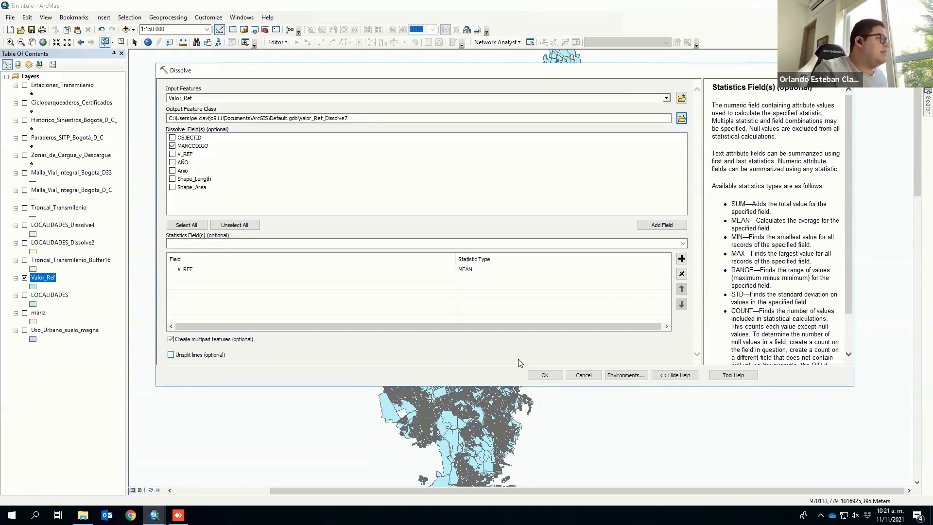
pyautogui.click(580, 378)
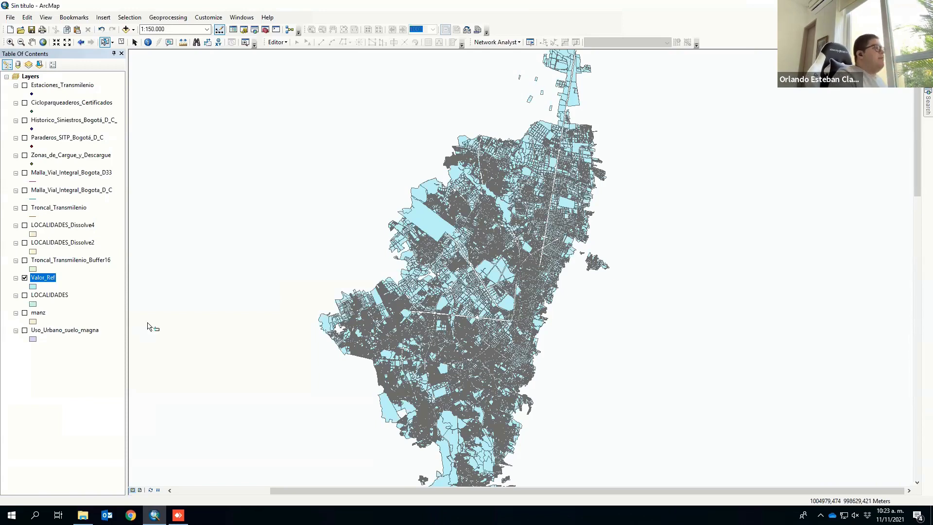
# - Hide Valor_Ref and show the LOCALIDADES and Estaciones_Transmilenio layers on the map
pyautogui.click(24, 278)
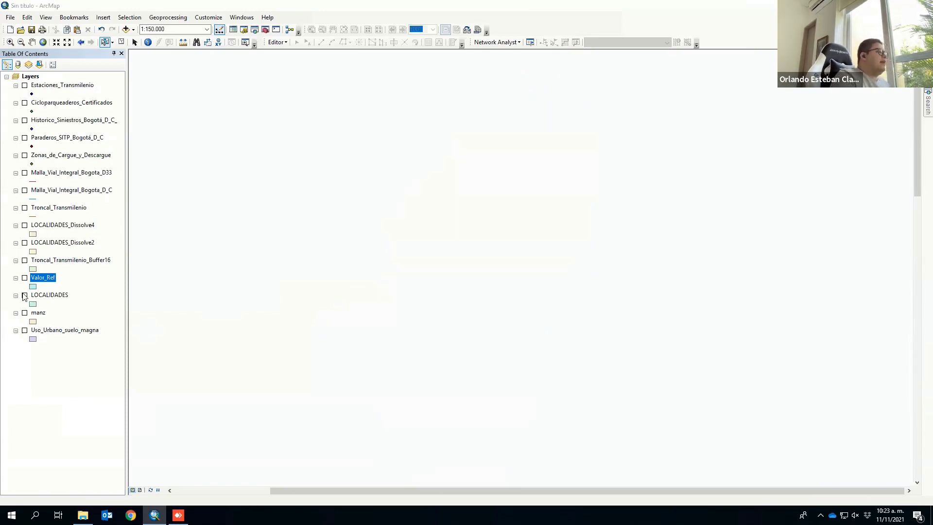
pyautogui.click(24, 295)
pyautogui.click(24, 86)
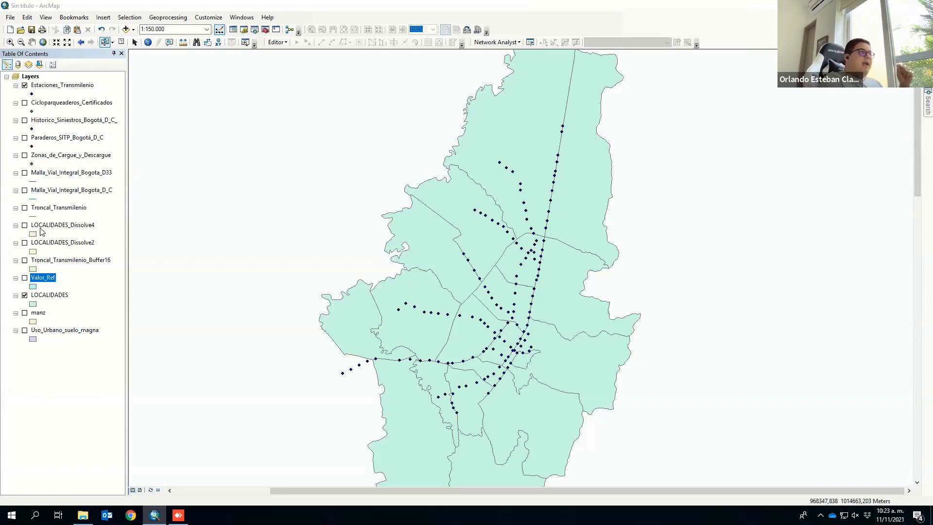
# - Join Estaciones_Transmilenio to LOCALIDADES by spatial location, giving each polygon a summary and count of the points inside it
pyautogui.click(61, 295)
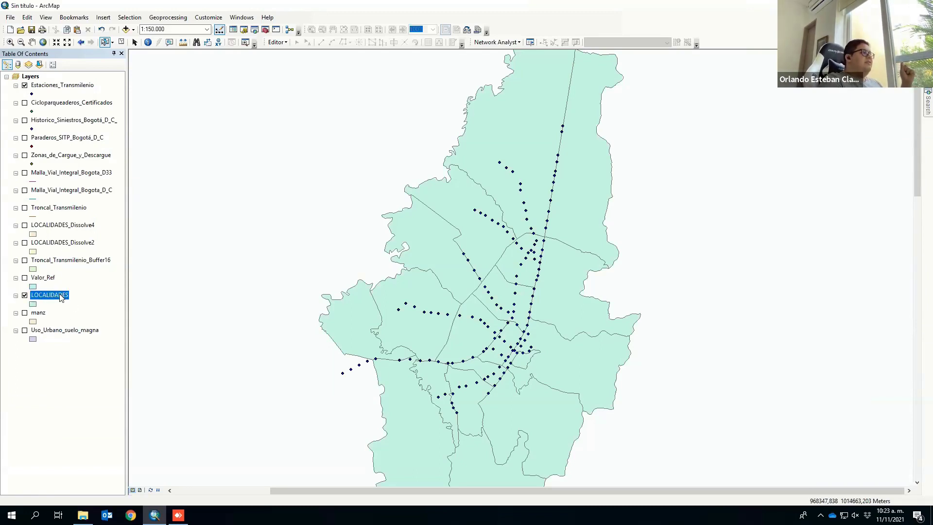
pyautogui.rightClick(62, 297)
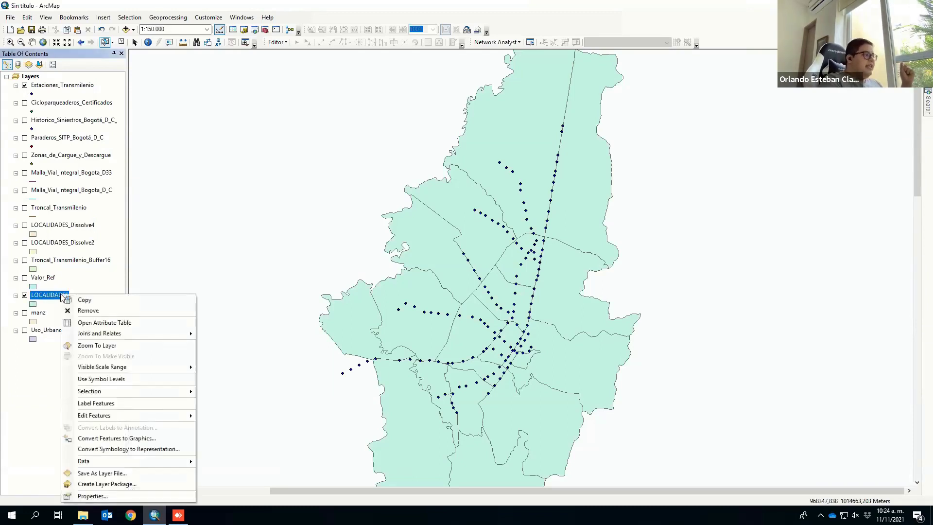
pyautogui.moveTo(117, 334)
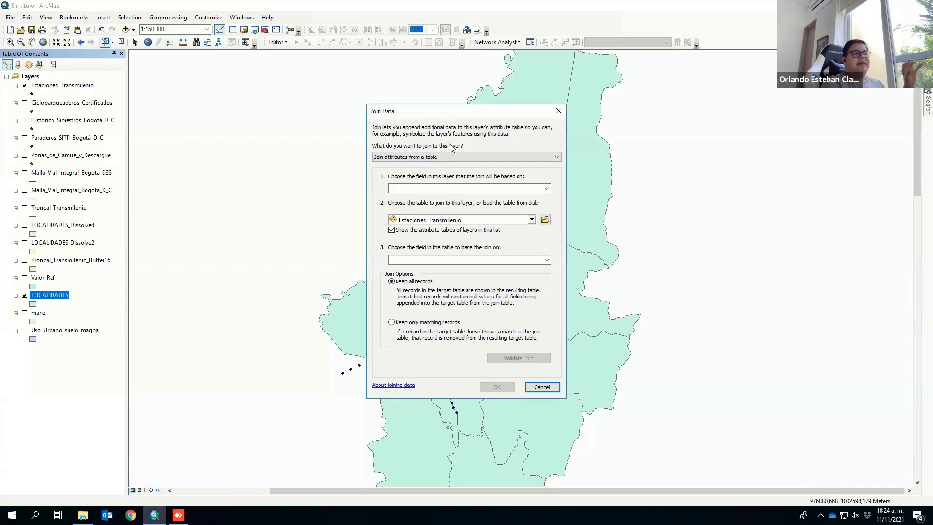
pyautogui.click(416, 160)
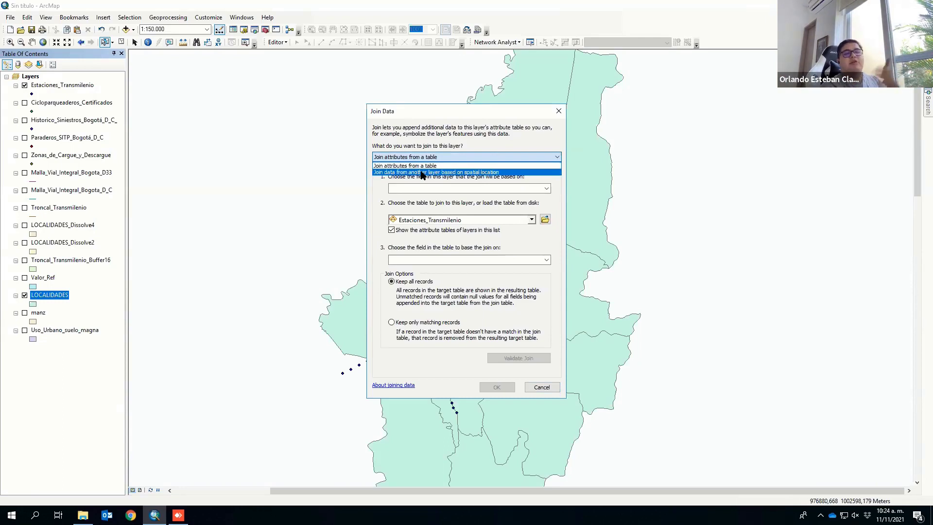
pyautogui.click(422, 172)
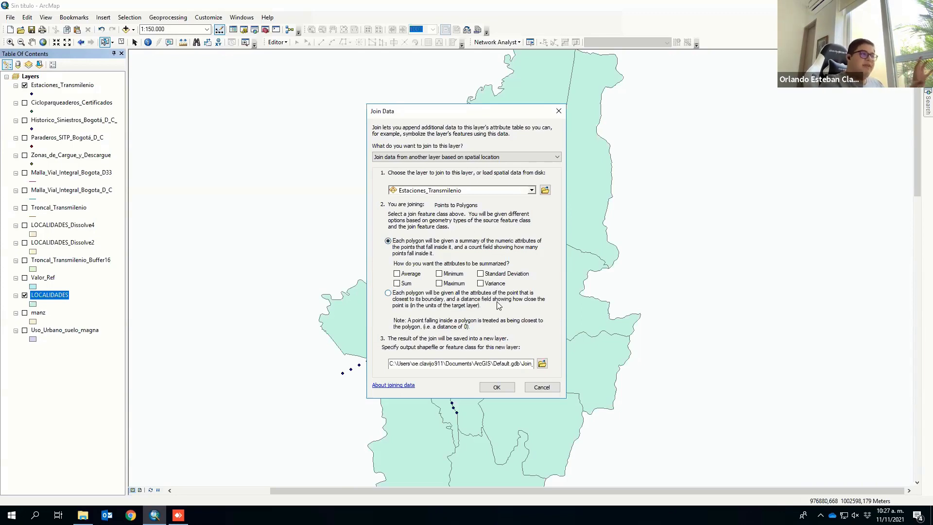
pyautogui.click(393, 241)
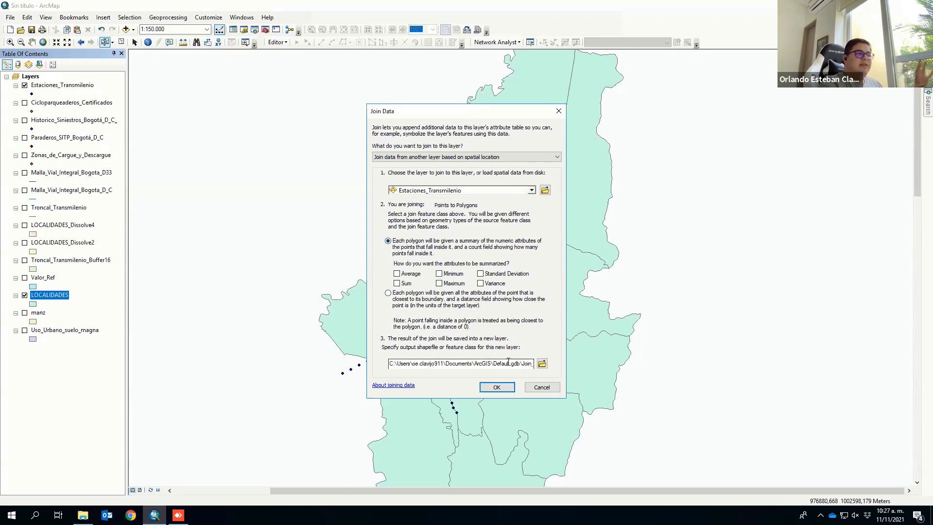
pyautogui.click(501, 388)
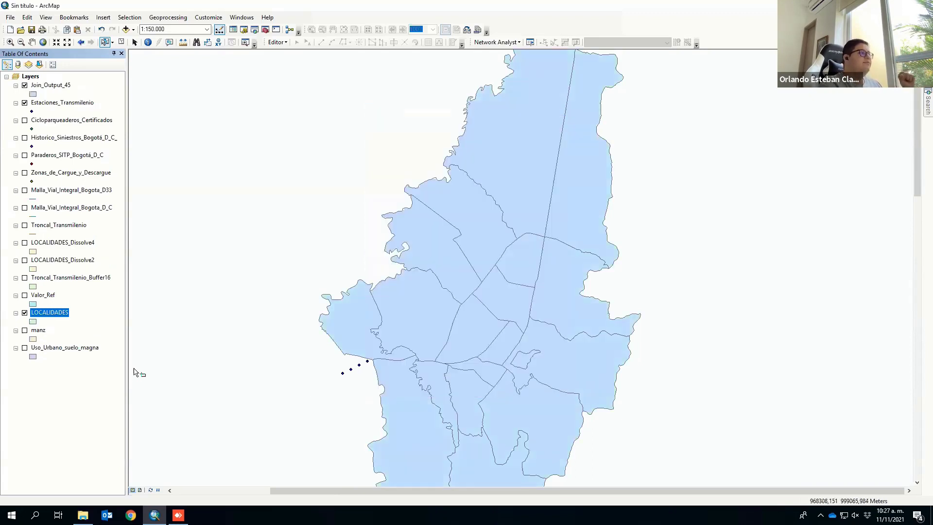
# - Open the attribute table of Join_Output_45 and sort its records by the Count field in descending order
pyautogui.click(58, 88)
pyautogui.rightClick(58, 88)
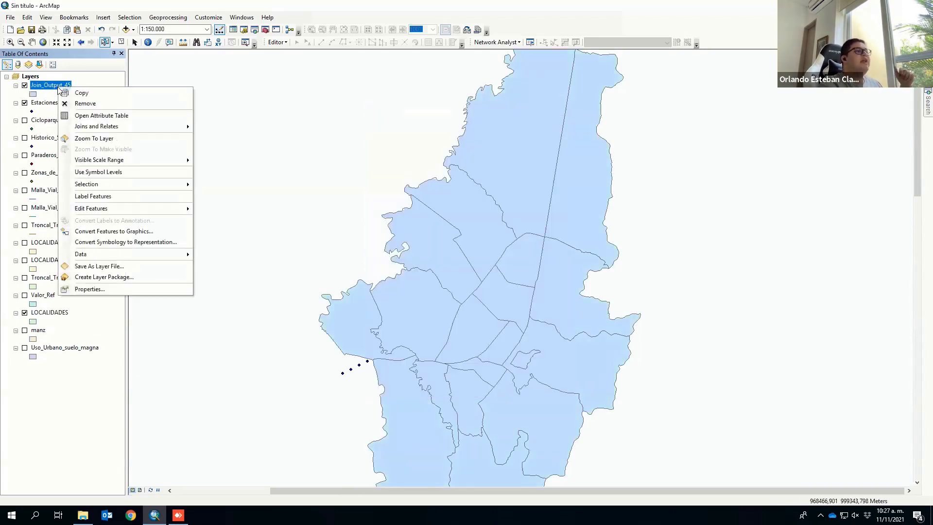
pyautogui.click(102, 115)
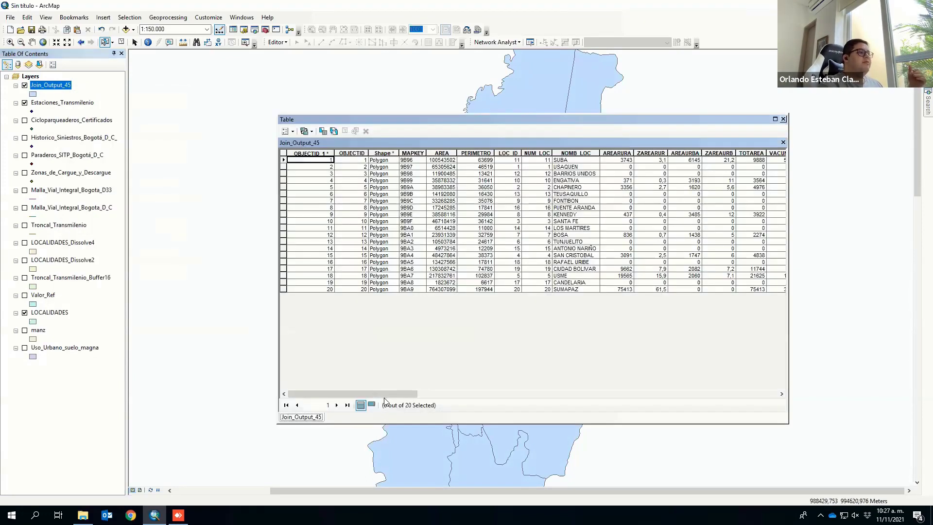
pyautogui.click(469, 395)
pyautogui.click(723, 394)
pyautogui.click(782, 394)
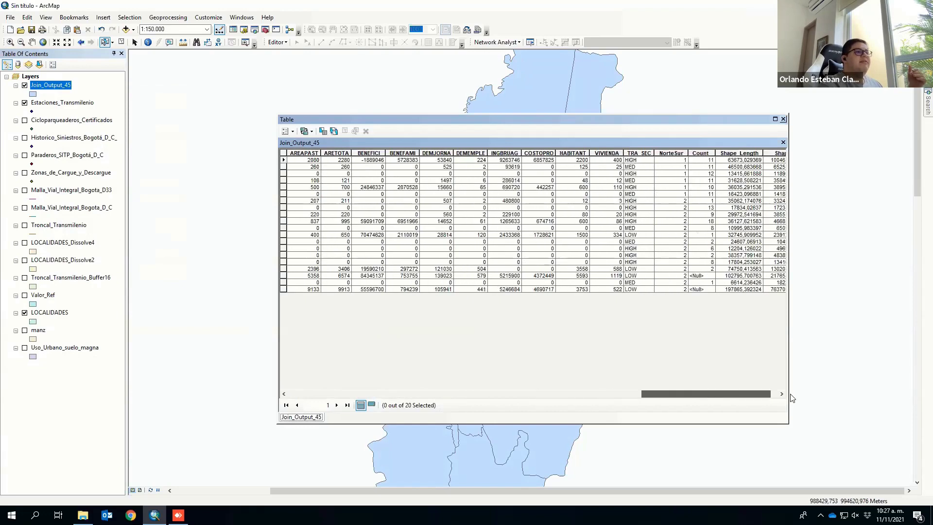
pyautogui.click(666, 153)
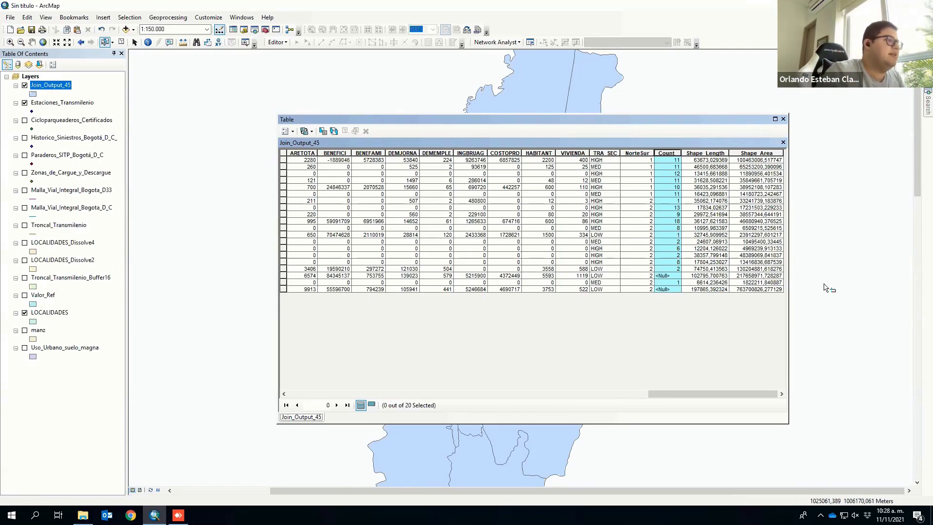
pyautogui.rightClick(661, 154)
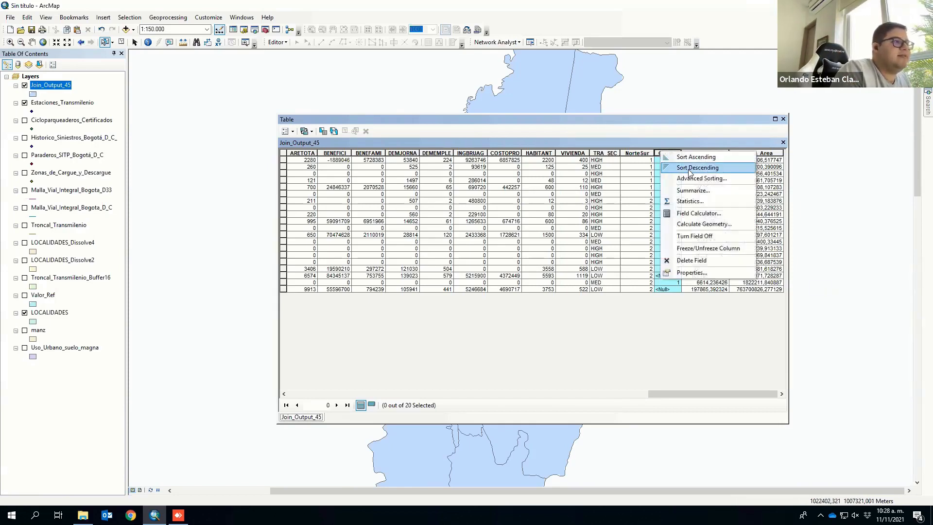
pyautogui.click(690, 170)
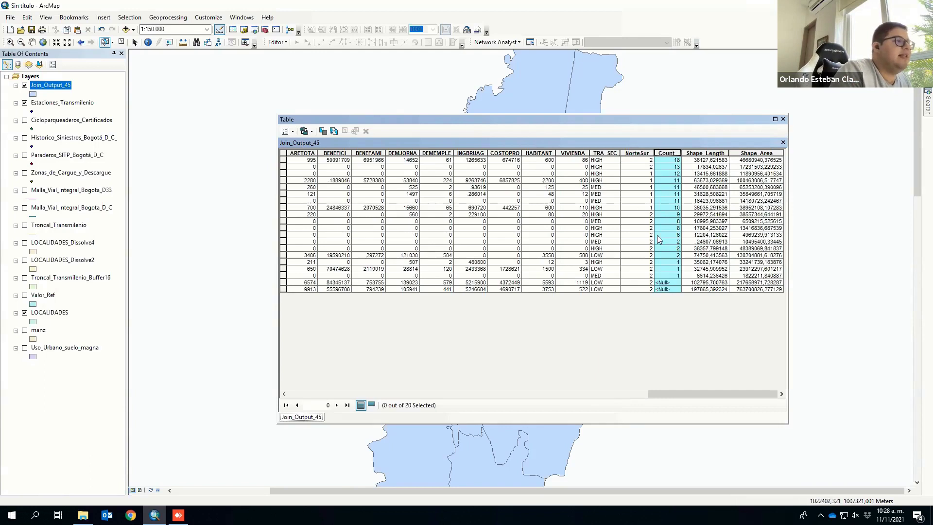
# - Check the locality names in the sorted table down to the SUMAPAZ record, and close the table
pyautogui.click(456, 395)
pyautogui.moveTo(456, 396); pyautogui.dragTo(302, 406)
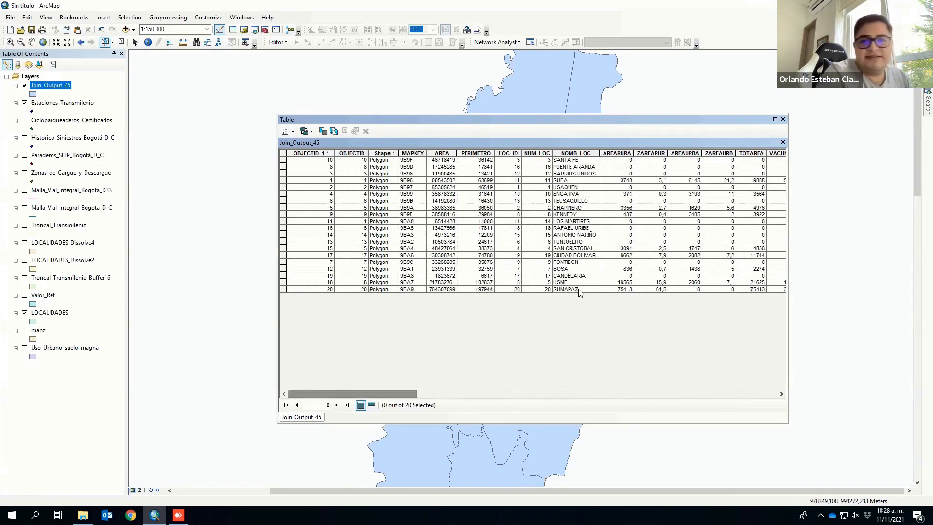
pyautogui.click(579, 291)
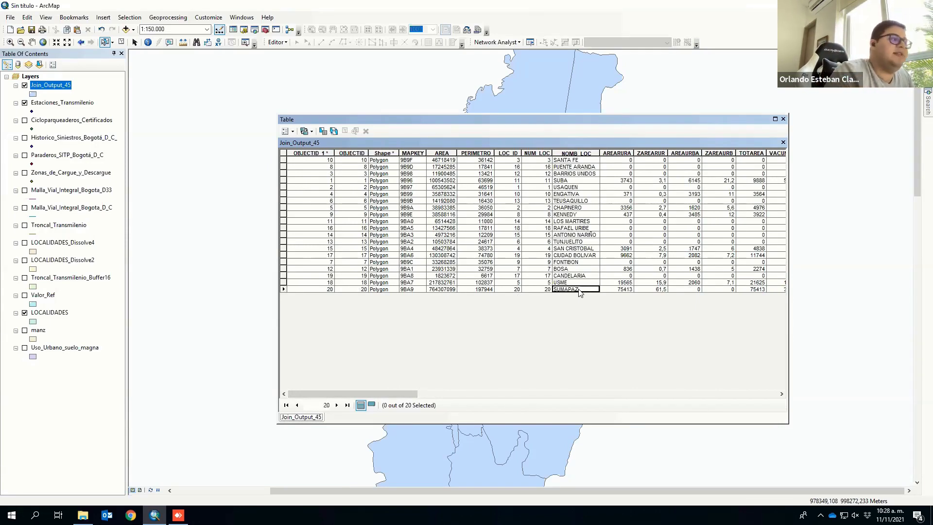
pyautogui.click(784, 119)
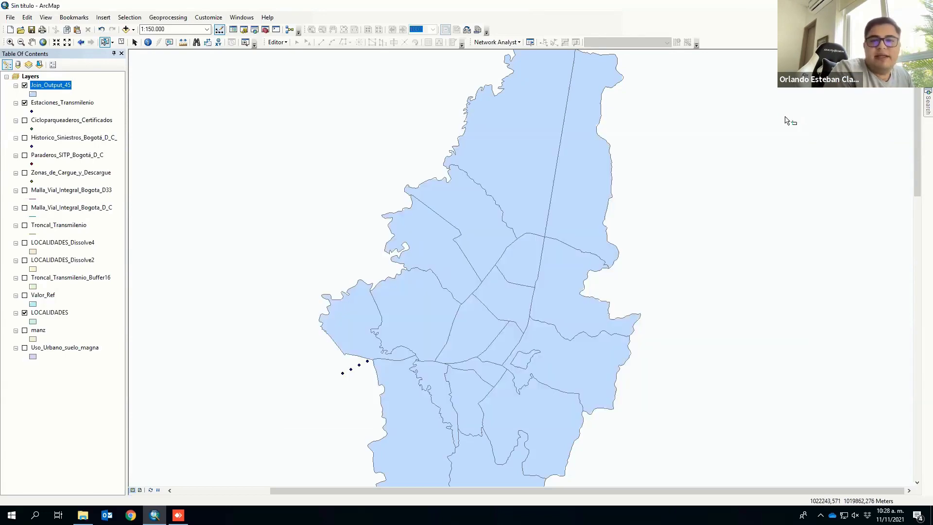
# - Set up a spatial join of Estaciones_Transmilenio to LOCALIDADES to review its options, and close it without running
pyautogui.click(63, 313)
pyautogui.rightClick(63, 313)
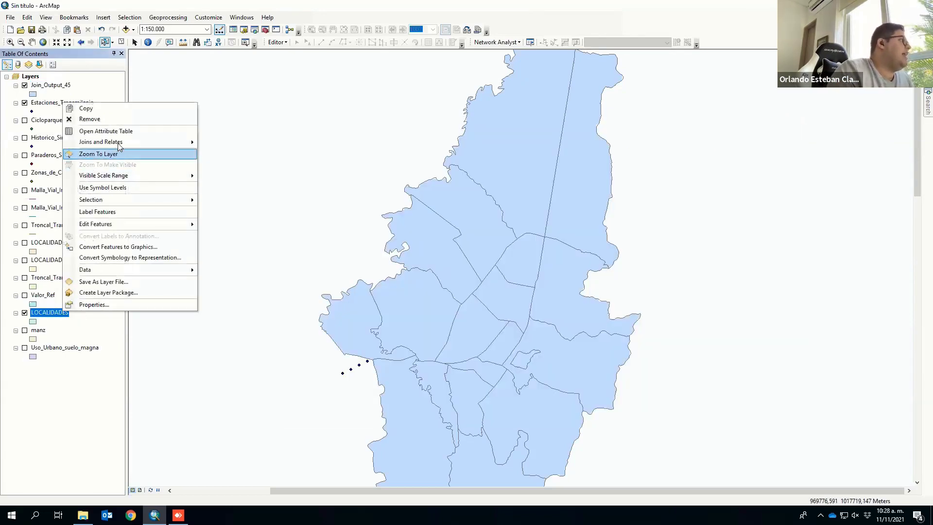
pyautogui.moveTo(119, 146)
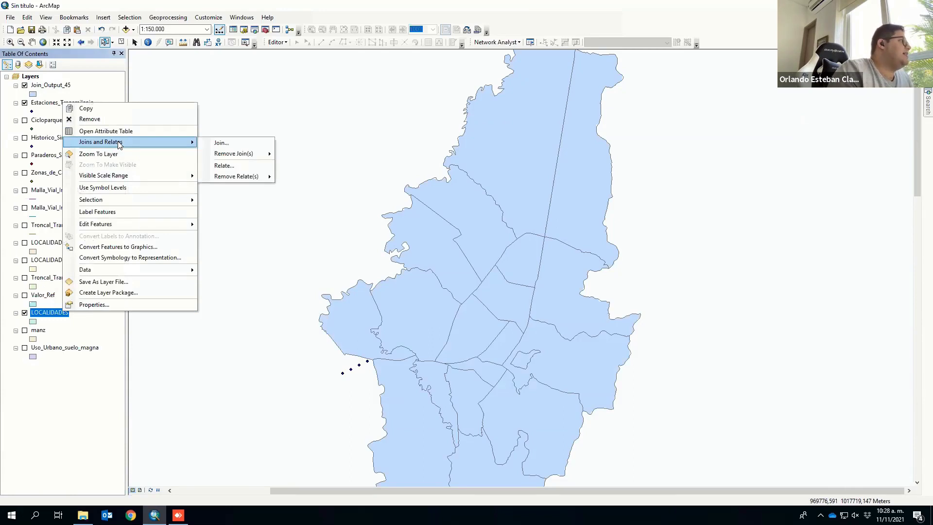
pyautogui.click(221, 143)
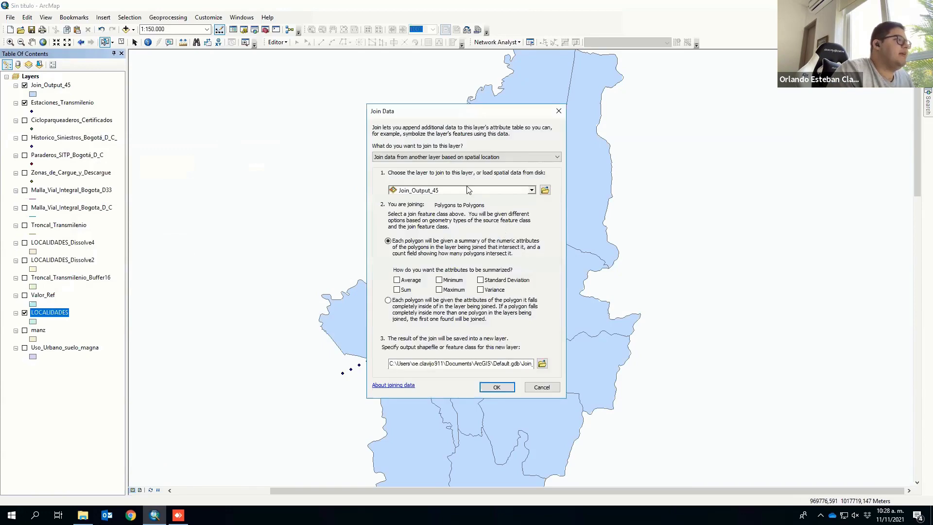
pyautogui.click(468, 190)
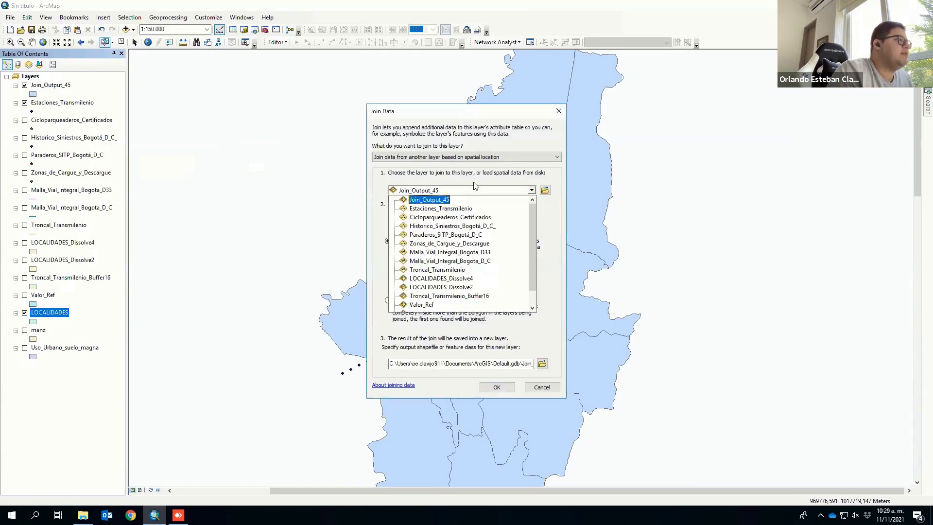
pyautogui.click(387, 160)
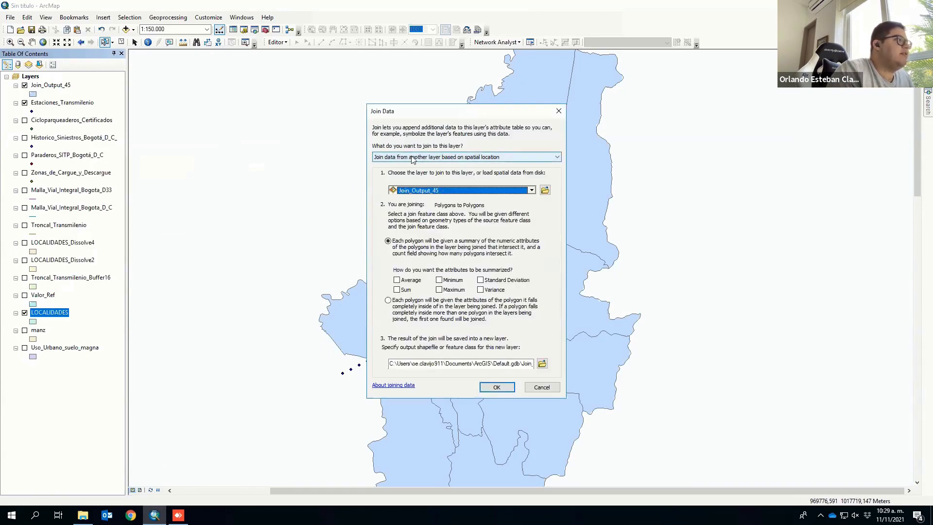
pyautogui.click(479, 157)
pyautogui.click(479, 157)
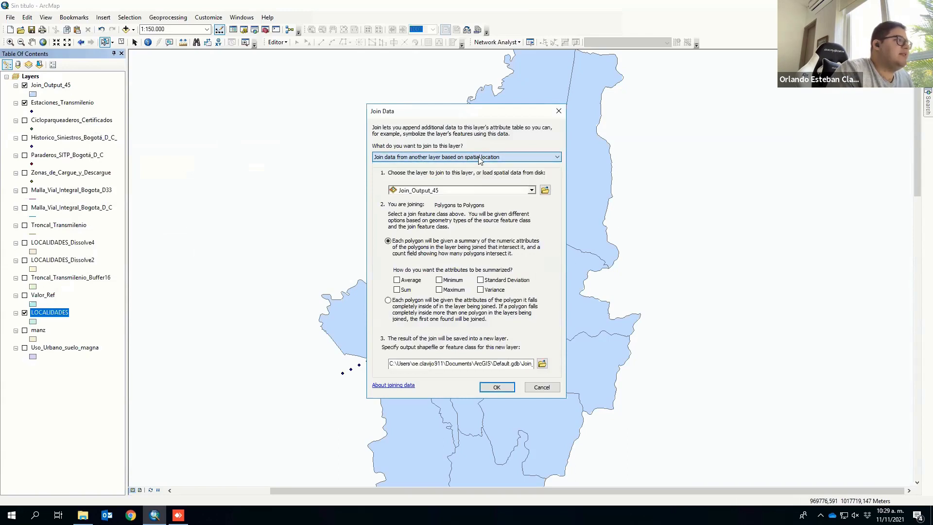
pyautogui.click(472, 190)
pyautogui.click(463, 208)
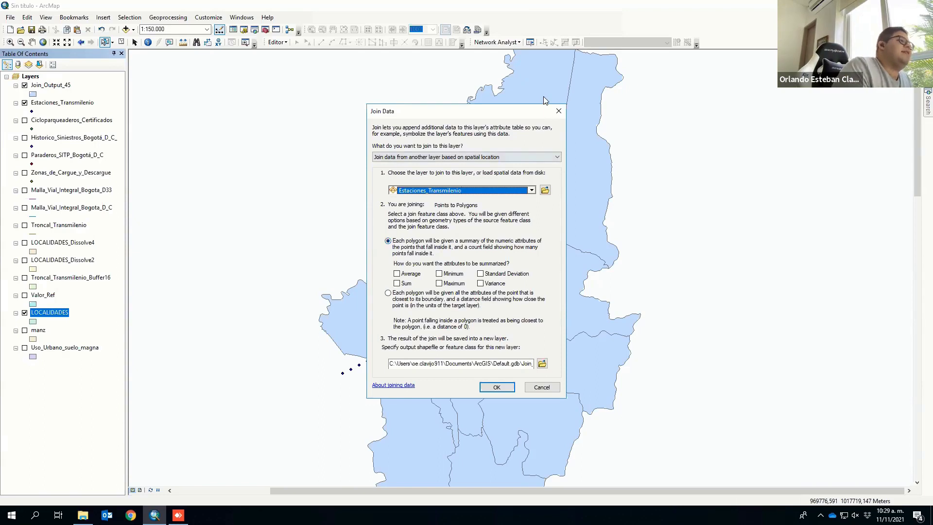
pyautogui.click(559, 111)
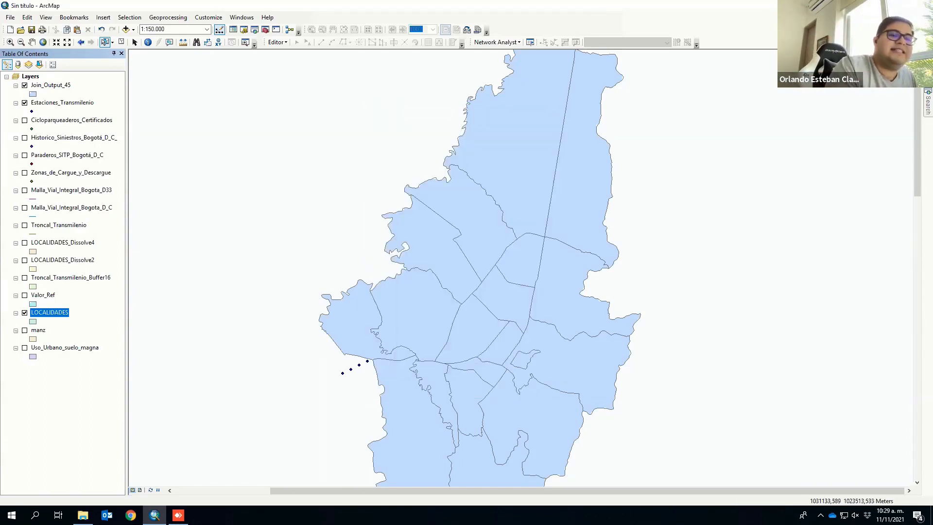
pyautogui.click(928, 71)
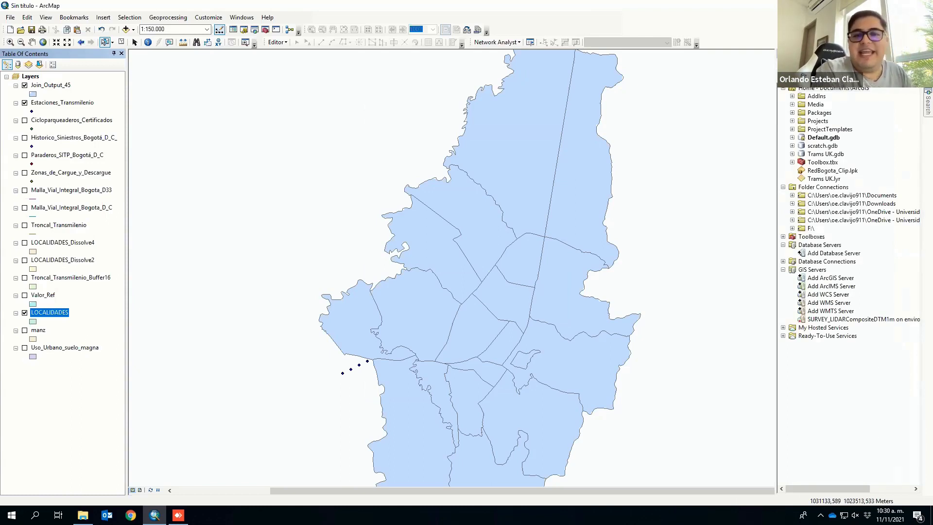
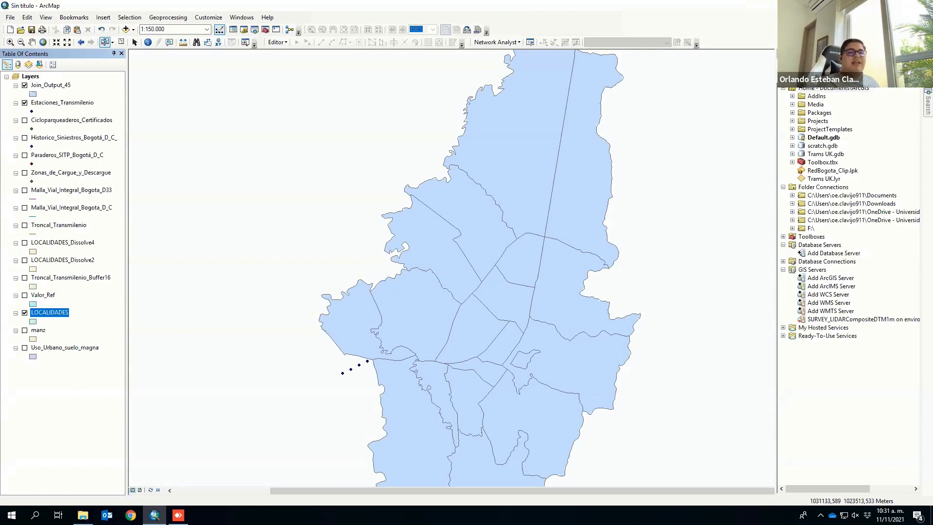
# - Join Cicloparqueaderos_Certificados to LOCALIDADES by spatial location, giving each polygon a summary and count of the points inside it
pyautogui.rightClick(63, 313)
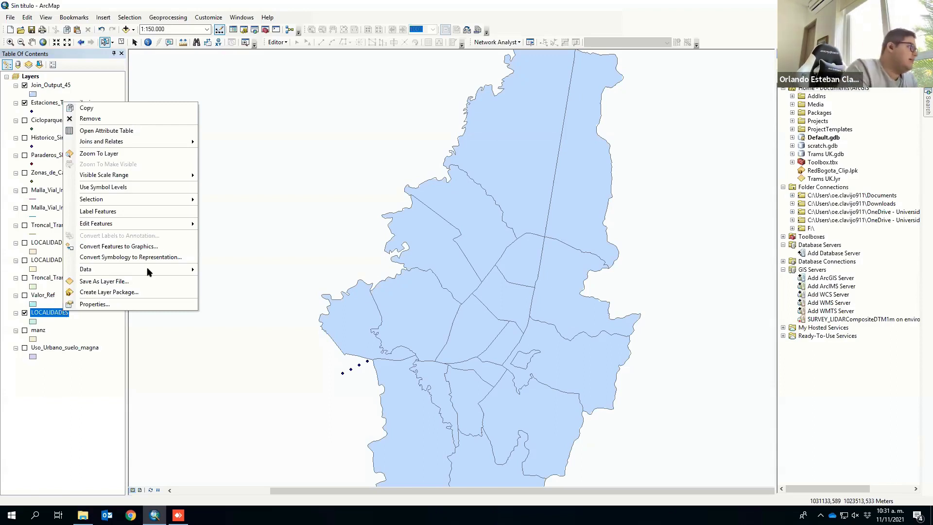
pyautogui.moveTo(141, 138)
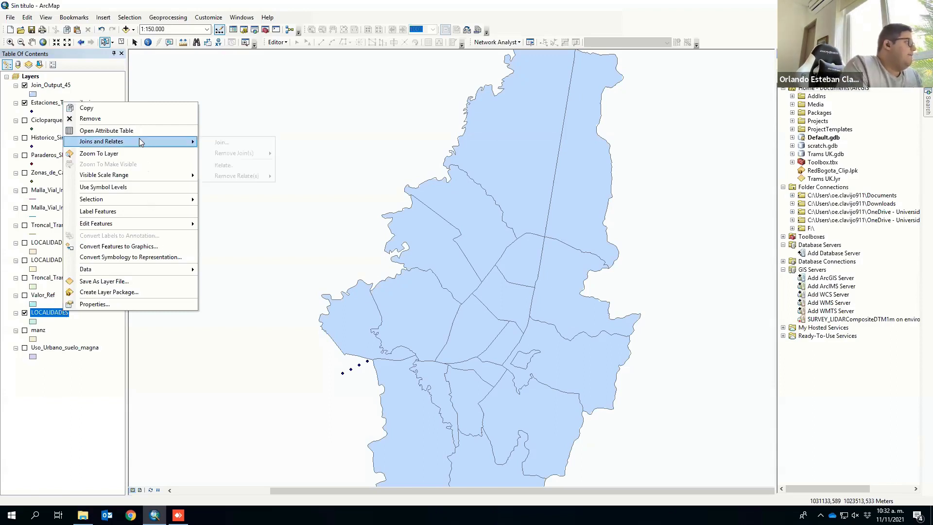
pyautogui.click(221, 143)
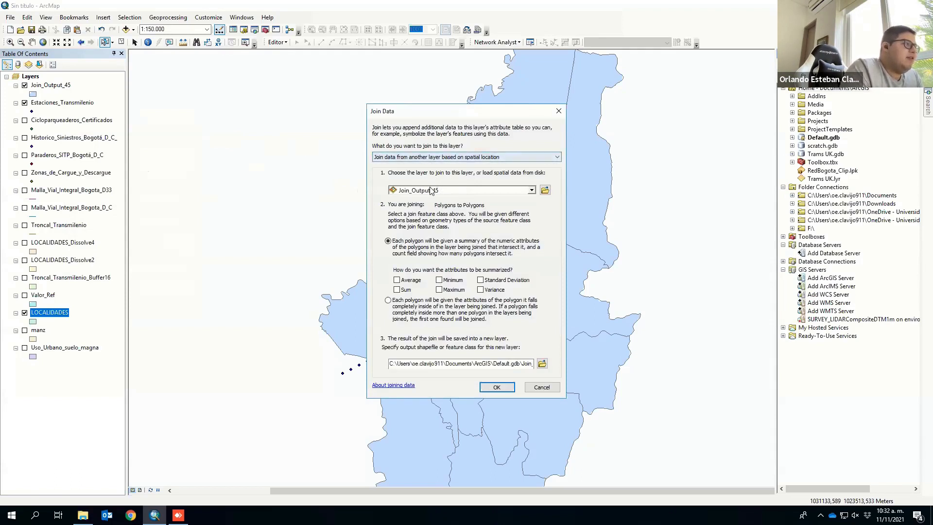
pyautogui.click(433, 190)
pyautogui.click(445, 217)
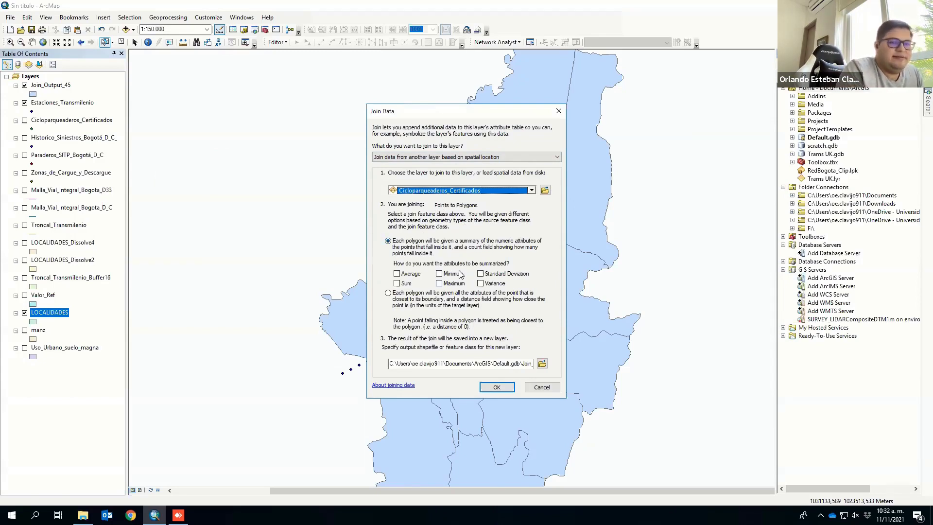
pyautogui.click(497, 387)
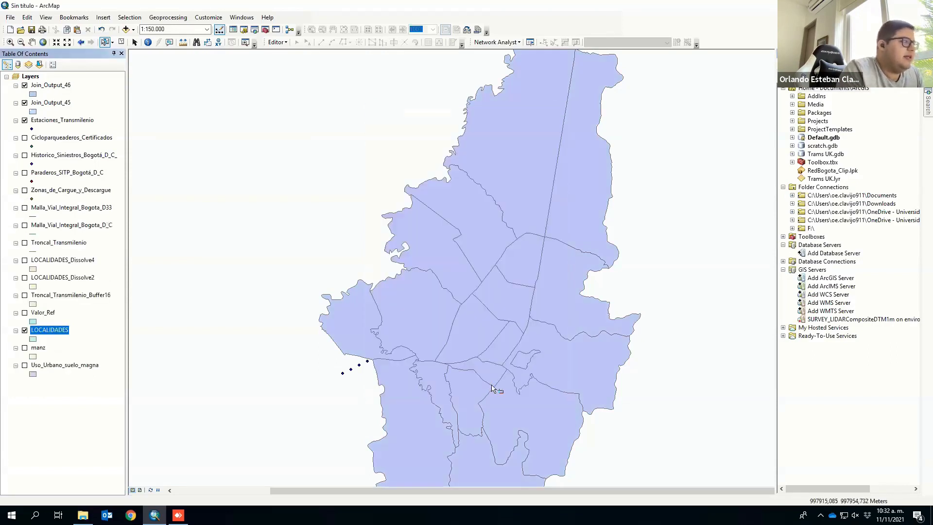
# - Open the attribute table of Join_Output_46 and sort its records by the Count field in descending order
pyautogui.rightClick(55, 87)
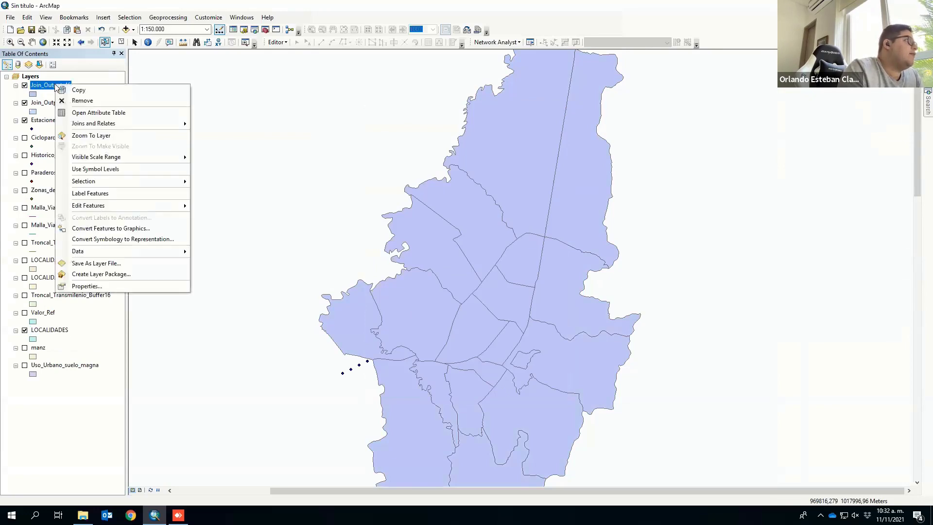
pyautogui.click(146, 108)
pyautogui.moveTo(363, 391); pyautogui.dragTo(767, 398)
pyautogui.click(766, 395)
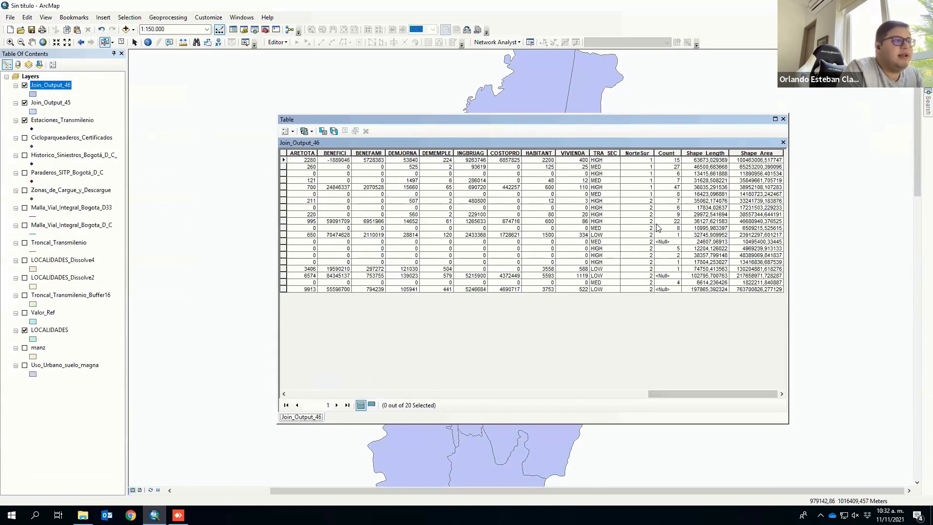
pyautogui.click(666, 153)
pyautogui.rightClick(666, 156)
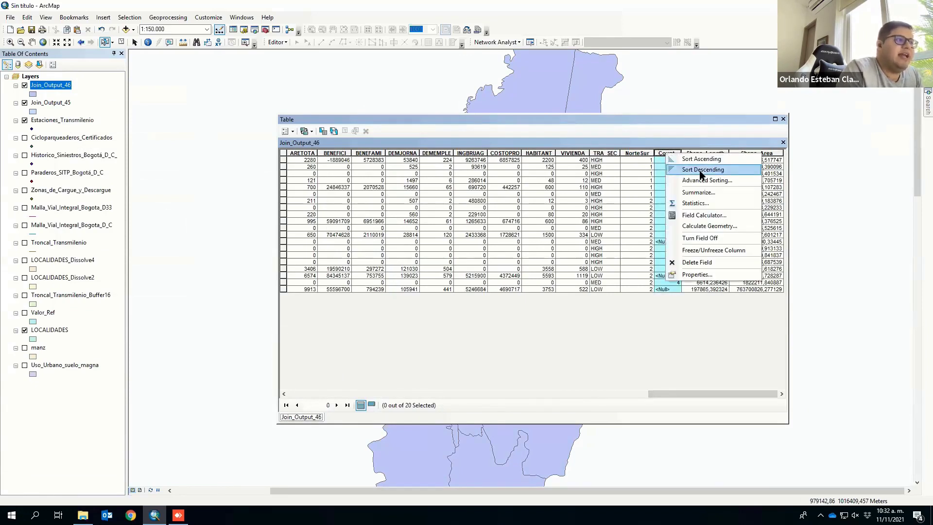
pyautogui.click(683, 172)
# - Select the record with the highest Count, check its locality name, and select the USAQUEN record instead
pyautogui.click(663, 160)
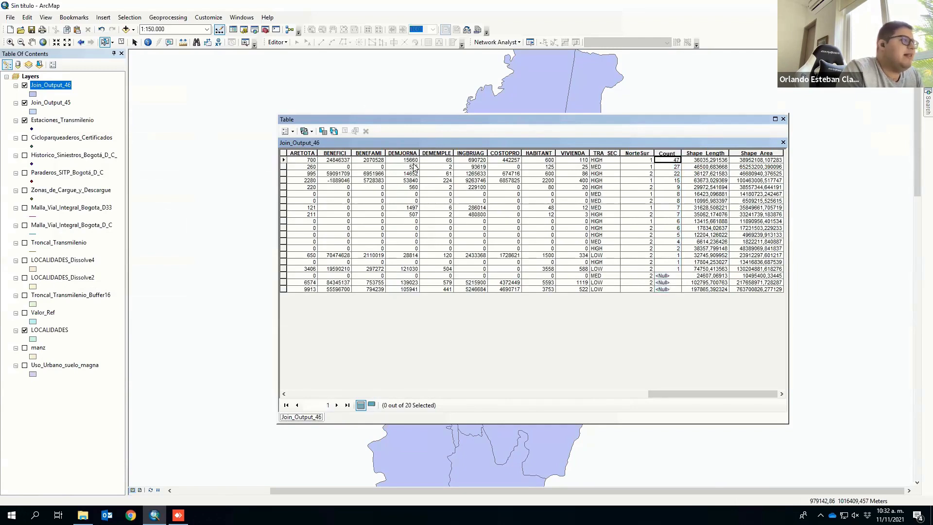
pyautogui.click(284, 160)
pyautogui.moveTo(670, 392); pyautogui.dragTo(311, 392)
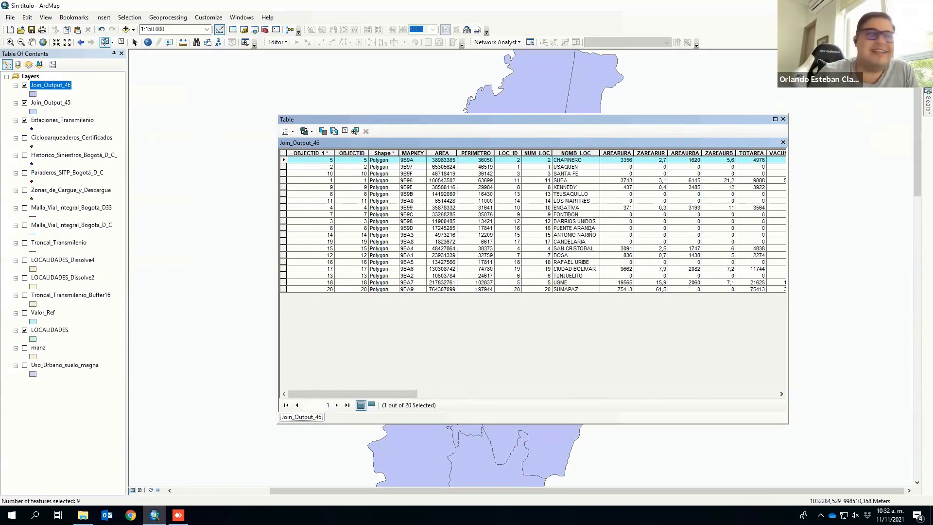
pyautogui.click(285, 167)
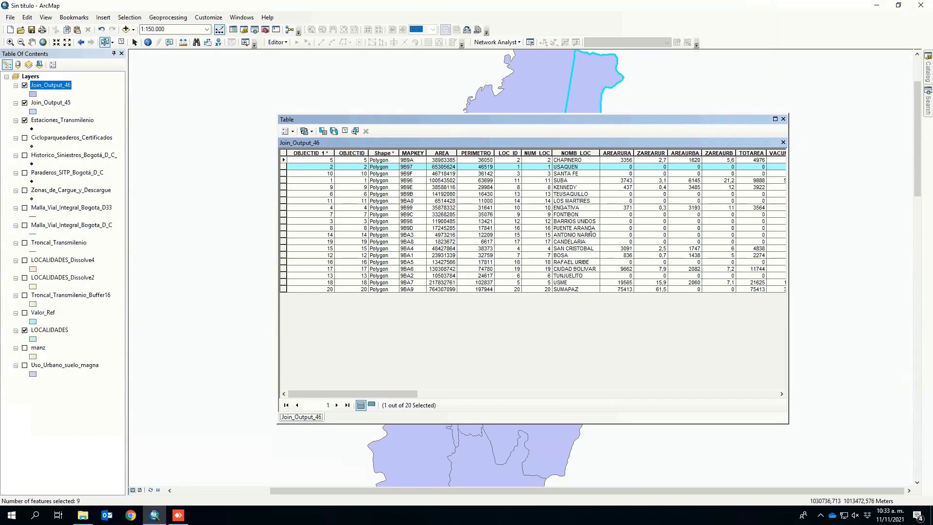
# - Sort the Join_Output_46 table by Count in ascending order, and return it to descending order
pyautogui.moveTo(357, 393); pyautogui.dragTo(739, 394)
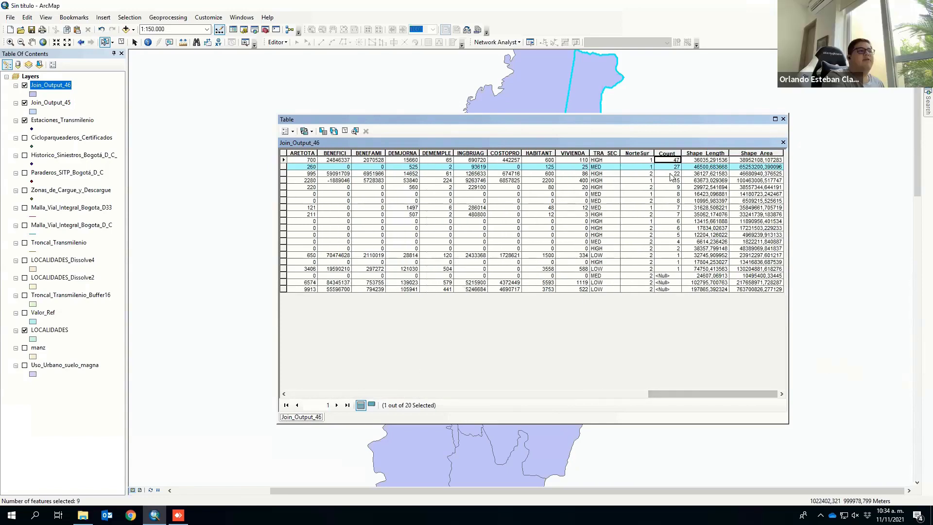
pyautogui.rightClick(673, 154)
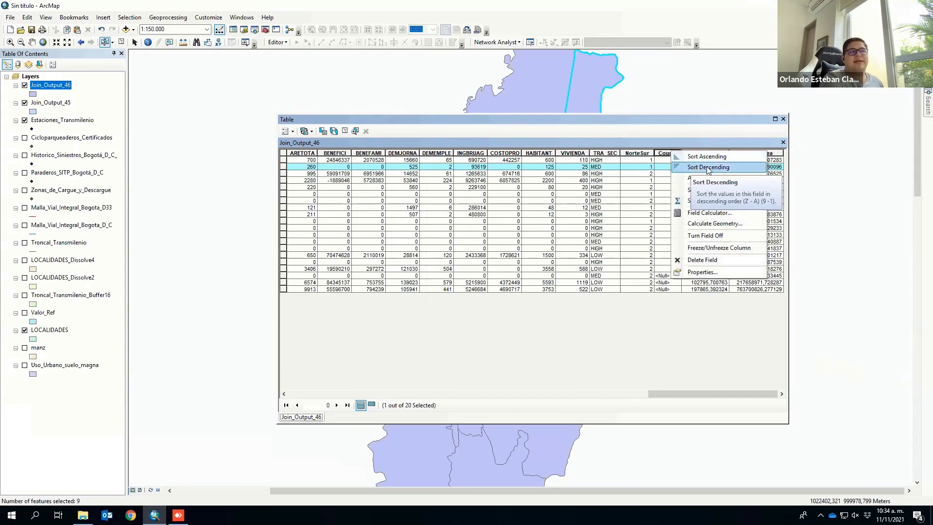
pyautogui.click(699, 168)
pyautogui.rightClick(672, 154)
pyautogui.click(681, 160)
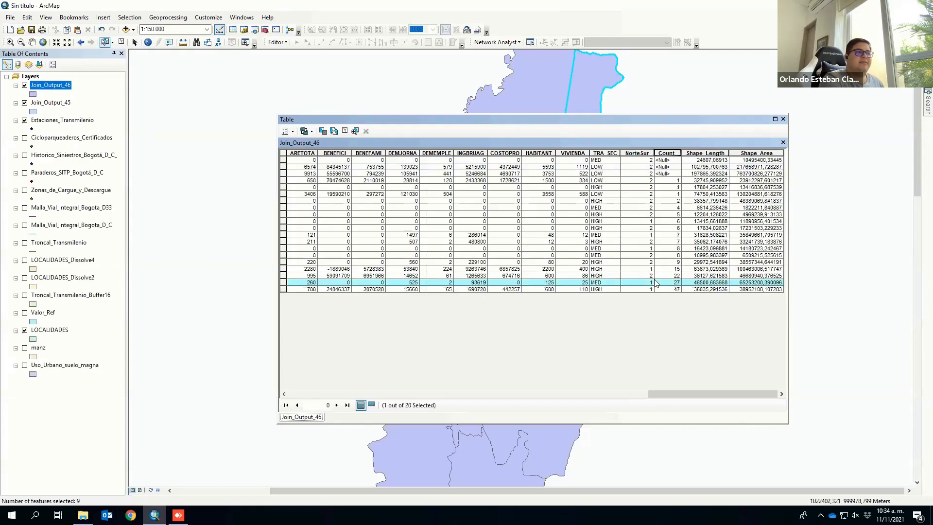
pyautogui.moveTo(693, 395); pyautogui.dragTo(758, 406)
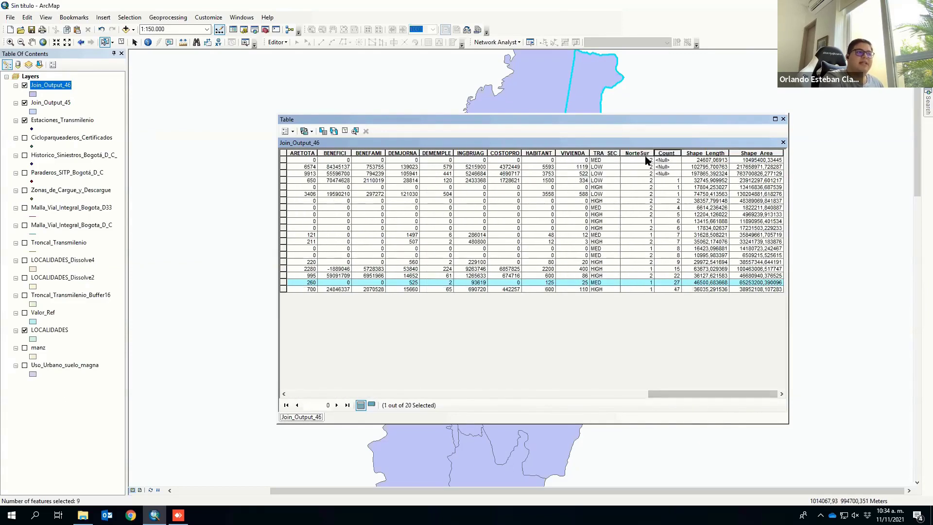
pyautogui.rightClick(669, 155)
pyautogui.click(706, 172)
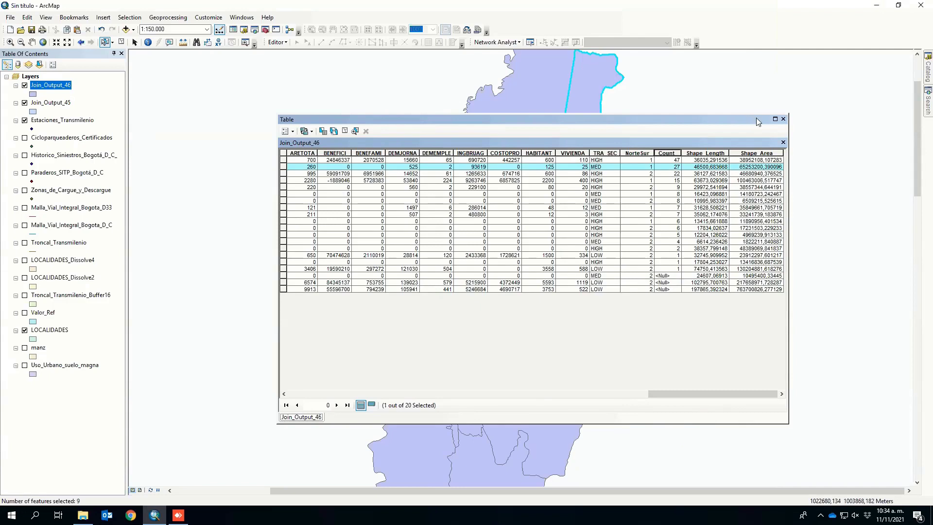
# - Close the Join_Output_46 attribute table and clear the selected features on the map
pyautogui.click(783, 119)
pyautogui.click(121, 42)
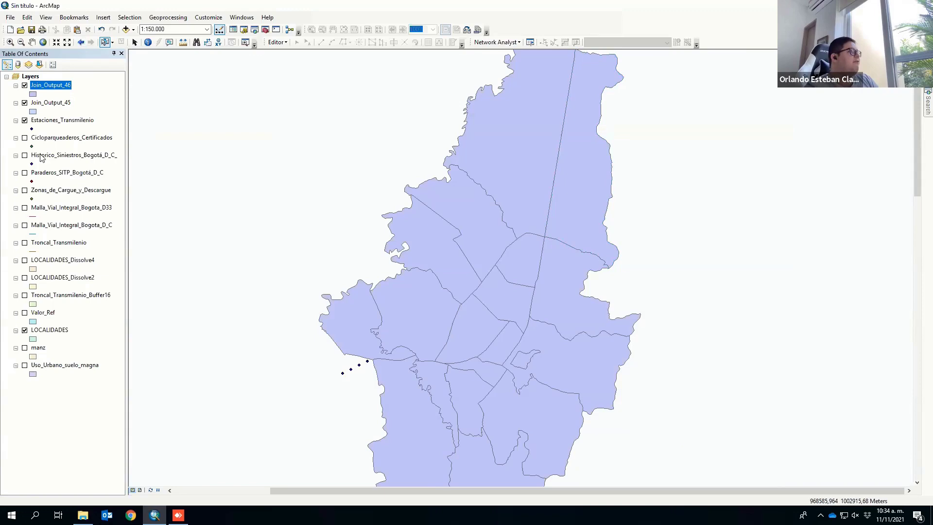
# - Join LOCALIDADES to Estaciones_Transmilenio by spatial location, giving each station the attributes of the polygon it falls inside
pyautogui.rightClick(46, 121)
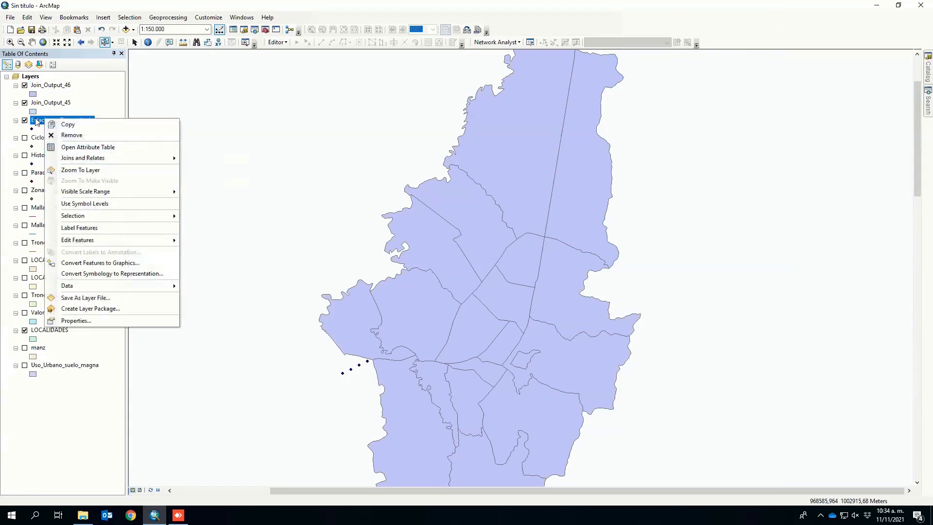
pyautogui.click(39, 118)
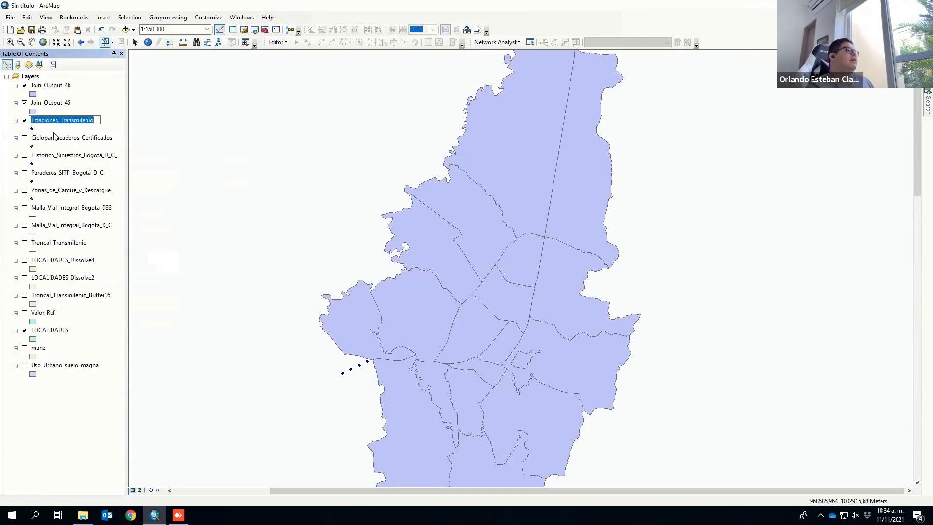
pyautogui.rightClick(52, 122)
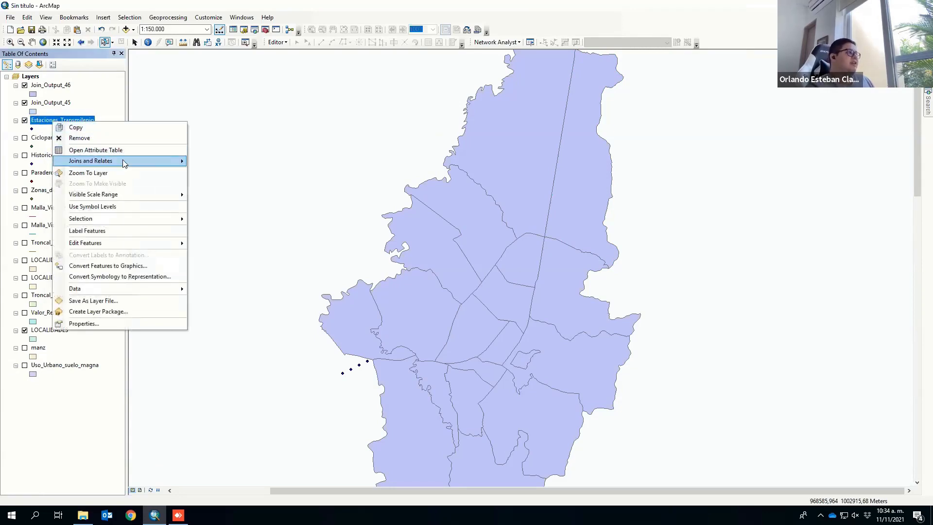
pyautogui.click(224, 159)
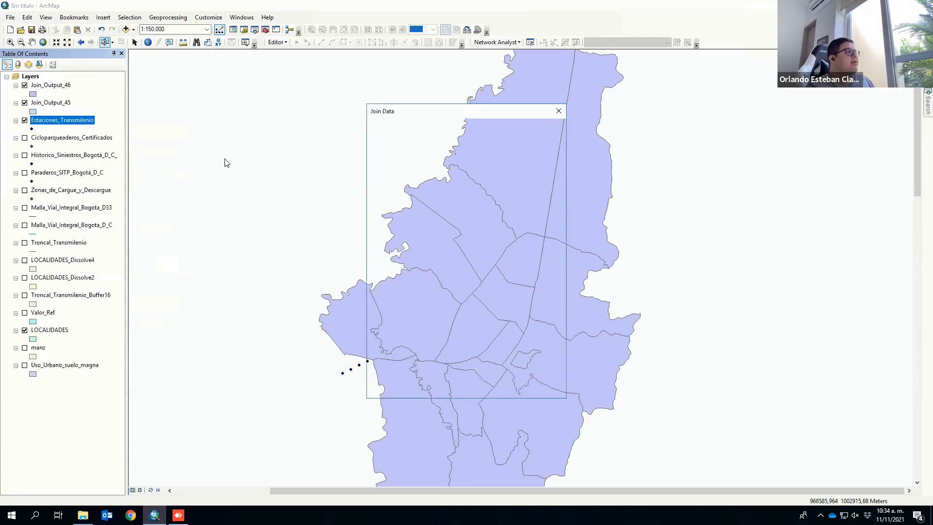
pyautogui.click(489, 191)
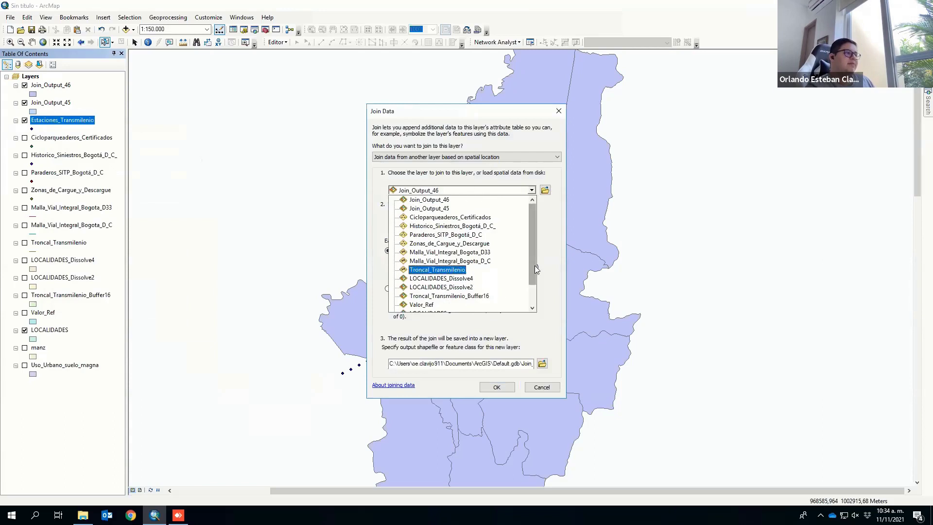
pyautogui.scroll(-2, 535, 265)
pyautogui.click(434, 288)
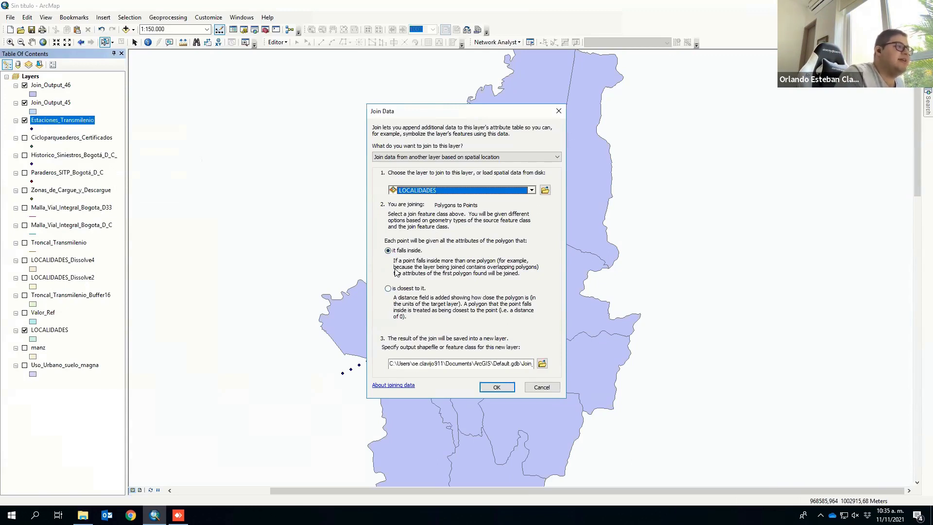
pyautogui.click(496, 388)
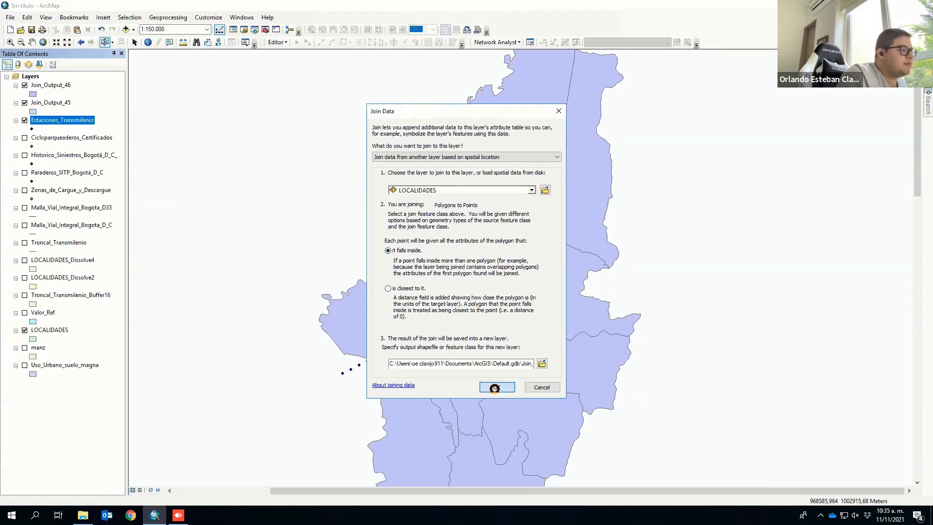
# - Open the attribute table of Join_Output_47, examine the locality attributes joined to each station, and close it
pyautogui.rightClick(37, 140)
pyautogui.rightClick(36, 84)
pyautogui.click(90, 113)
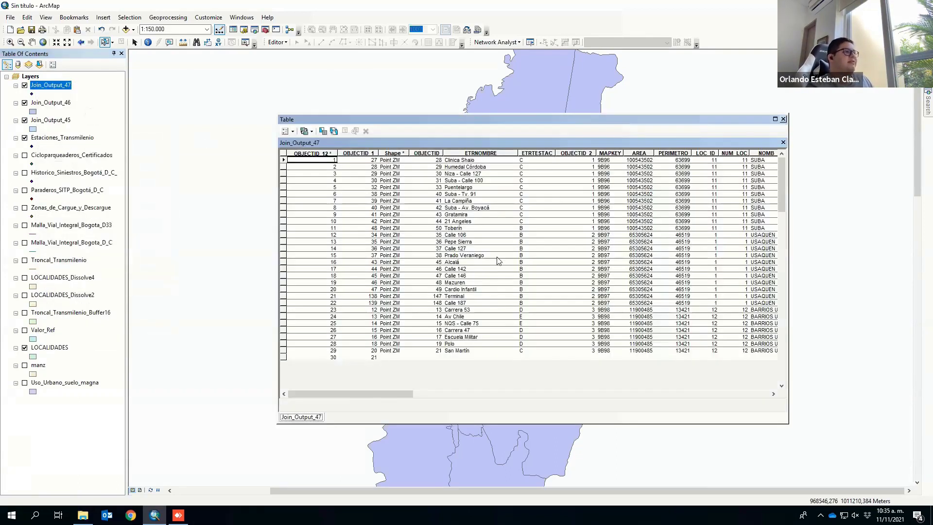
pyautogui.moveTo(397, 394); pyautogui.dragTo(354, 371)
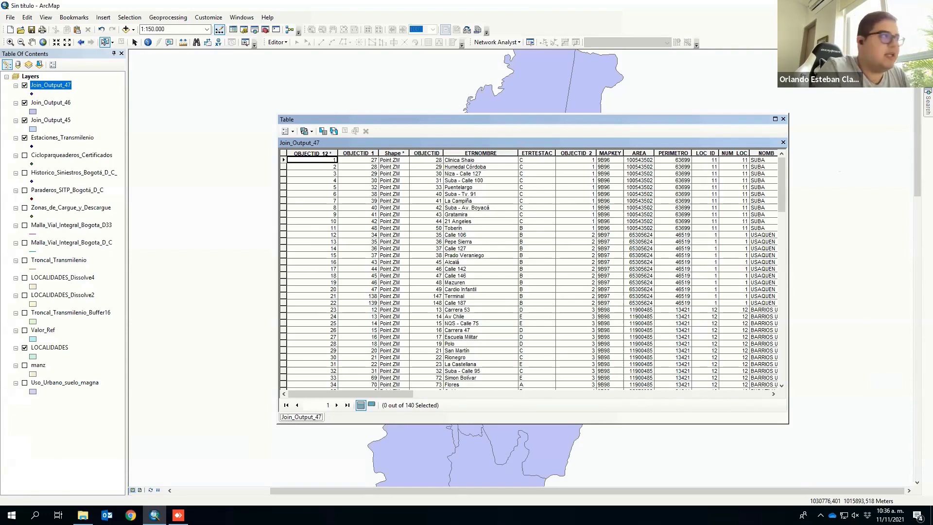
pyautogui.click(783, 119)
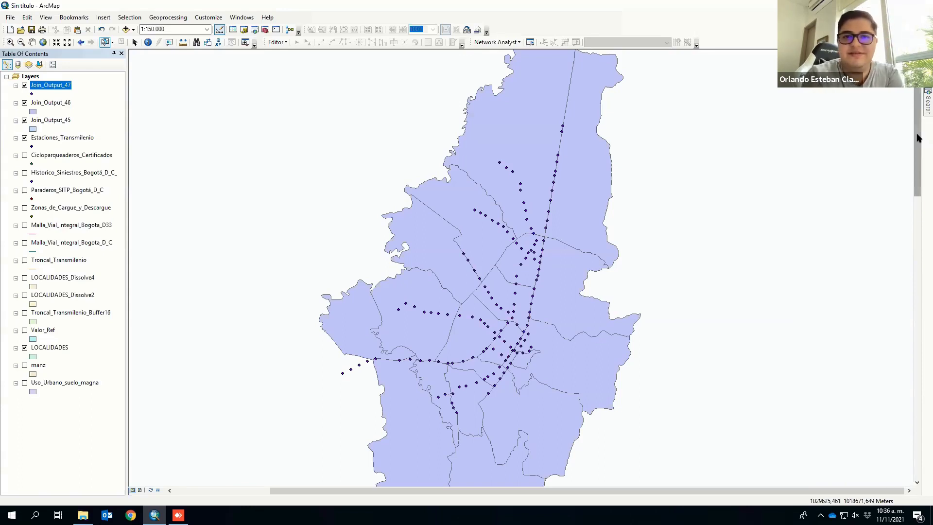
# - Examine the accident, LOCALIDAD, date and CIV fields in the attribute table of Historico_Siniestros_Bogotá_D_C_, and close the table
pyautogui.click(74, 173)
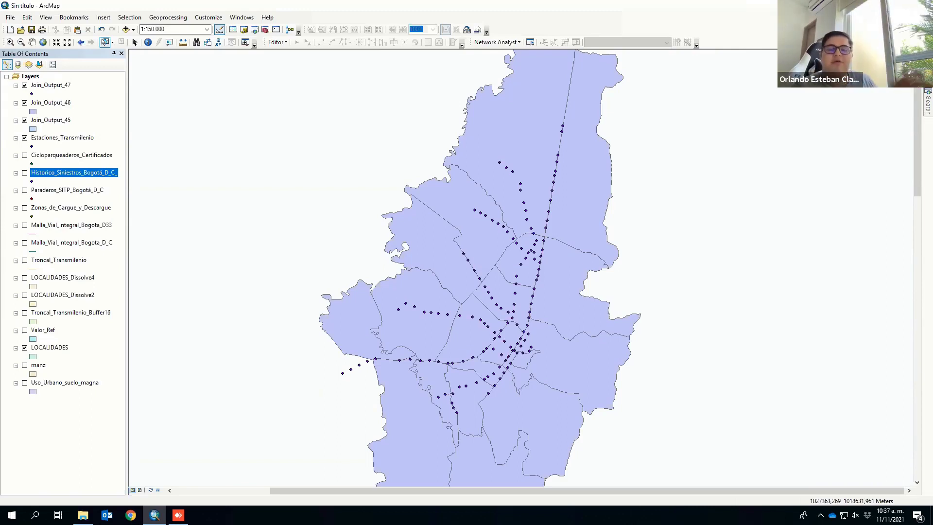
pyautogui.rightClick(65, 173)
pyautogui.click(129, 202)
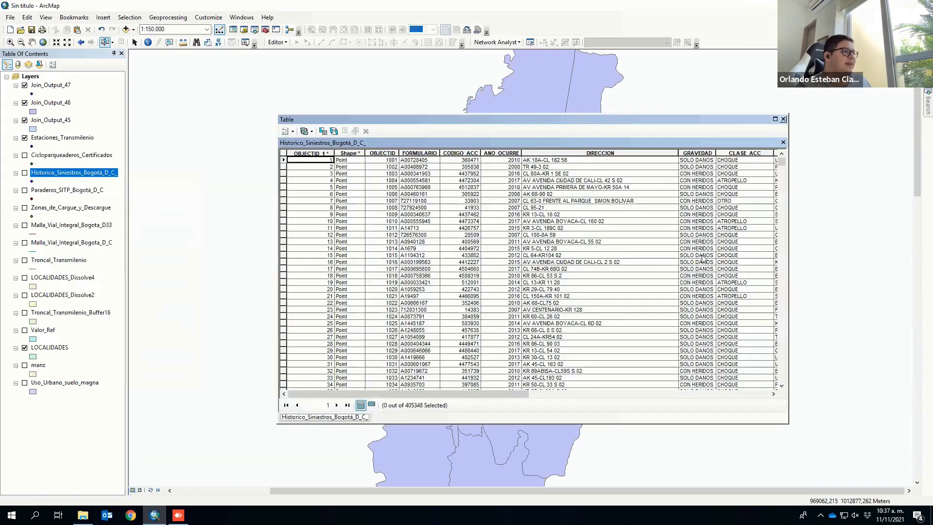
pyautogui.moveTo(465, 391); pyautogui.dragTo(731, 392)
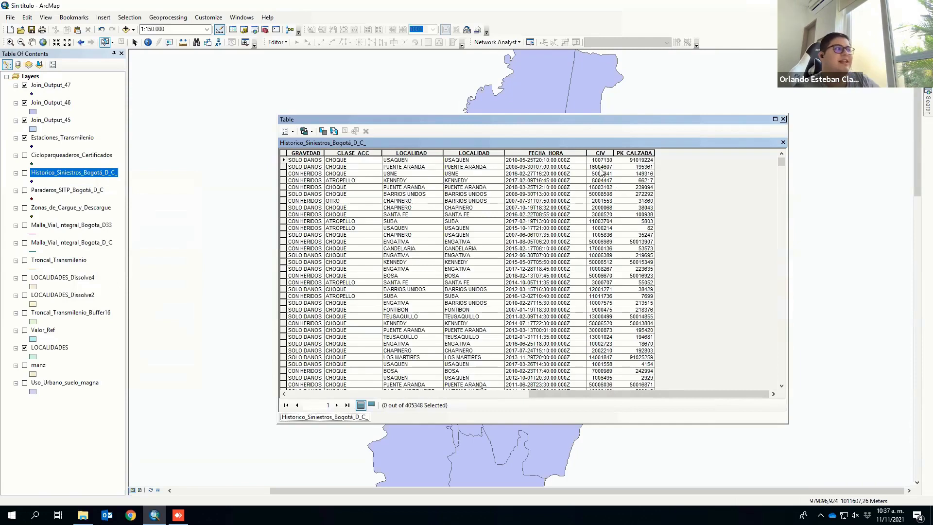
pyautogui.click(784, 119)
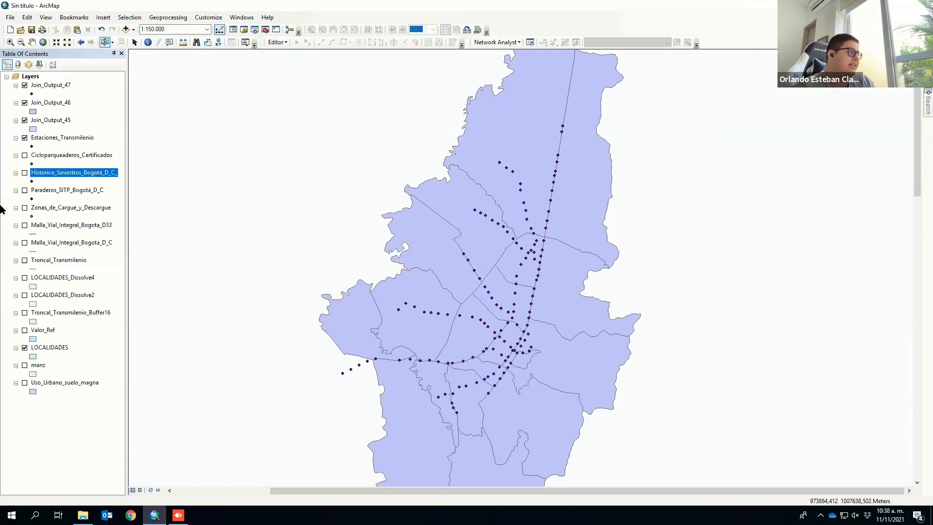
pyautogui.click(123, 196)
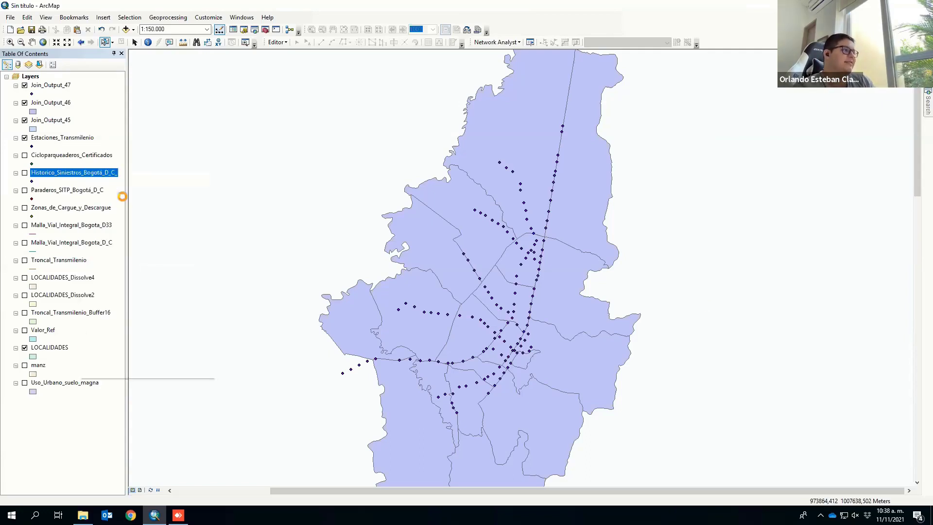
pyautogui.moveTo(505, 395); pyautogui.dragTo(775, 394)
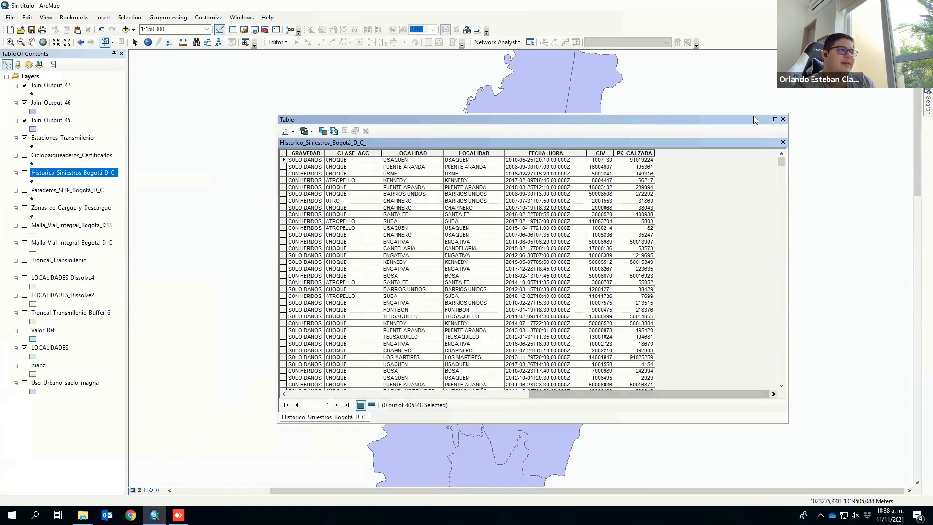
pyautogui.click(783, 120)
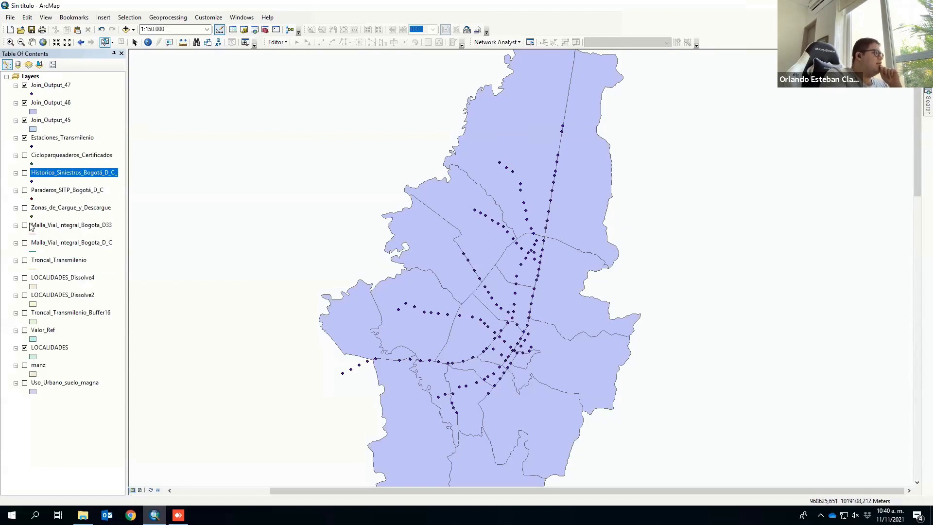
# - Hide the Join_Output_47, Join_Output_46 and Join_Output_45 layers
pyautogui.click(24, 85)
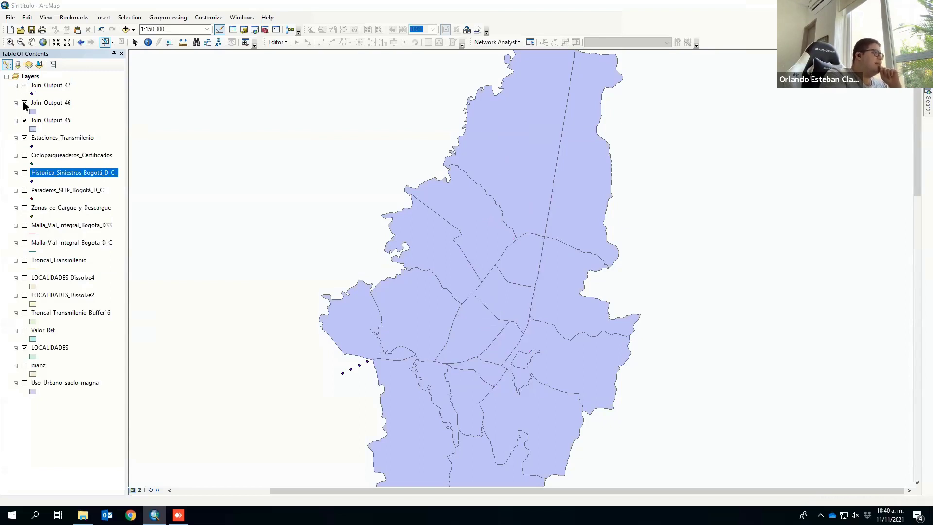
pyautogui.click(24, 103)
pyautogui.click(24, 120)
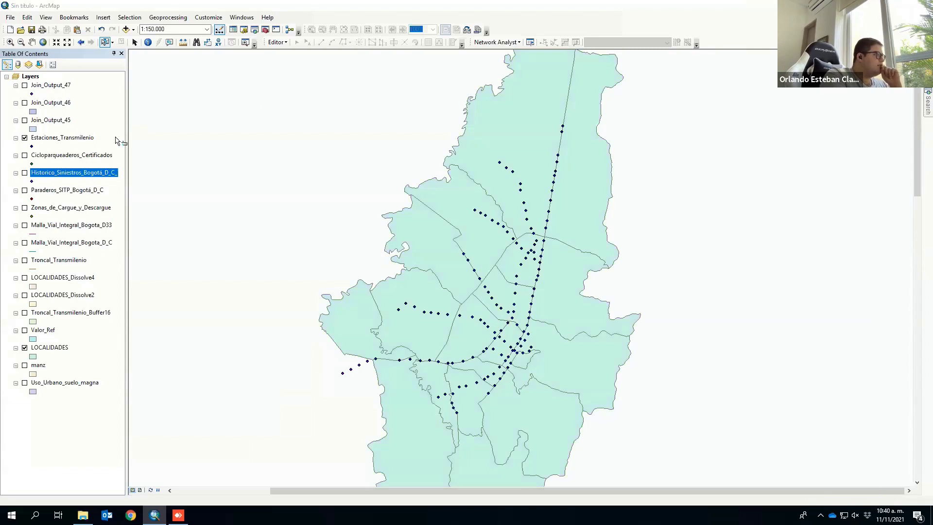
# - Select the stations along the northwestern branch in Suba with LOCALIDADES hidden, and show LOCALIDADES again
pyautogui.click(25, 348)
pyautogui.moveTo(493, 157); pyautogui.dragTo(538, 222)
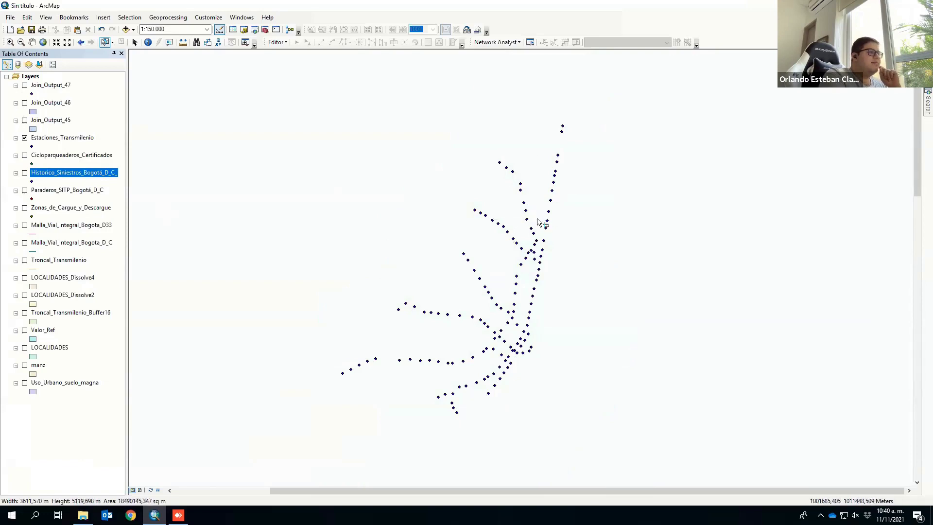
pyautogui.click(24, 347)
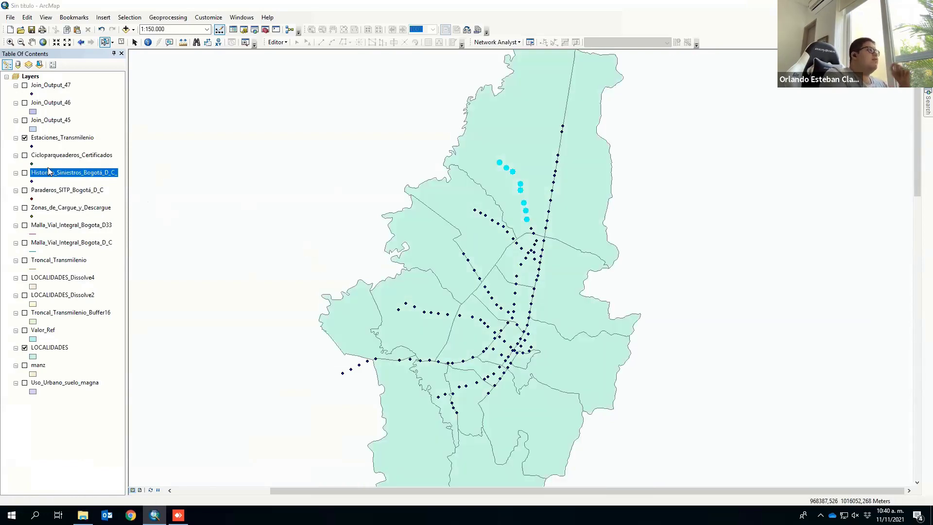
# - Create a new layer from the selected Estaciones_Transmilenio features and clear the selection
pyautogui.click(72, 139)
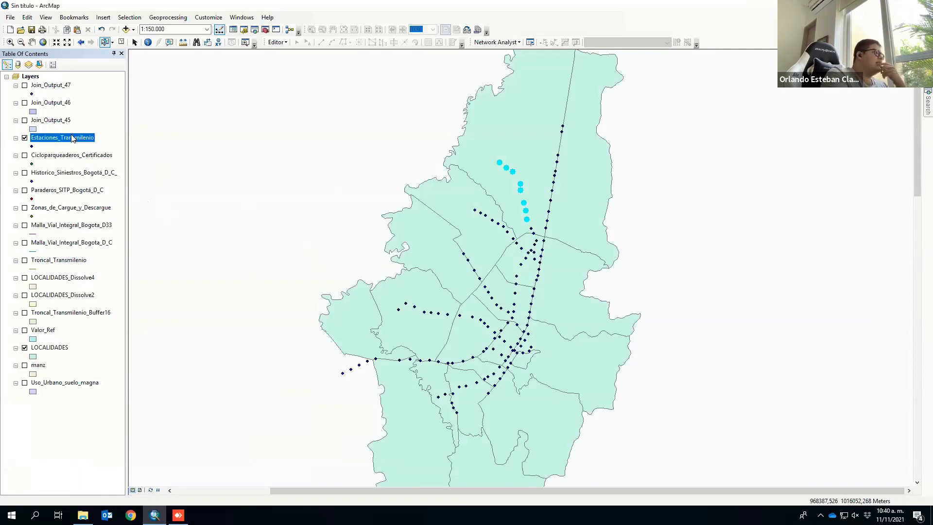
pyautogui.rightClick(72, 138)
pyautogui.moveTo(149, 232)
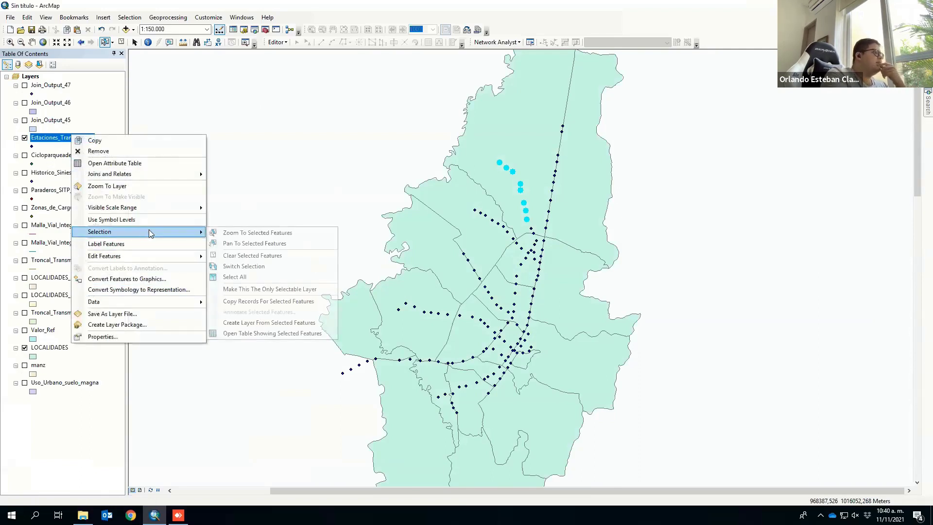
pyautogui.click(294, 323)
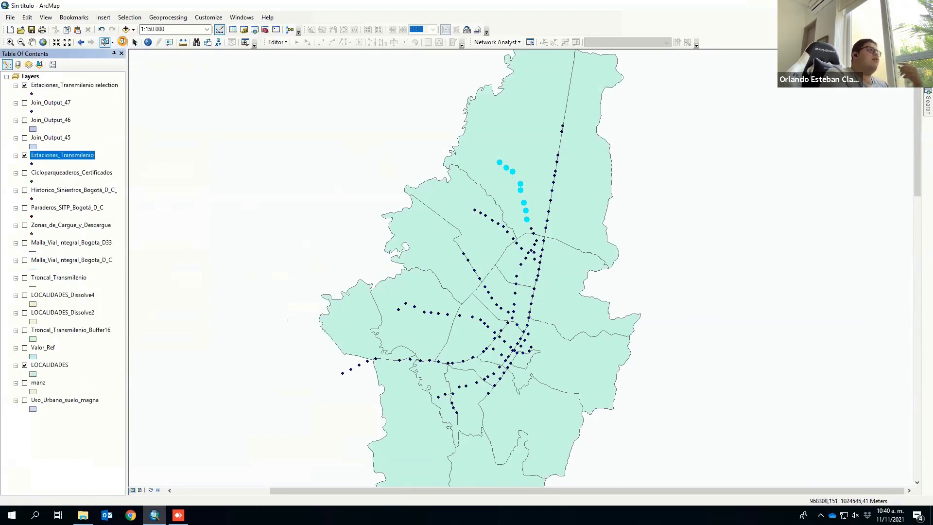
pyautogui.click(122, 42)
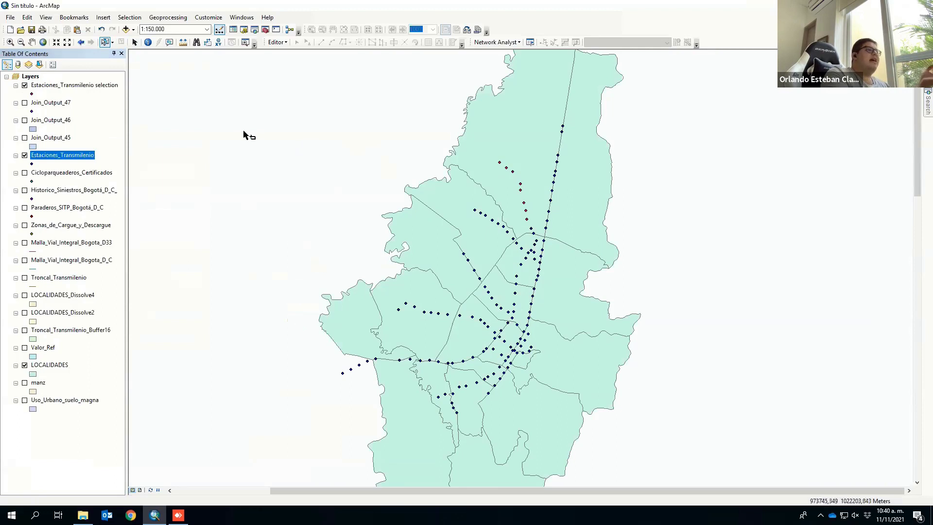
# - Start exporting all features of the Estaciones_Transmilenio selection layer, with Default.gdb as the output geodatabase
pyautogui.click(44, 86)
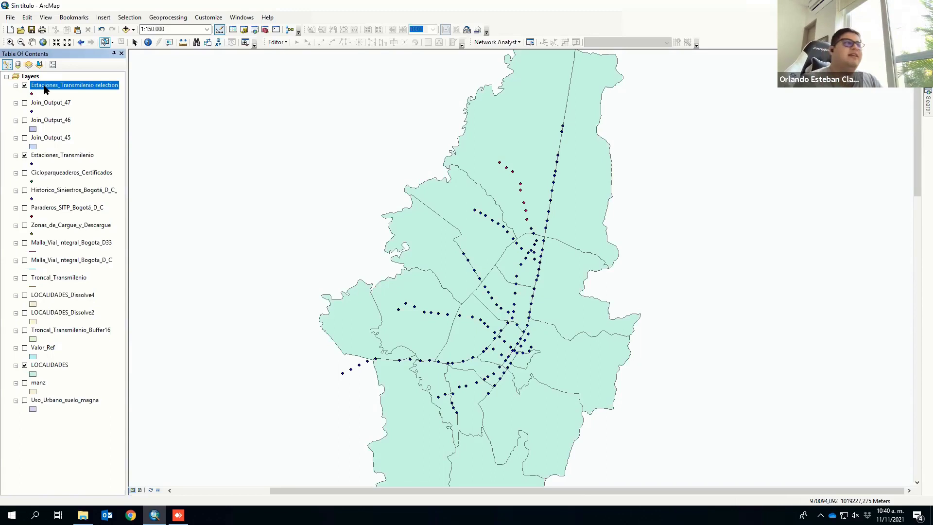
pyautogui.rightClick(45, 89)
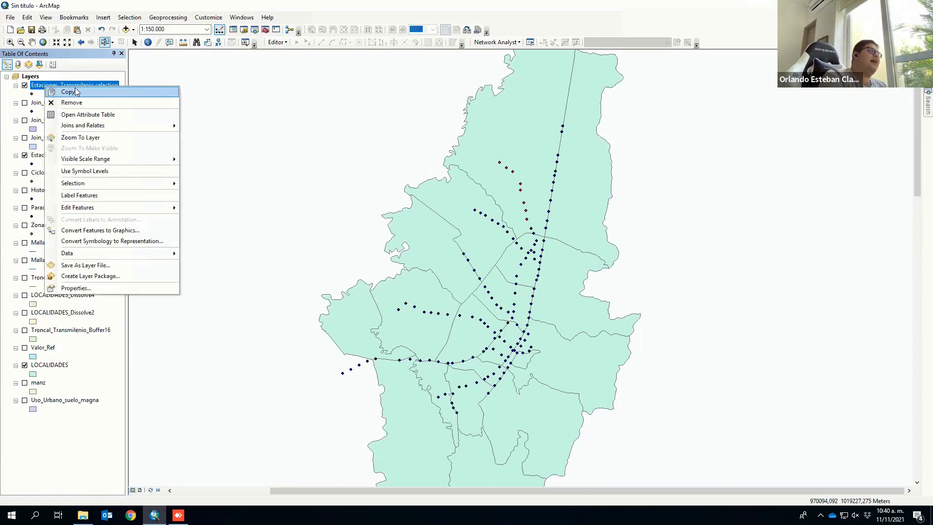
pyautogui.moveTo(122, 253)
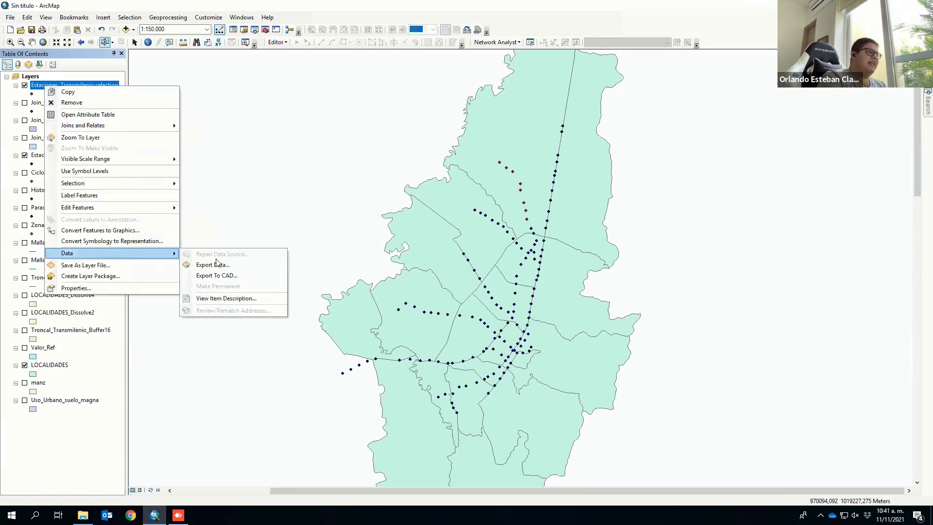
pyautogui.click(219, 264)
pyautogui.click(549, 274)
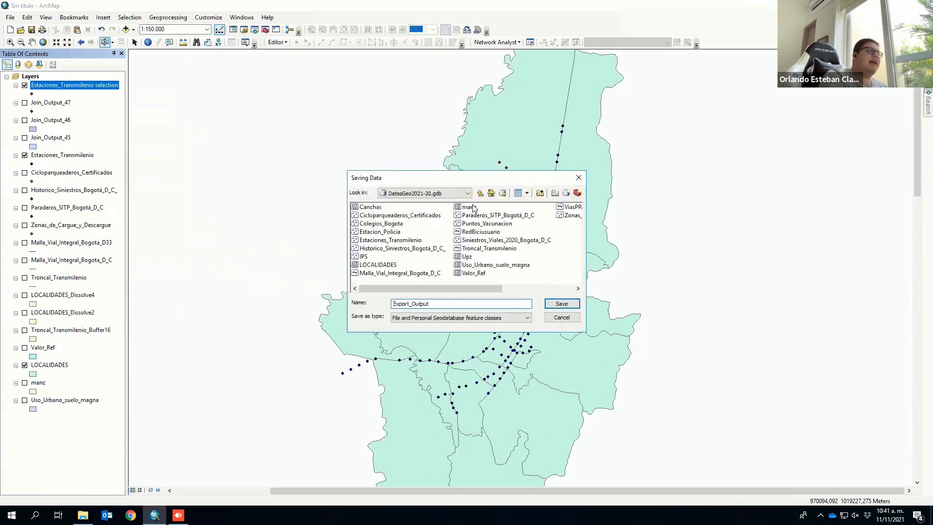
pyautogui.click(492, 193)
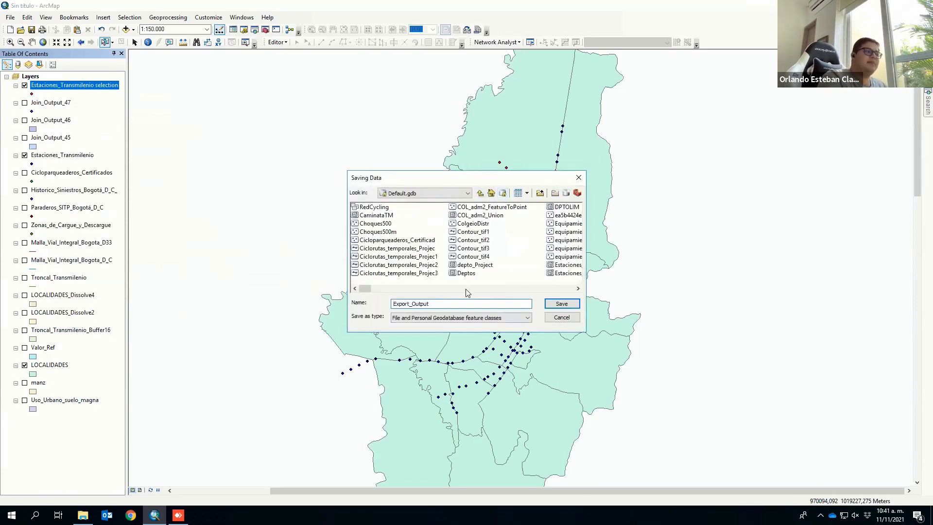
# - Name the output feature class PuntosTM, run the export, and add the exported data to the map as a layer
pyautogui.moveTo(443, 305); pyautogui.dragTo(379, 302)
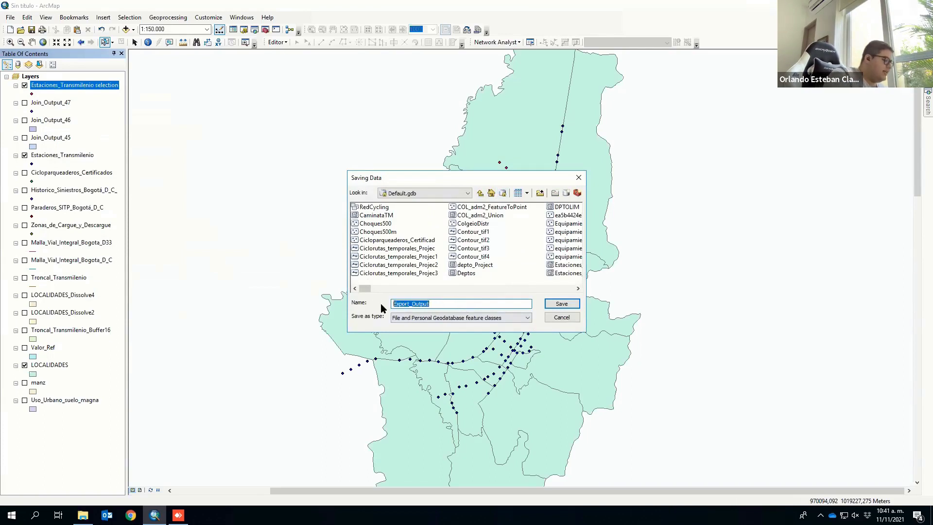
pyautogui.write('C')
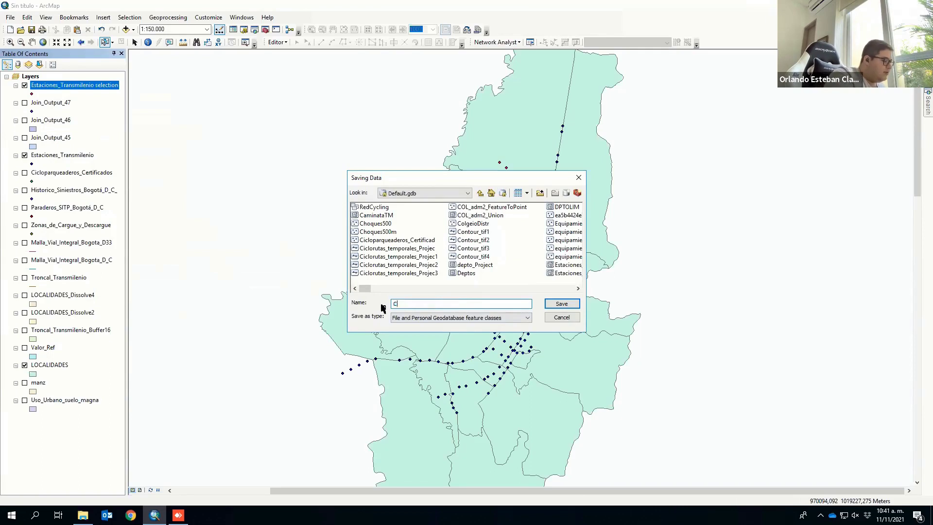
pyautogui.write('PuntosT')
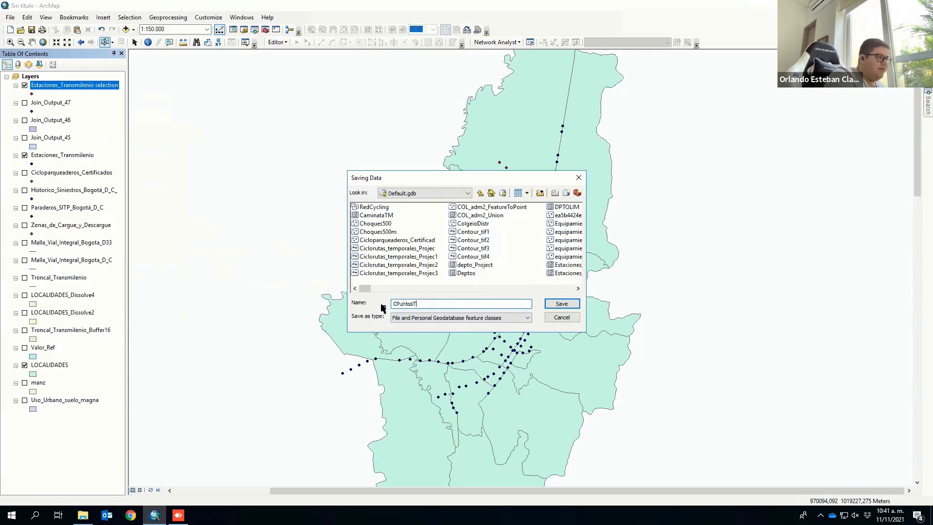
pyautogui.write('M')
pyautogui.press('BackSpace')
pyautogui.press('Return')
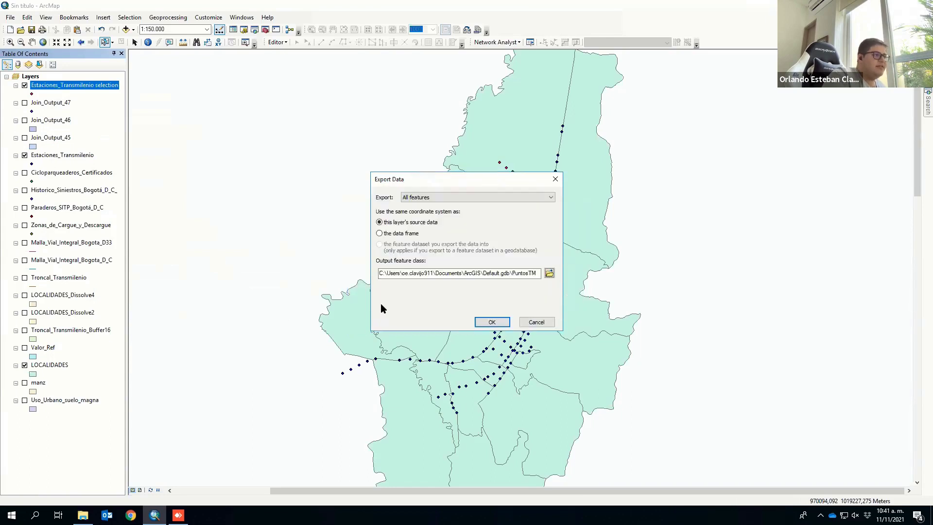
pyautogui.click(484, 324)
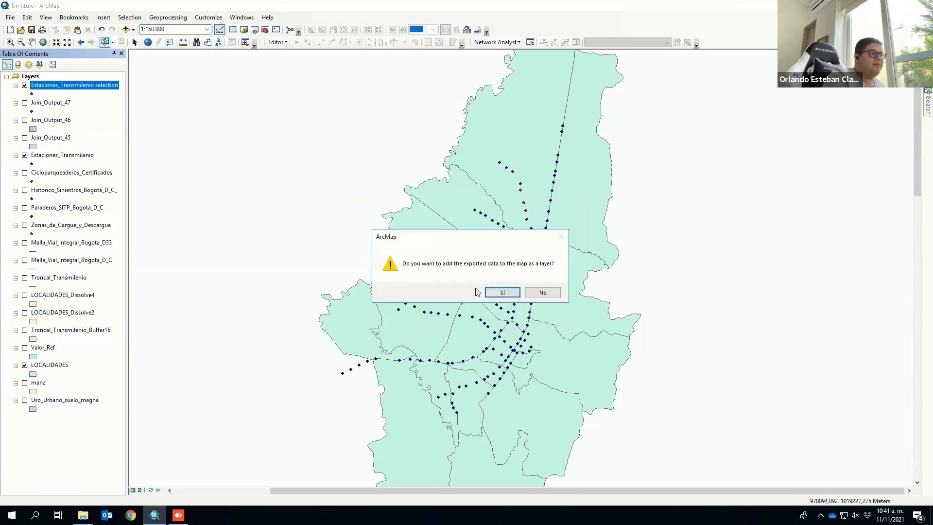
pyautogui.click(502, 293)
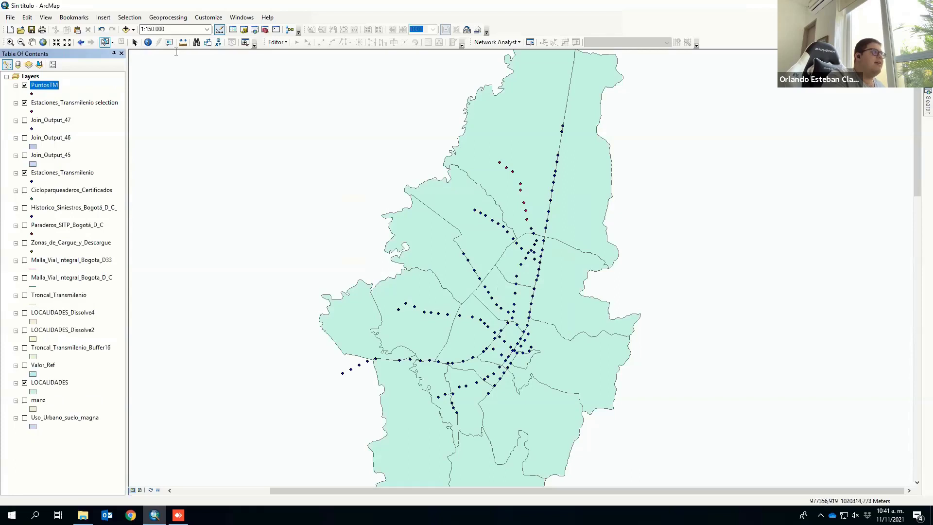
# - Remove the temporary Estaciones_Transmilenio selection layer from the map
pyautogui.rightClick(43, 102)
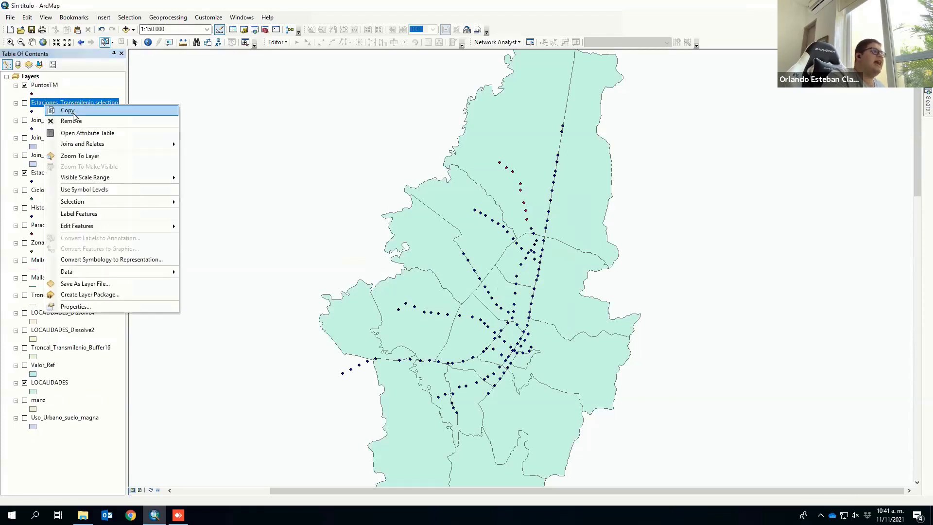
pyautogui.click(59, 120)
pyautogui.click(49, 88)
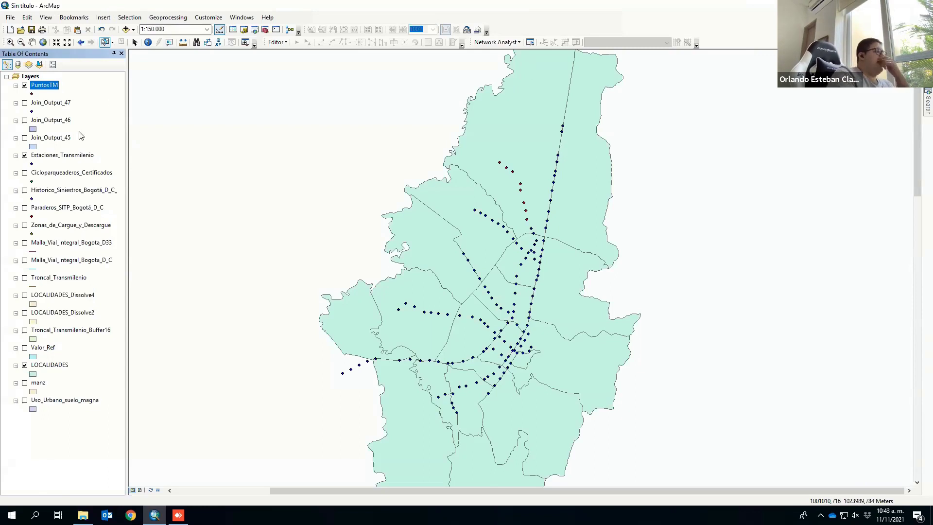
# - Start a Select by Attributes query in the Historico_Siniestros_Bogotá_D_C_ attribute table with the condition ANO_OCURRE = 2018
pyautogui.rightClick(92, 191)
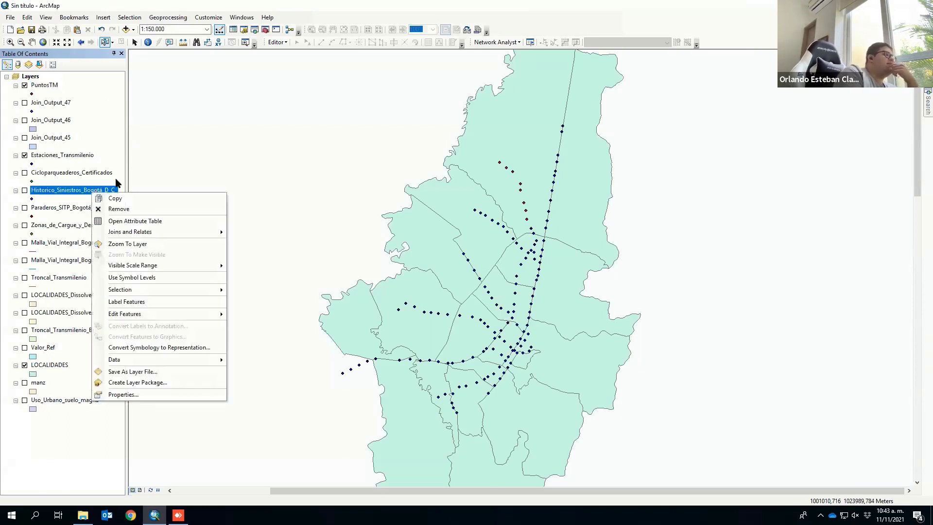
pyautogui.click(173, 221)
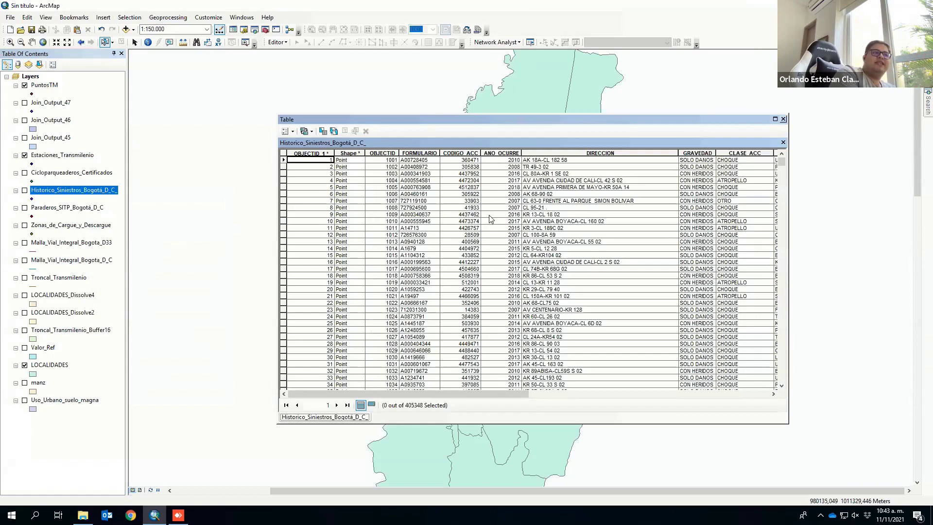
pyautogui.click(323, 131)
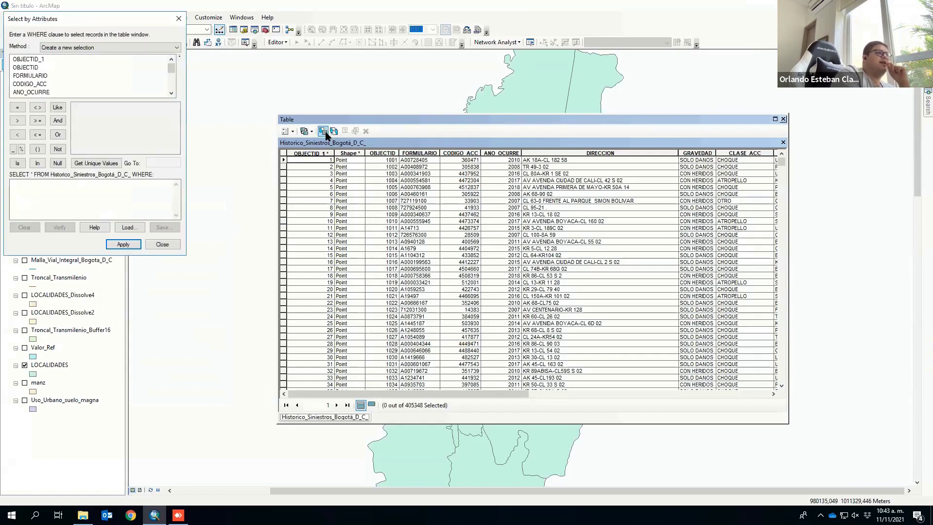
pyautogui.moveTo(80, 20); pyautogui.dragTo(436, 155)
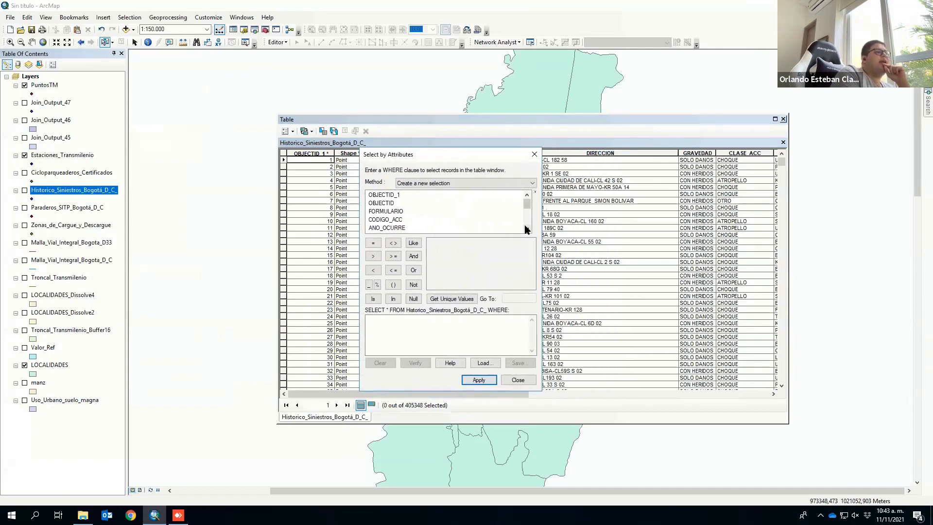
pyautogui.doubleClick(386, 228)
pyautogui.click(373, 243)
pyautogui.click(460, 298)
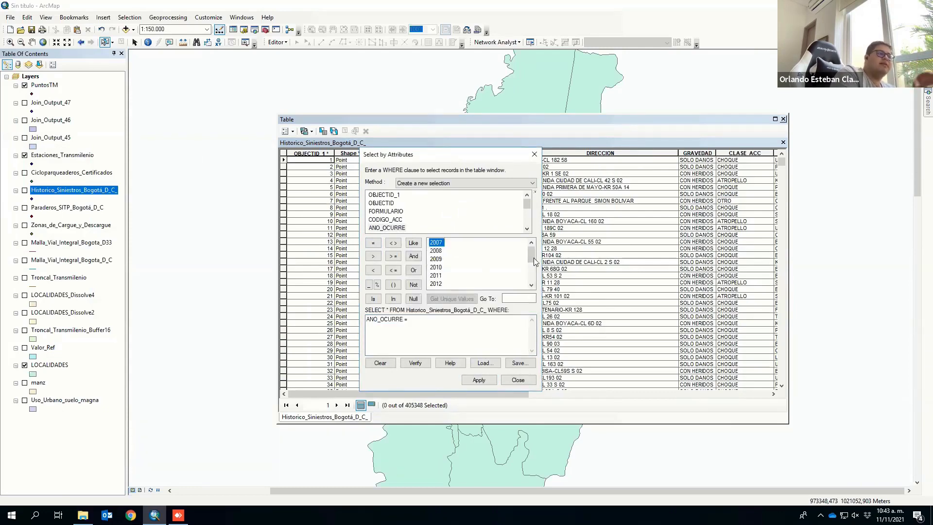
pyautogui.moveTo(533, 257); pyautogui.dragTo(527, 280)
pyautogui.doubleClick(437, 275)
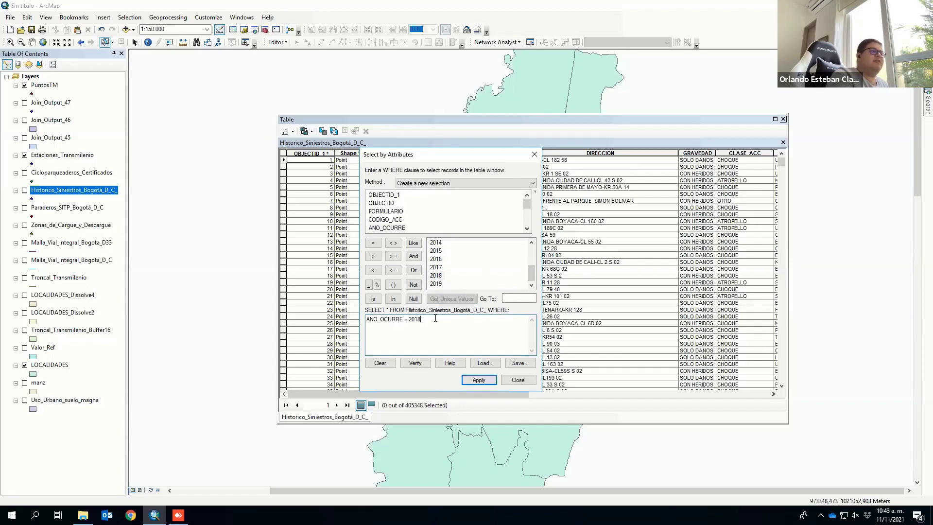
# - Extend the selection query with AND GRAVEDAD = 'CON HERIDOS'
pyautogui.click(527, 228)
pyautogui.click(527, 229)
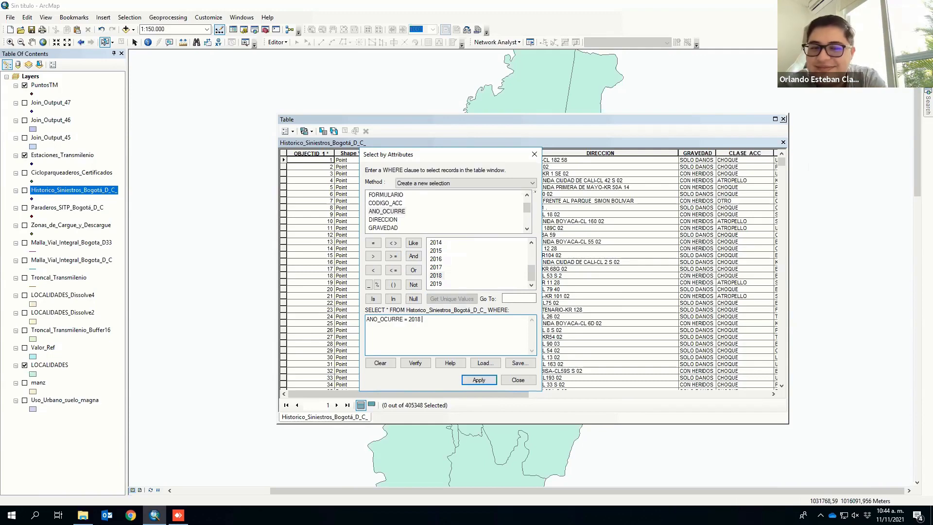
pyautogui.click(413, 258)
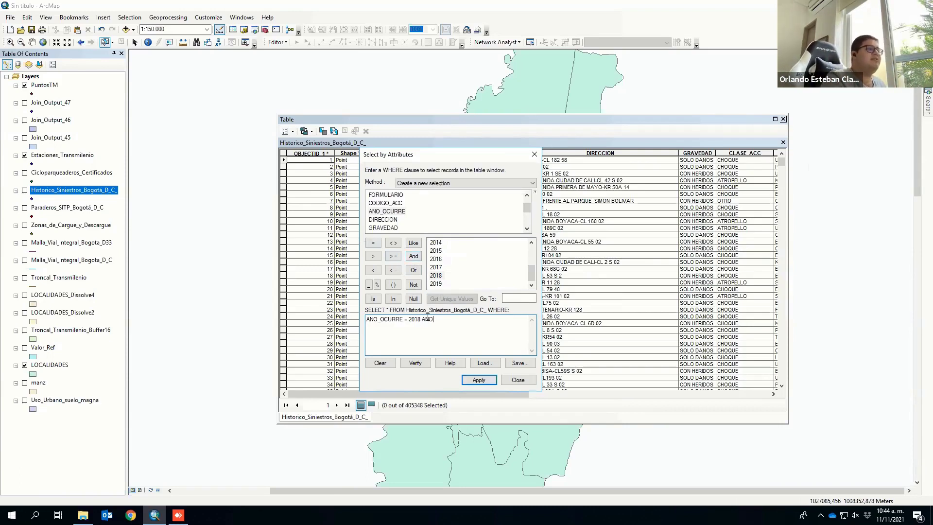
pyautogui.click(389, 228)
pyautogui.doubleClick(388, 228)
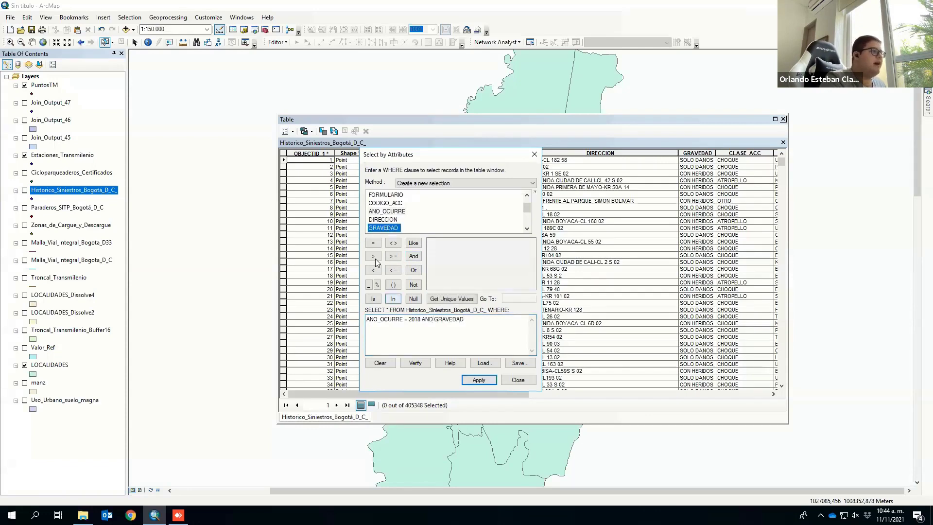
pyautogui.click(373, 243)
pyautogui.click(443, 297)
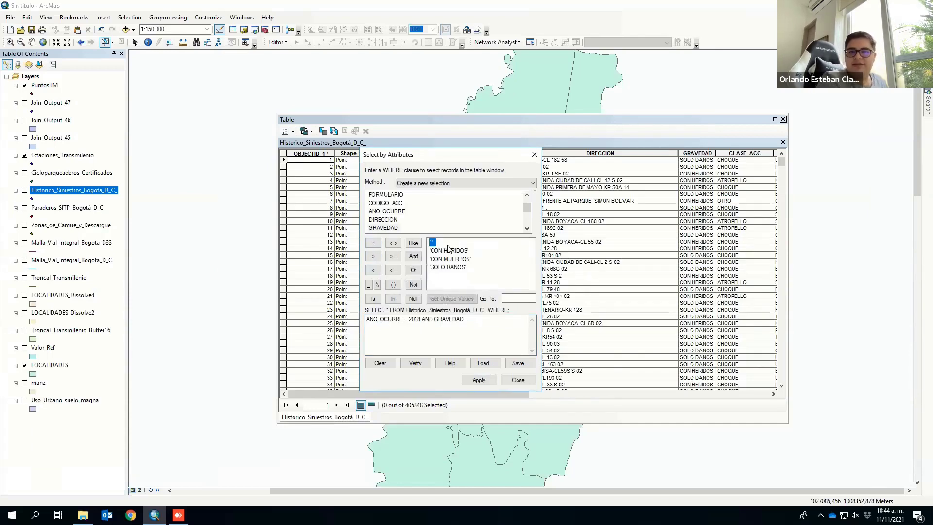
pyautogui.doubleClick(449, 251)
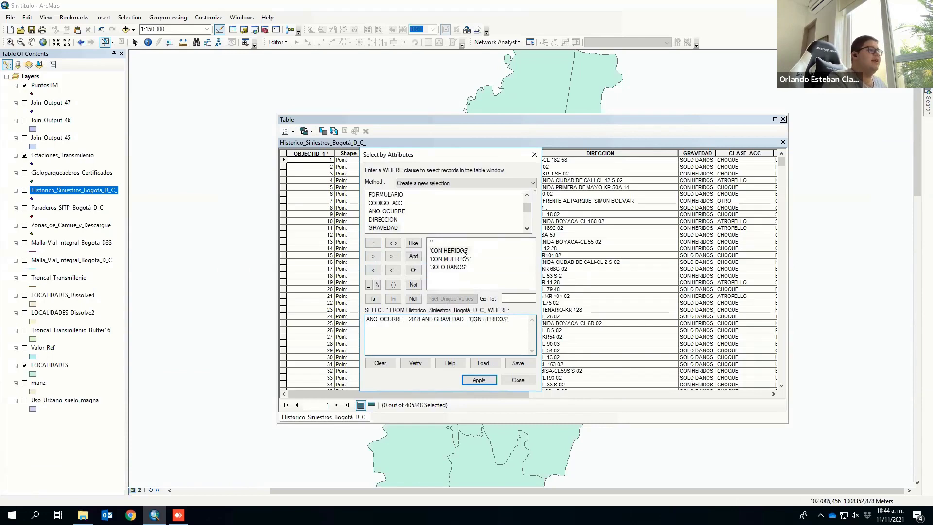
# - Add AND CLASE_ACC = 'CHOQUE' to the query, apply the selection, and close the query dialog and attribute table
pyautogui.click(412, 257)
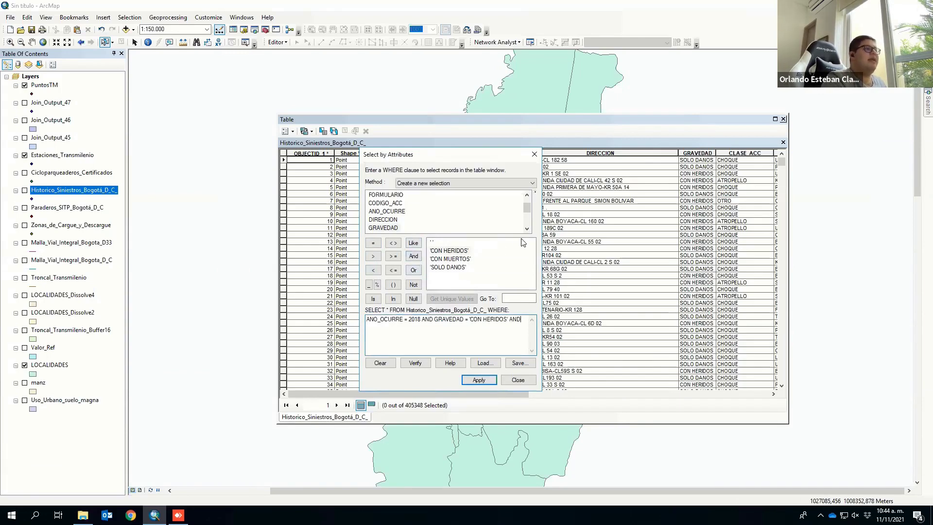
pyautogui.click(527, 229)
pyautogui.click(527, 229)
pyautogui.doubleClick(383, 220)
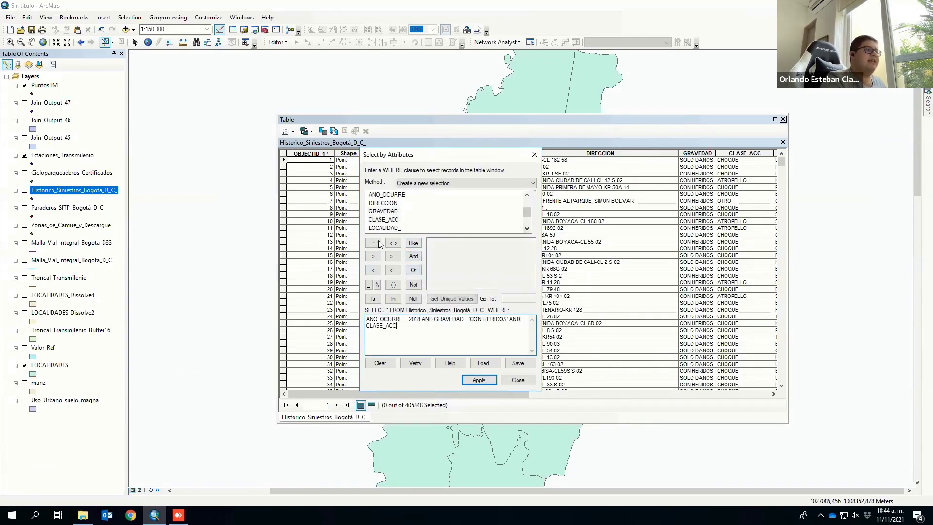
pyautogui.click(373, 243)
pyautogui.click(465, 299)
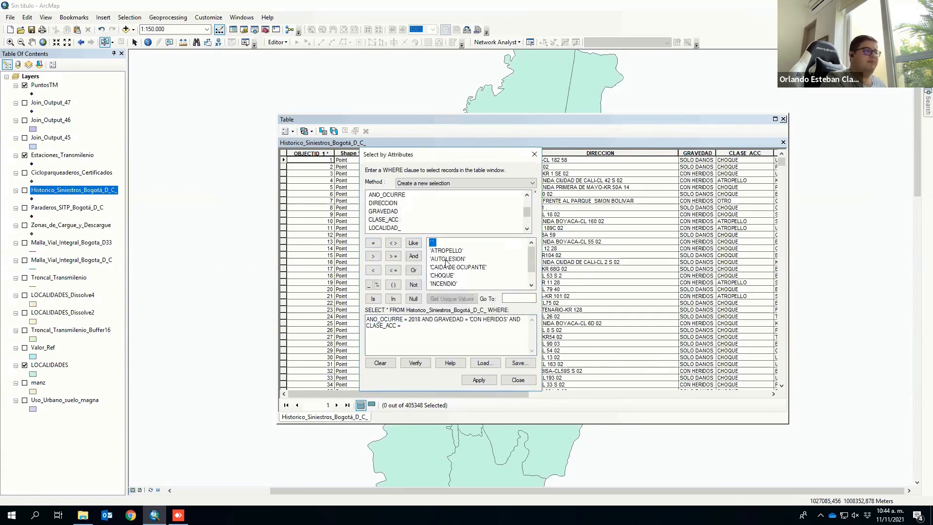
pyautogui.doubleClick(442, 276)
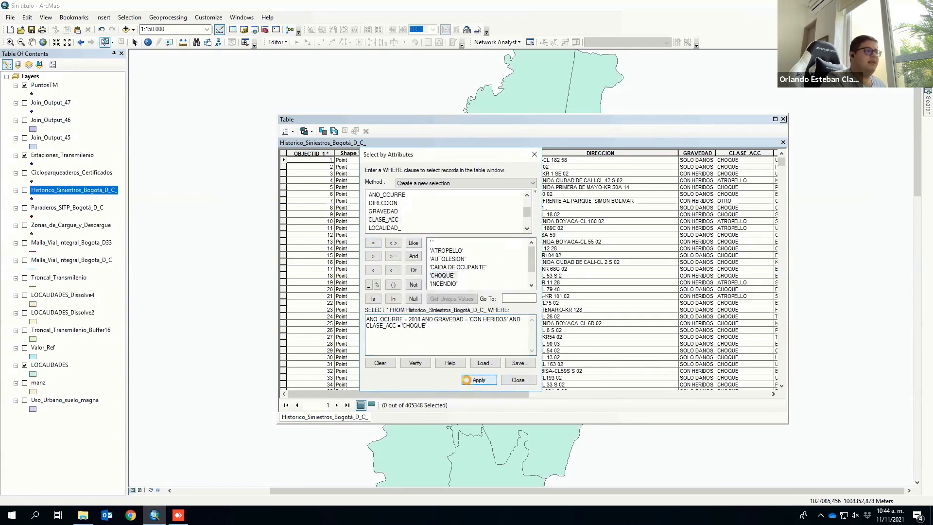
pyautogui.click(531, 379)
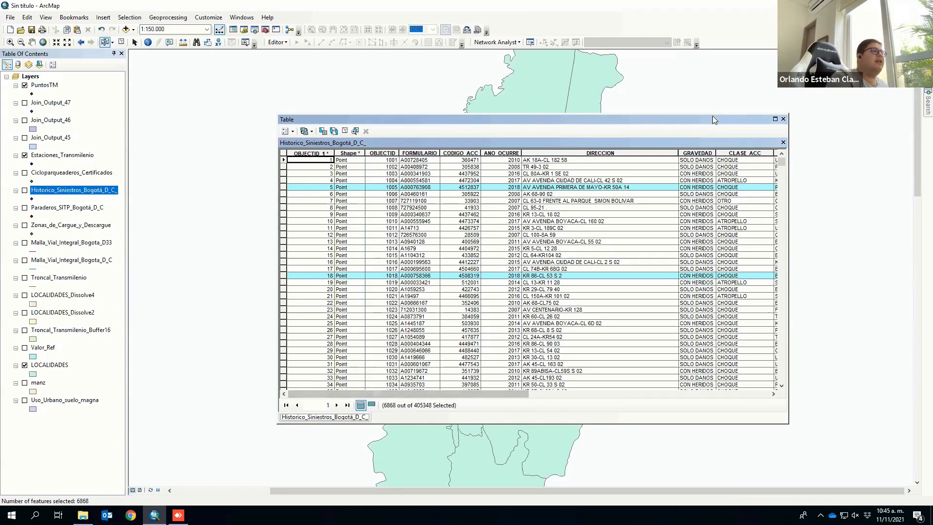
pyautogui.click(783, 119)
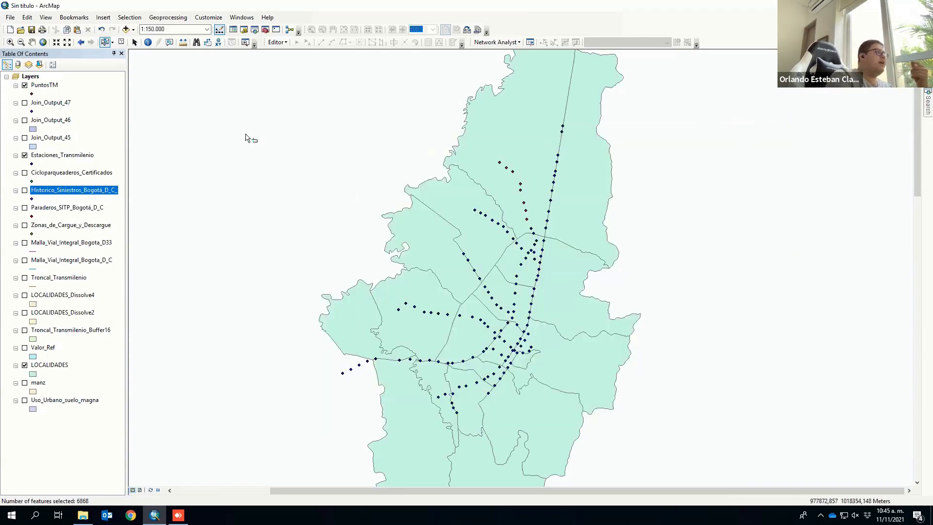
# - Create a new layer from the selected Historico_Siniestros_Bogotá_D_C_ features and leave the original layer hidden
pyautogui.rightClick(94, 191)
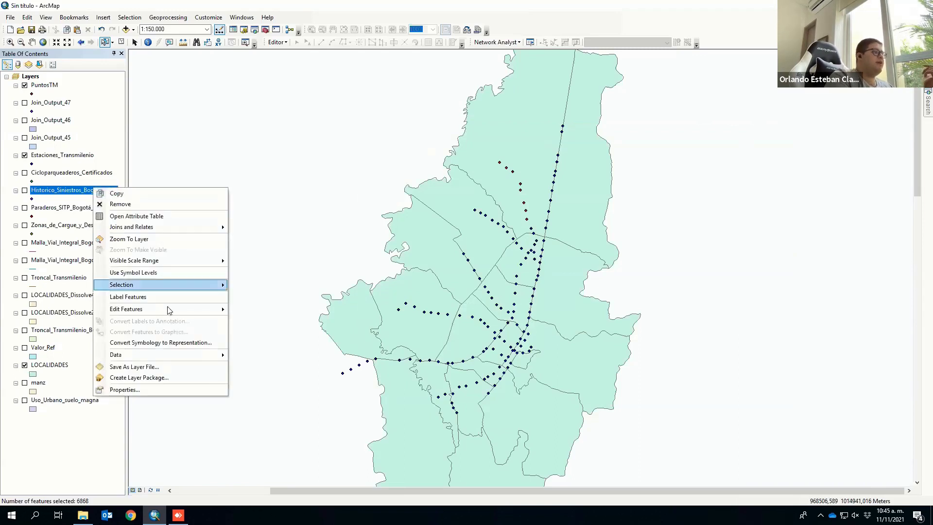
pyautogui.click(25, 191)
pyautogui.click(25, 191)
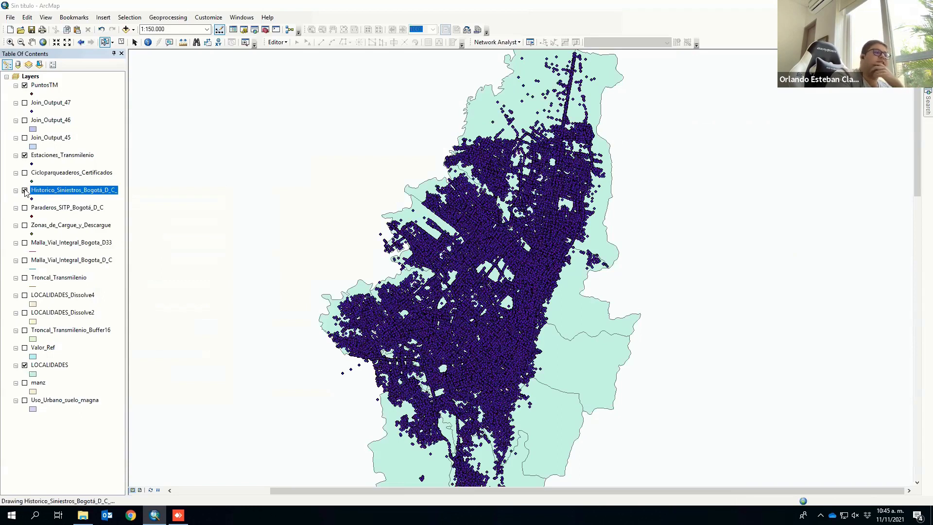
pyautogui.rightClick(47, 193)
pyautogui.moveTo(117, 289)
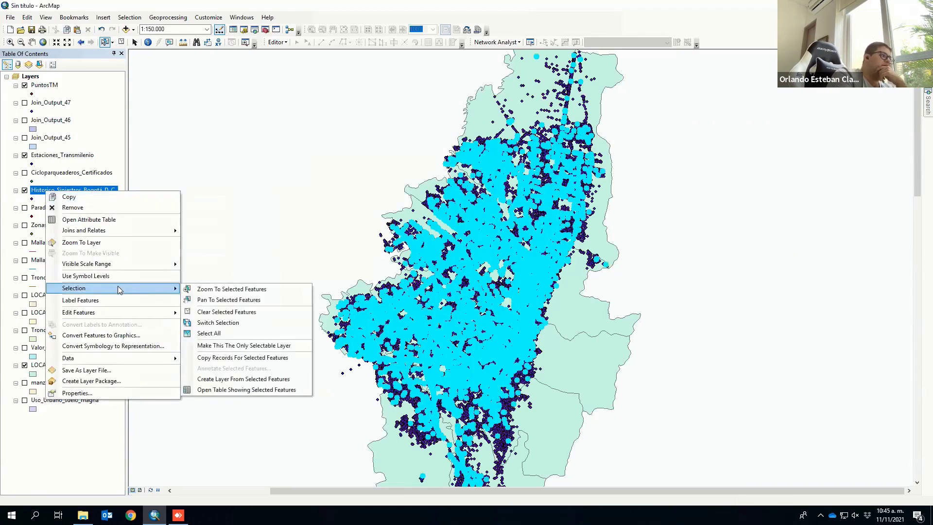
pyautogui.click(273, 376)
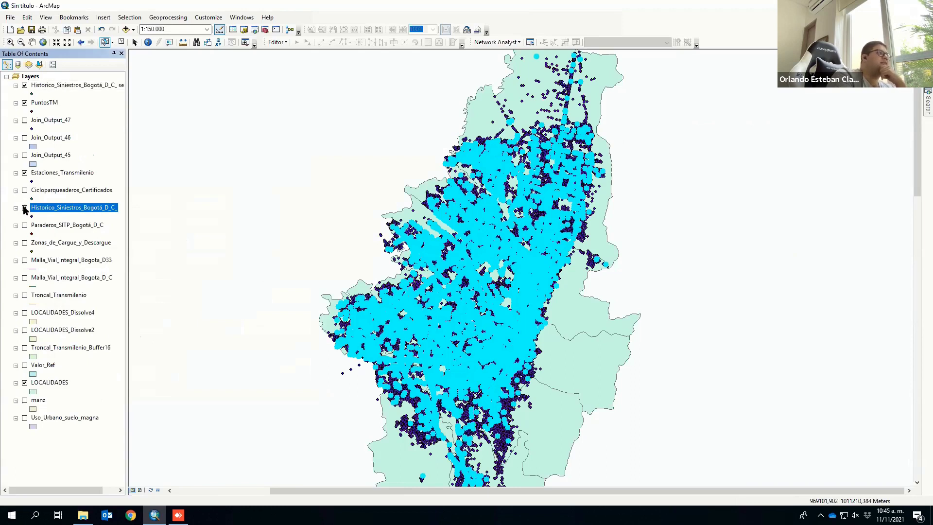
pyautogui.click(24, 207)
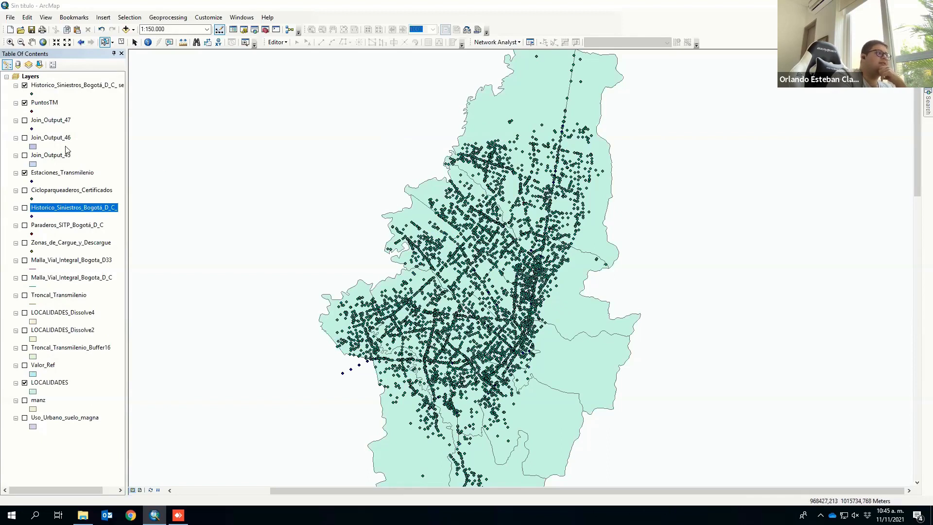
# - Export all features of the Historico_Siniestros_Bogotá_D_C_ selection layer to Default.gdb as Choques2018 and add the result to the map
pyautogui.click(52, 87)
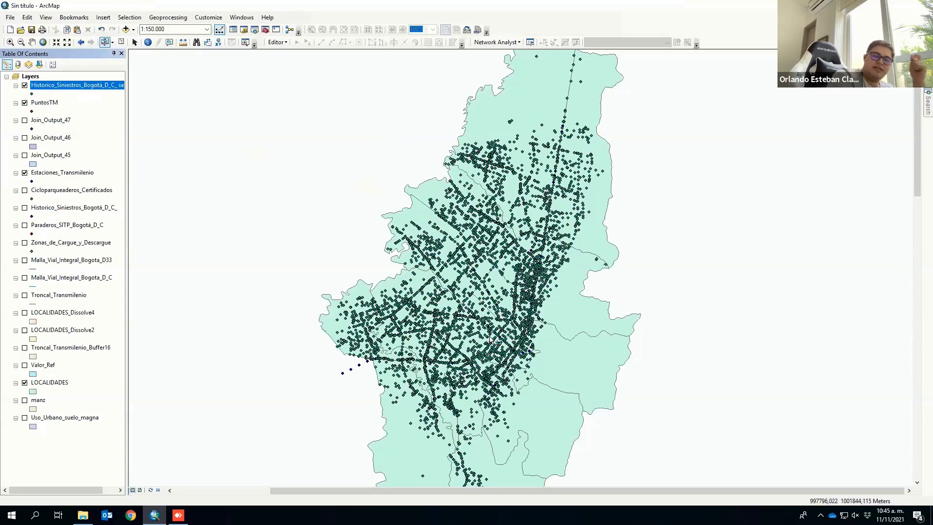
pyautogui.rightClick(91, 87)
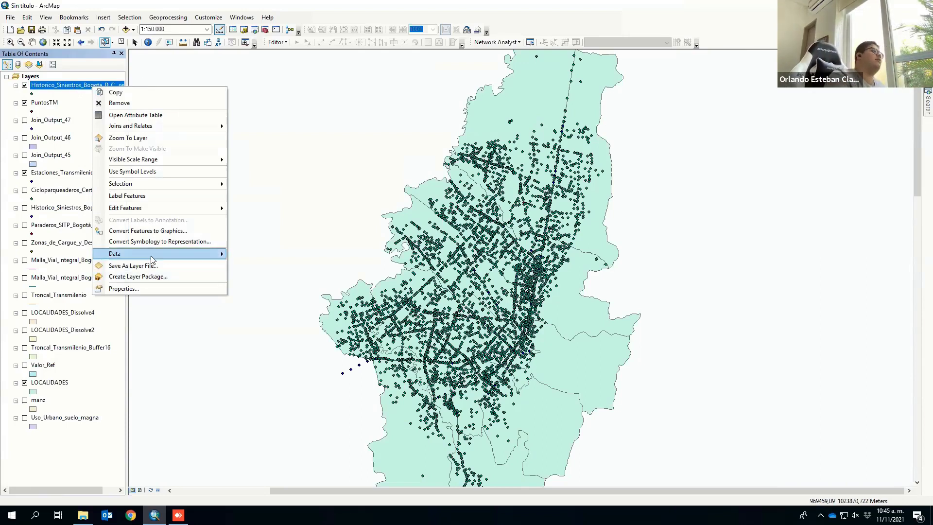
pyautogui.moveTo(155, 255)
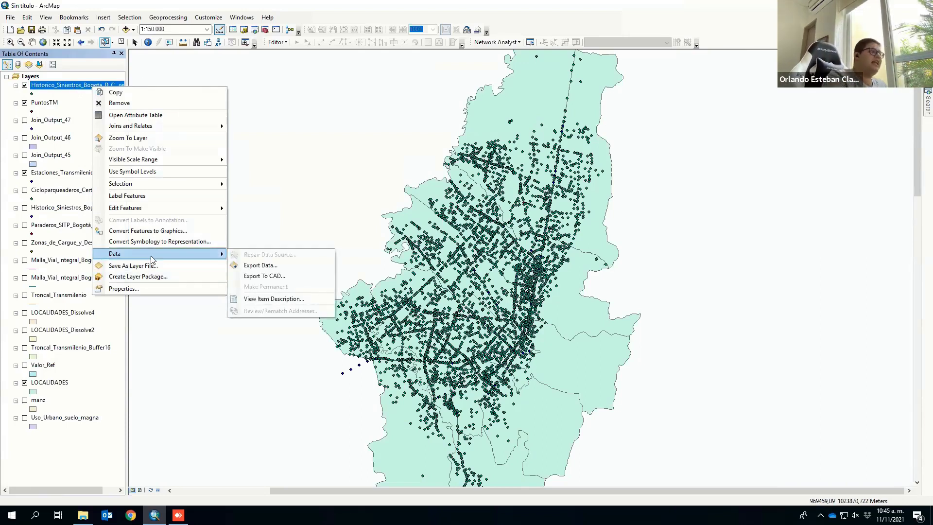
pyautogui.click(263, 266)
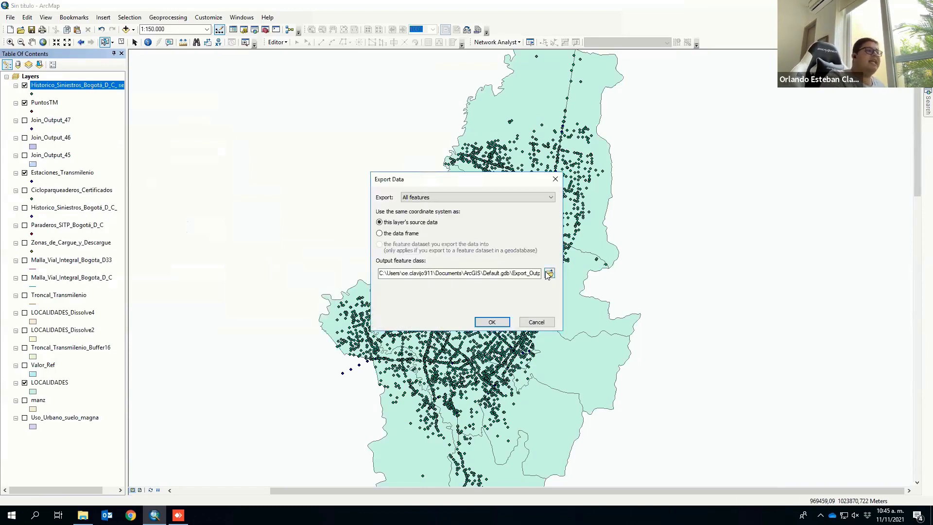
pyautogui.click(550, 272)
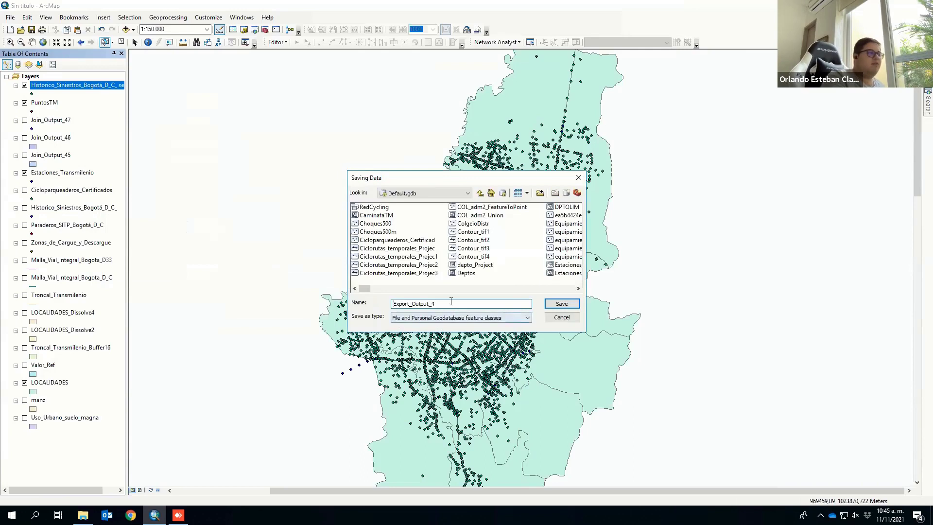
pyautogui.doubleClick(414, 303)
pyautogui.write('Ch')
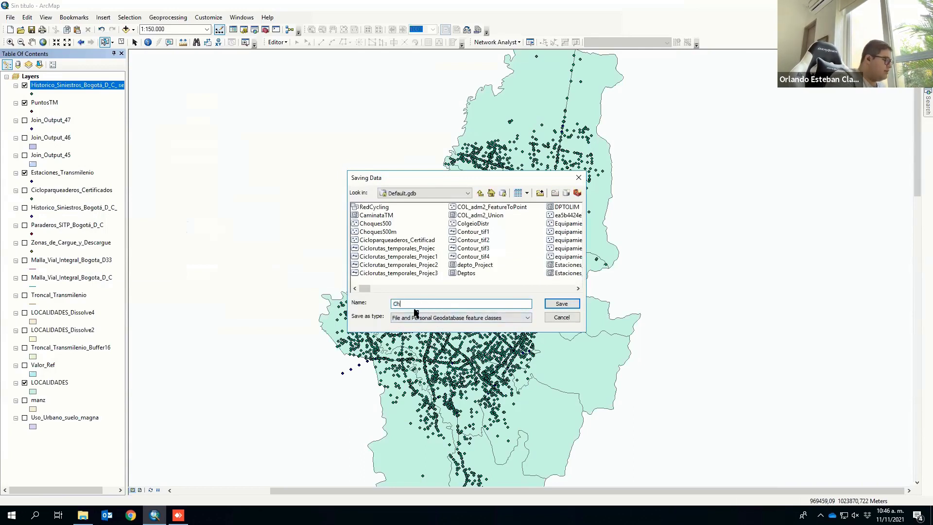
pyautogui.write('oques2018')
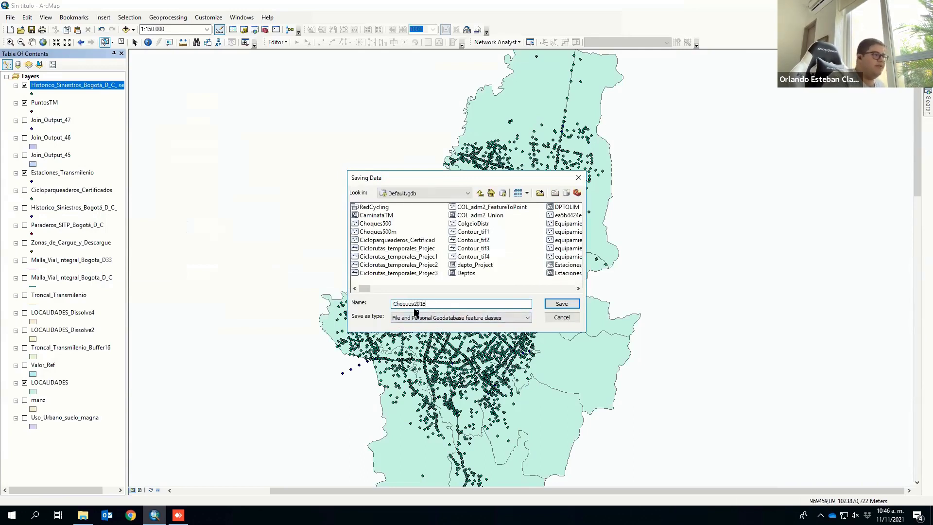
pyautogui.press('Return')
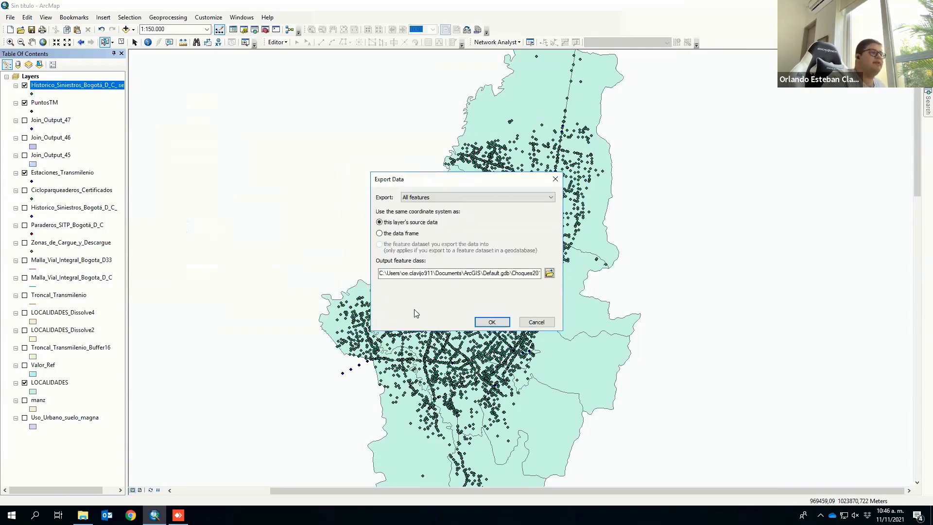
pyautogui.click(490, 320)
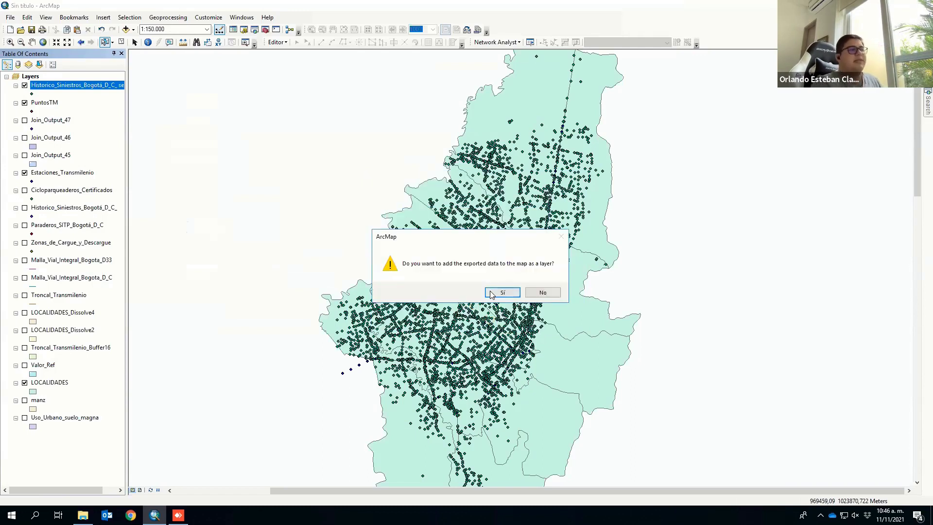
pyautogui.click(490, 292)
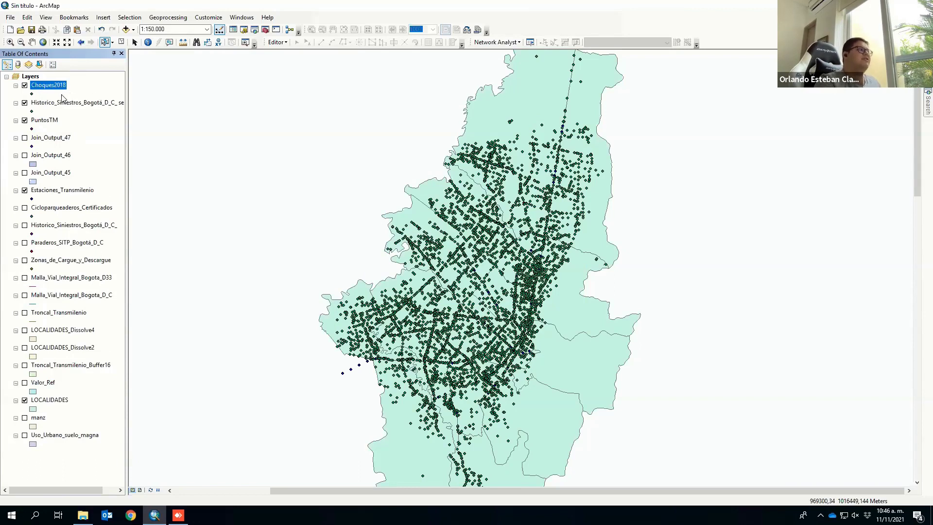
# - Remove the temporary Historico_Siniestros_Bogotá_D_C_ selection layer from the map
pyautogui.click(48, 106)
pyautogui.rightClick(47, 103)
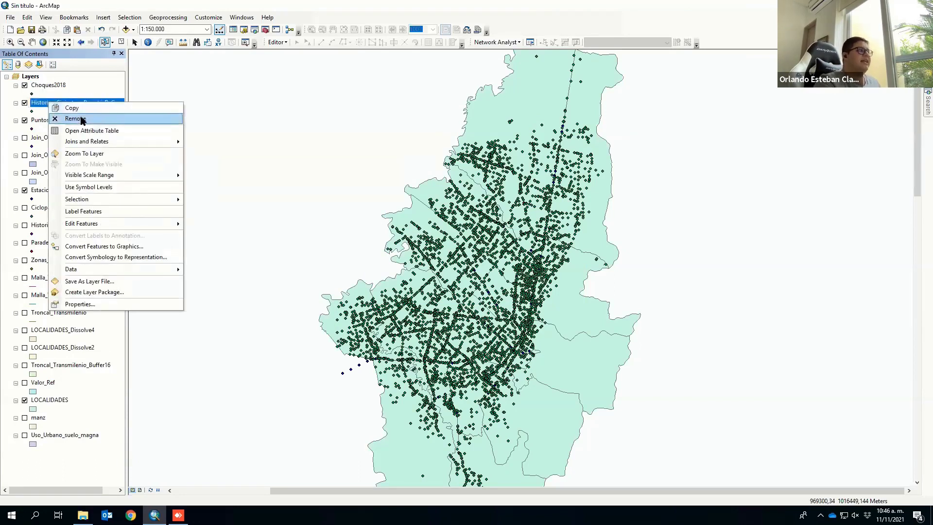
pyautogui.click(63, 119)
# - Spatially join the Choques2018 points to the LOCALIDADES polygons, giving each polygon a count of the points inside it
pyautogui.click(43, 87)
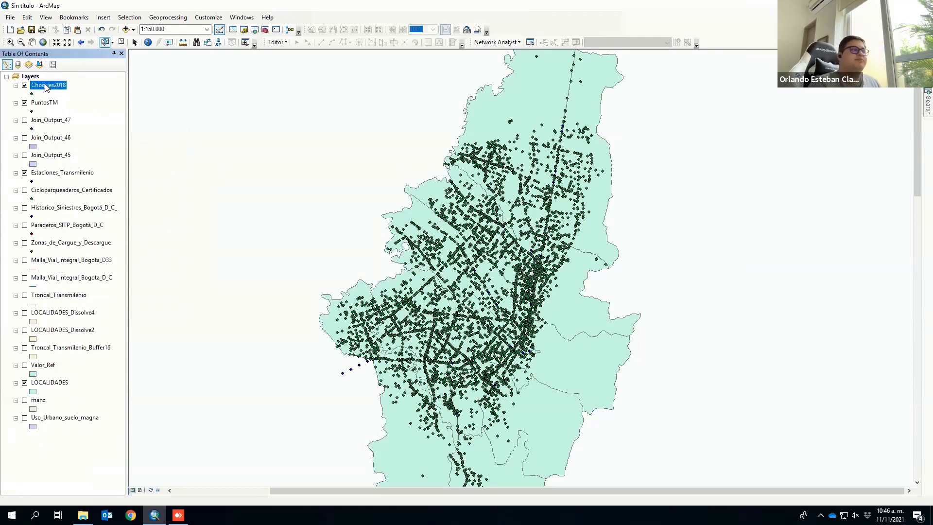
pyautogui.click(42, 384)
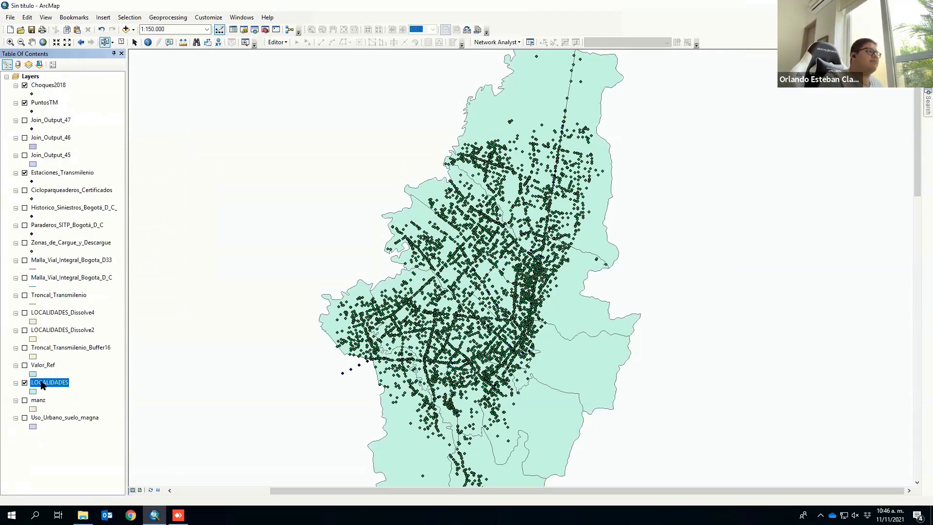
pyautogui.rightClick(42, 384)
pyautogui.moveTo(98, 217)
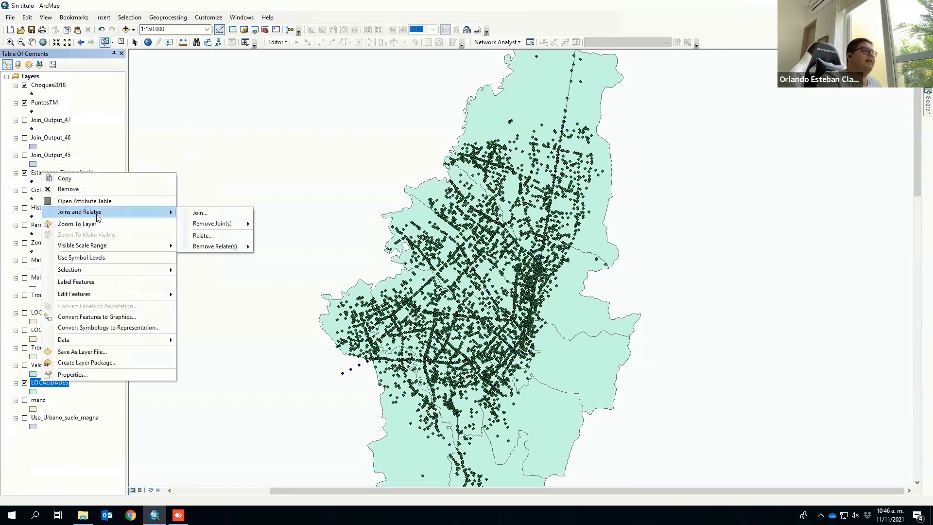
pyautogui.click(200, 214)
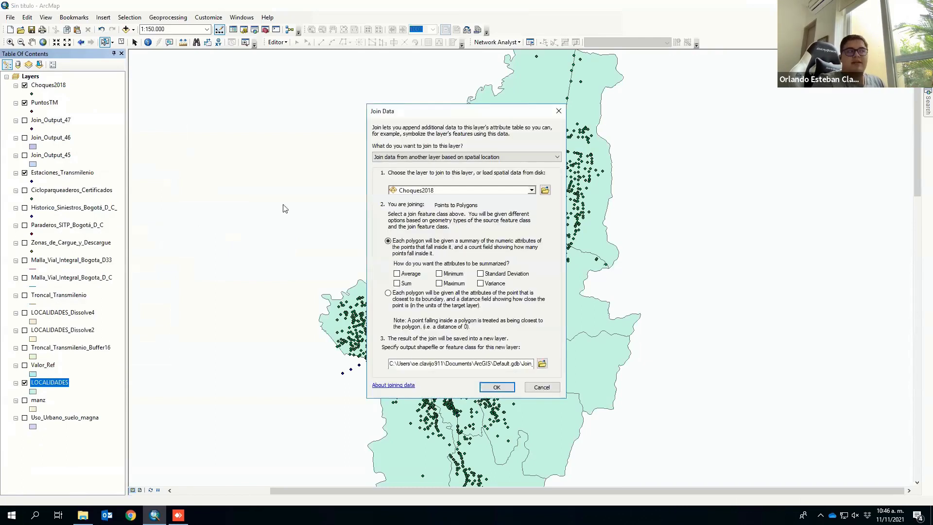
pyautogui.click(497, 386)
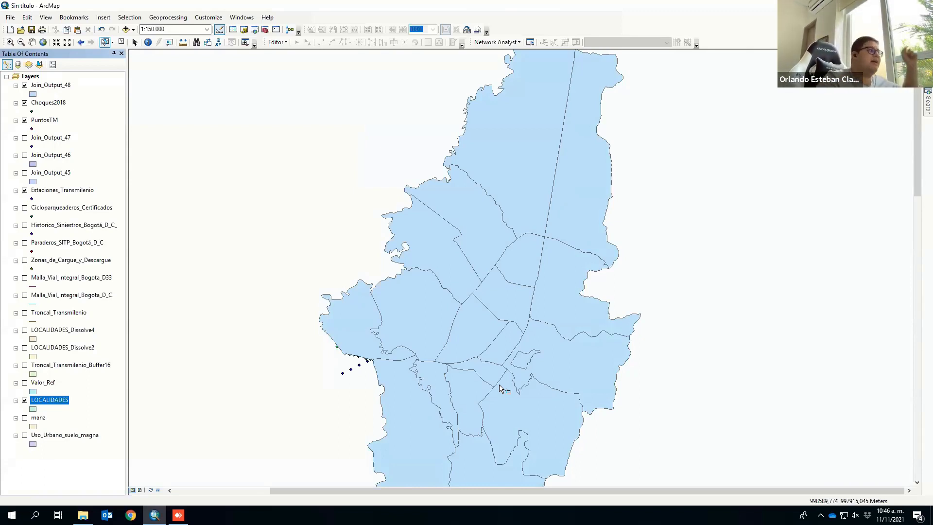
# - Open the attribute table of Join_Output_48 and sort its records by Count_ in descending order
pyautogui.rightClick(55, 87)
pyautogui.click(99, 116)
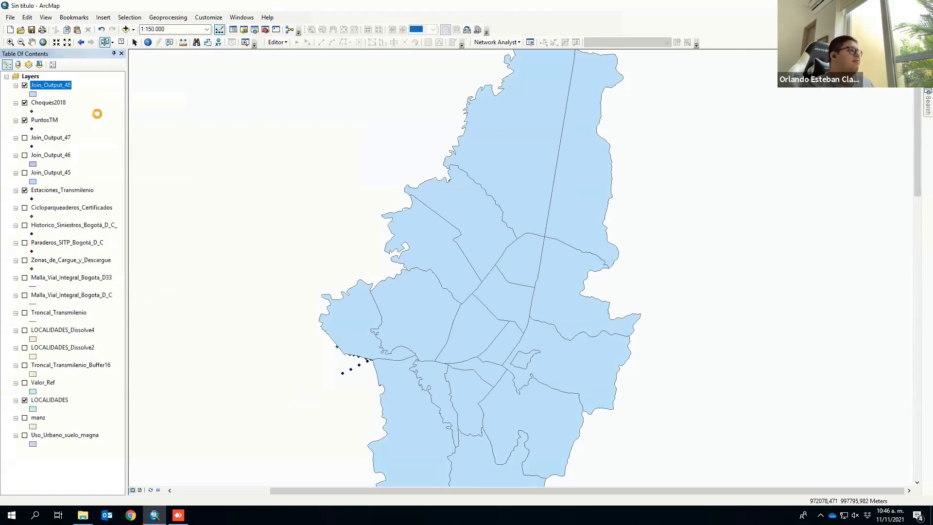
pyautogui.moveTo(366, 394); pyautogui.dragTo(733, 392)
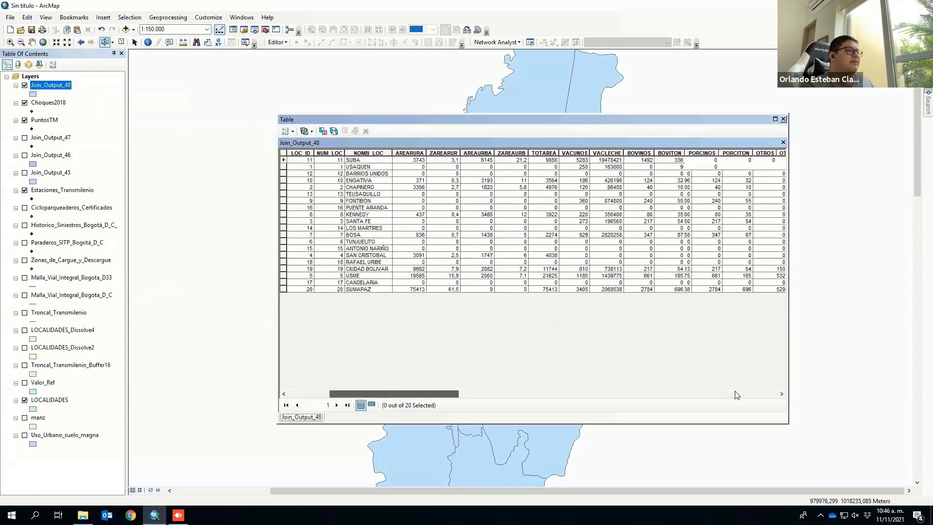
pyautogui.rightClick(674, 153)
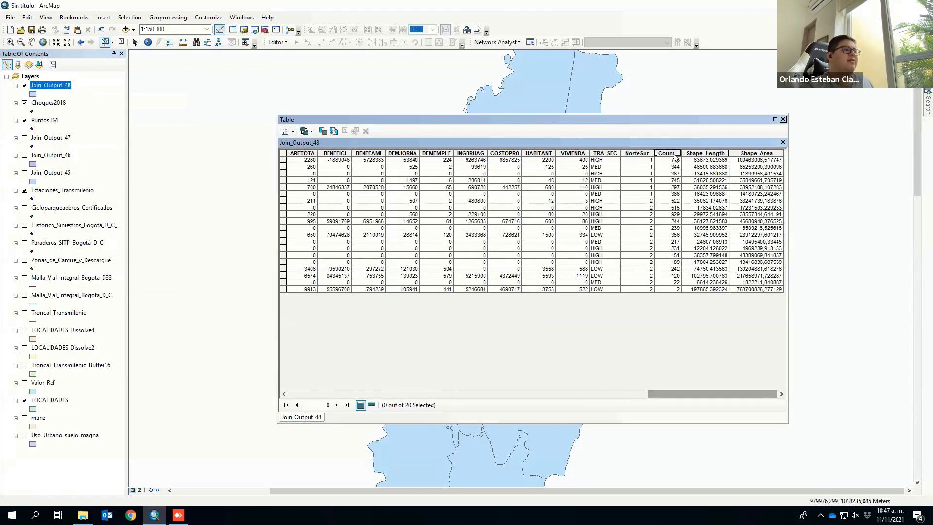
pyautogui.click(702, 171)
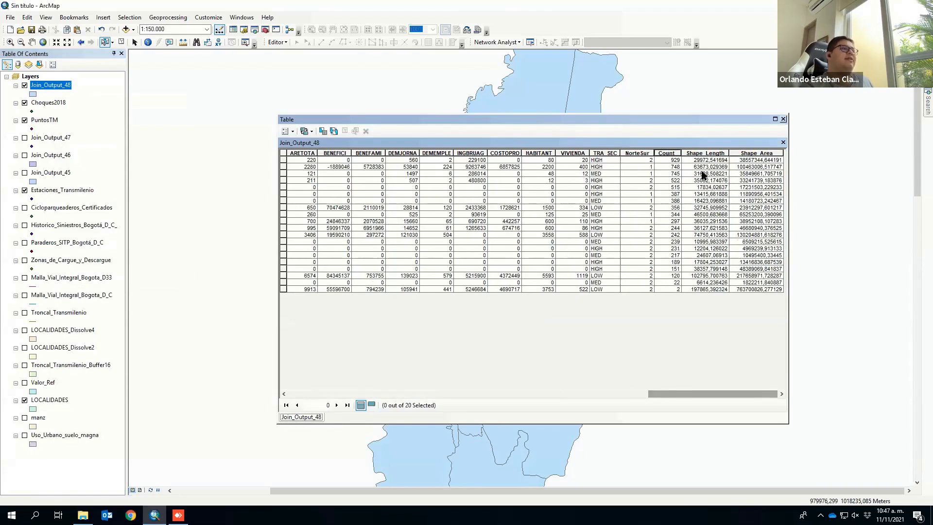
# - Select the KENNEDY record in the Join_Output_48 table and close the table
pyautogui.moveTo(676, 394); pyautogui.dragTo(295, 386)
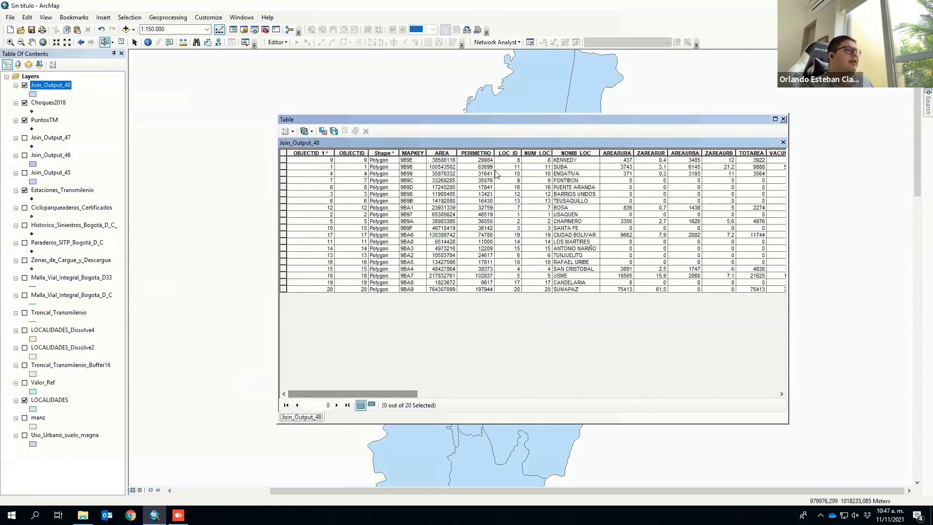
pyautogui.click(558, 161)
pyautogui.click(285, 160)
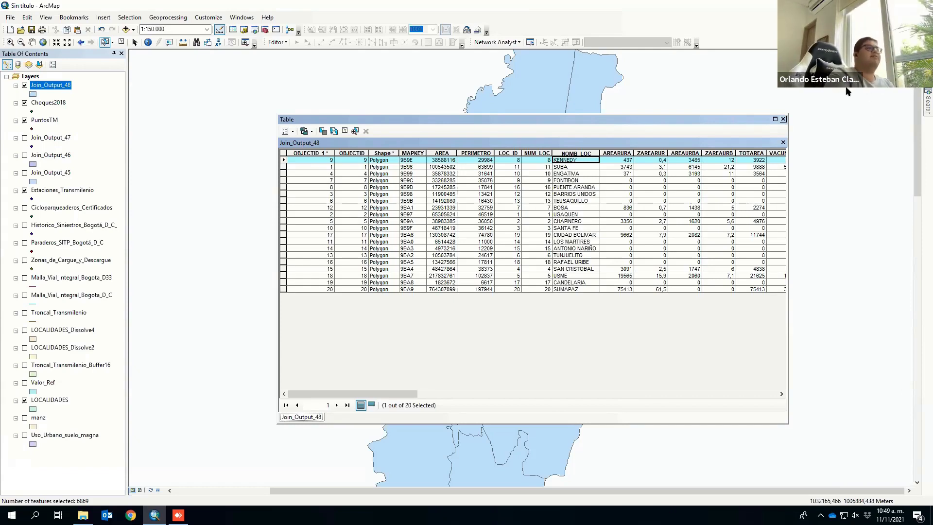
pyautogui.click(783, 119)
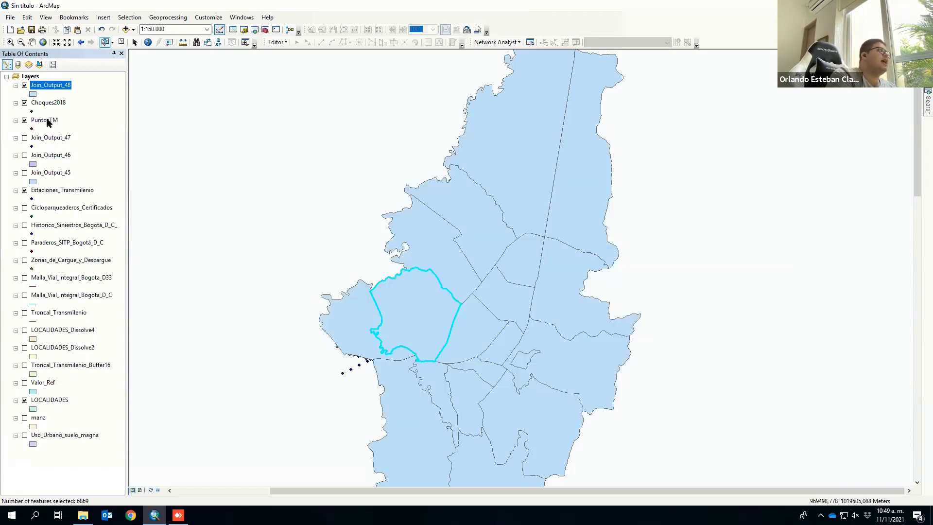
# - Hide the Join_Output_48 layer and start exporting all Choques2018 features, opening the browser for the output location
pyautogui.click(61, 146)
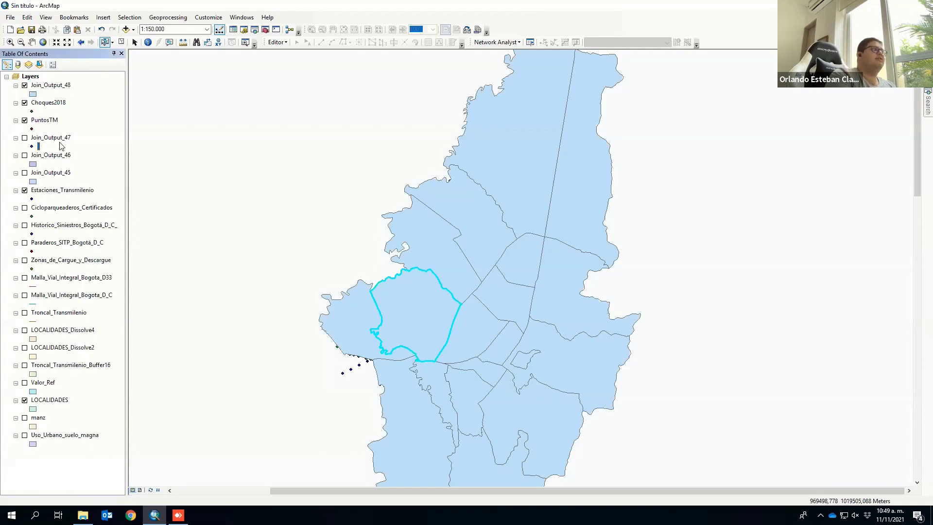
pyautogui.click(48, 103)
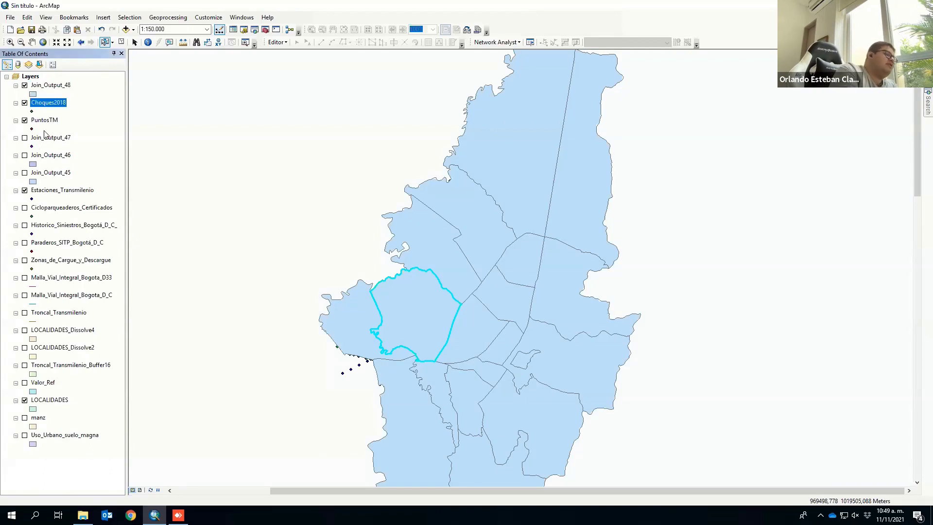
pyautogui.click(25, 85)
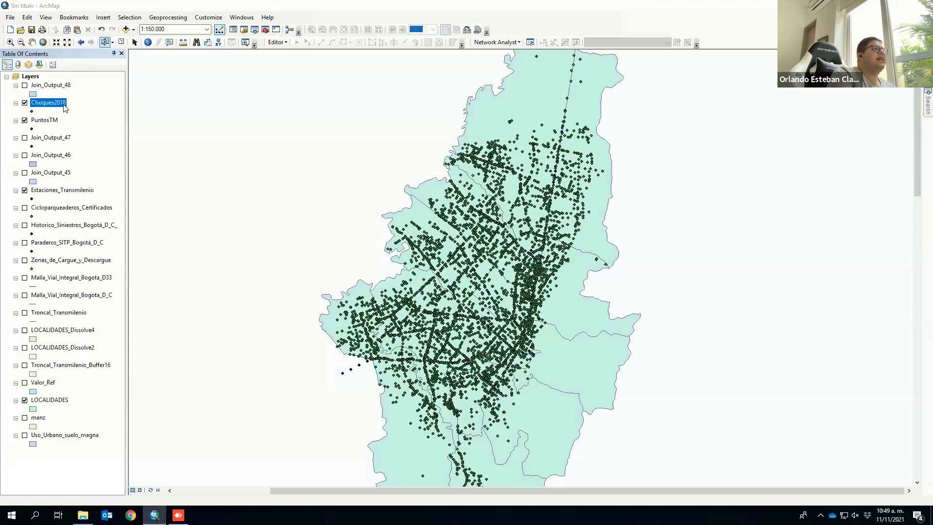
pyautogui.rightClick(65, 107)
pyautogui.moveTo(187, 272)
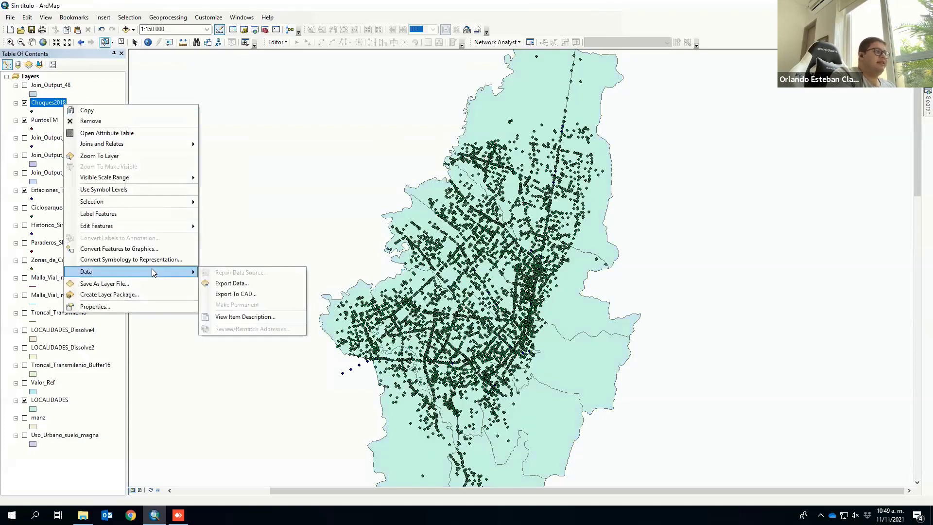
pyautogui.click(242, 281)
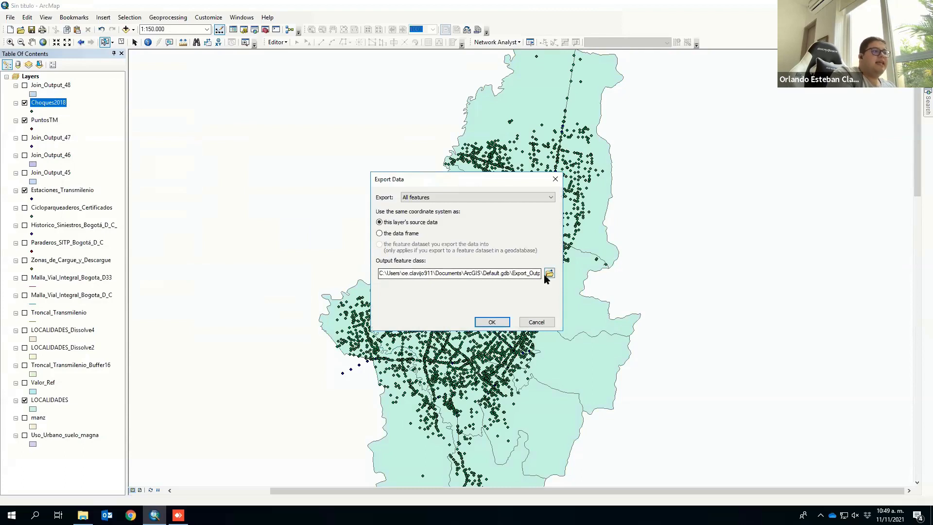
pyautogui.click(548, 273)
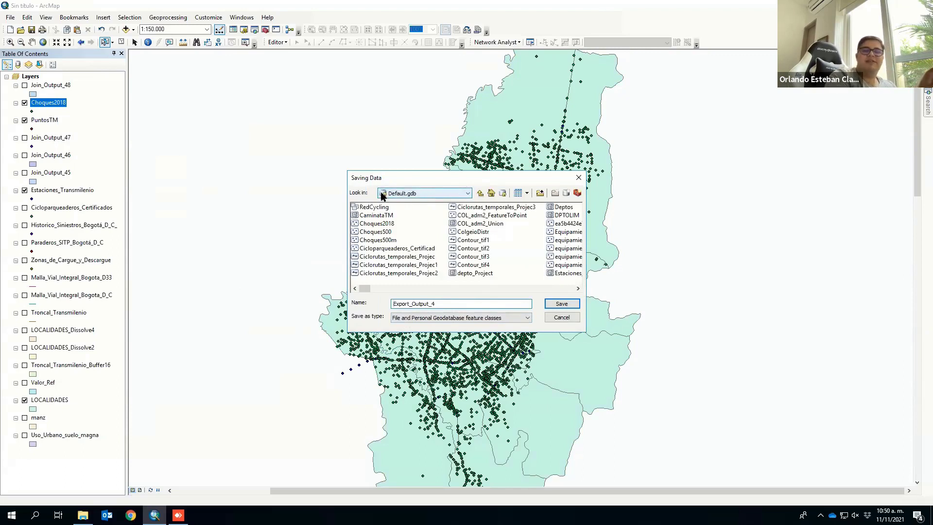
# - Try to save Export_Output_4 in the Documents folder as a File and Personal Geodatabase feature class
pyautogui.click(403, 195)
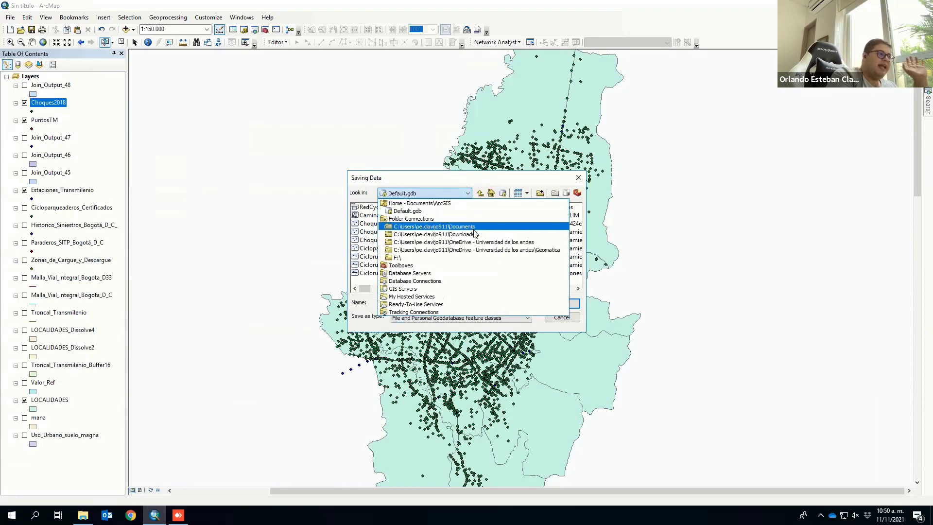
pyautogui.click(470, 227)
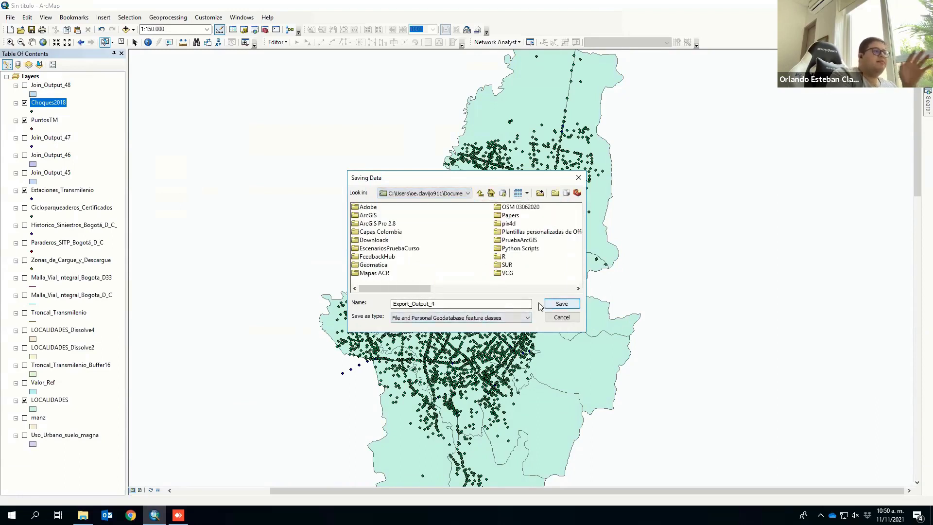
pyautogui.click(566, 306)
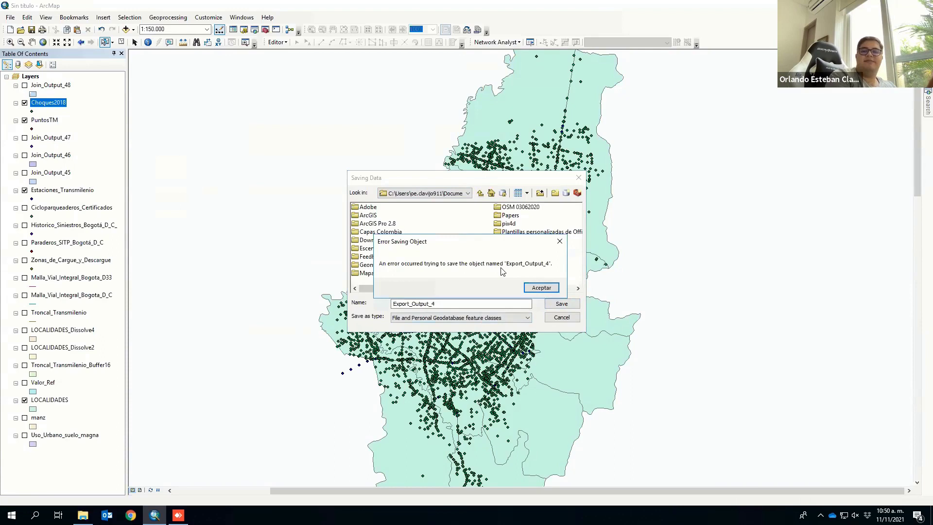
pyautogui.click(534, 287)
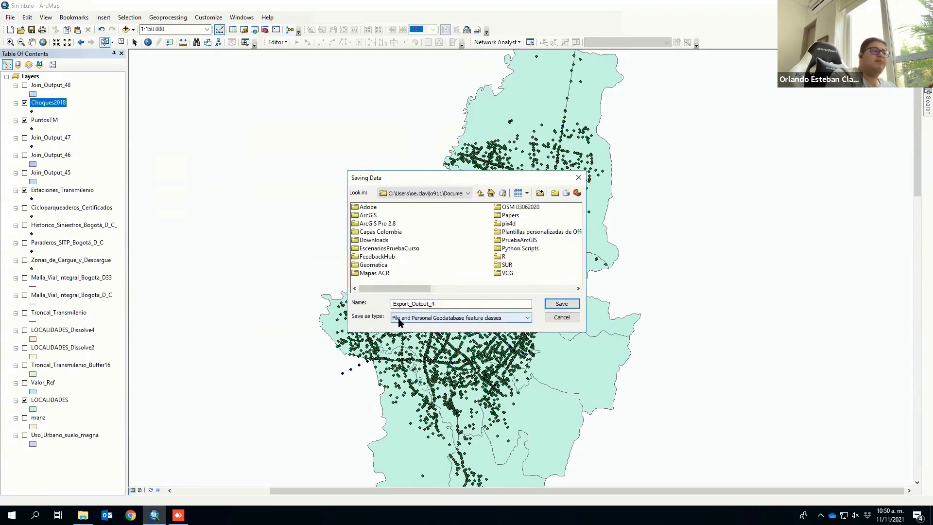
# - Change the output type of Export_Output_4 to Shapefile and browse to Default.gdb as the save location
pyautogui.click(443, 319)
pyautogui.click(434, 333)
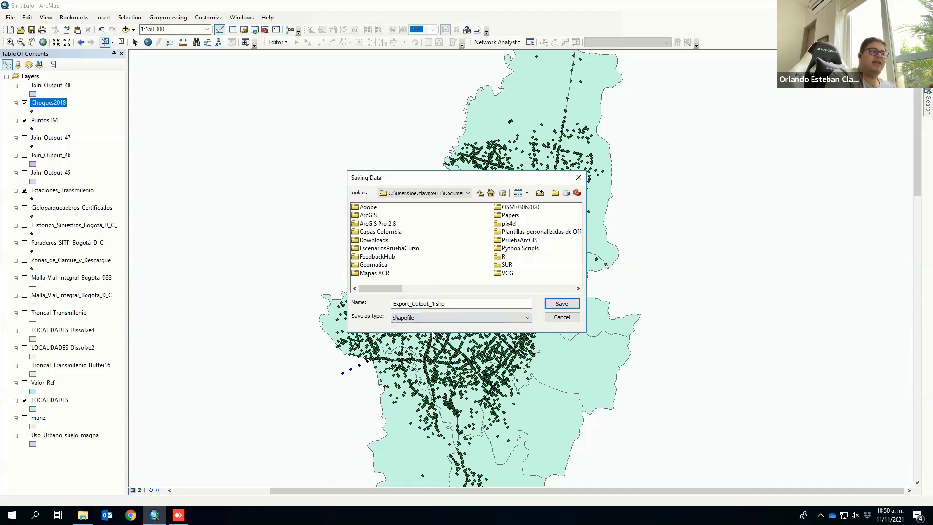
pyautogui.click(499, 197)
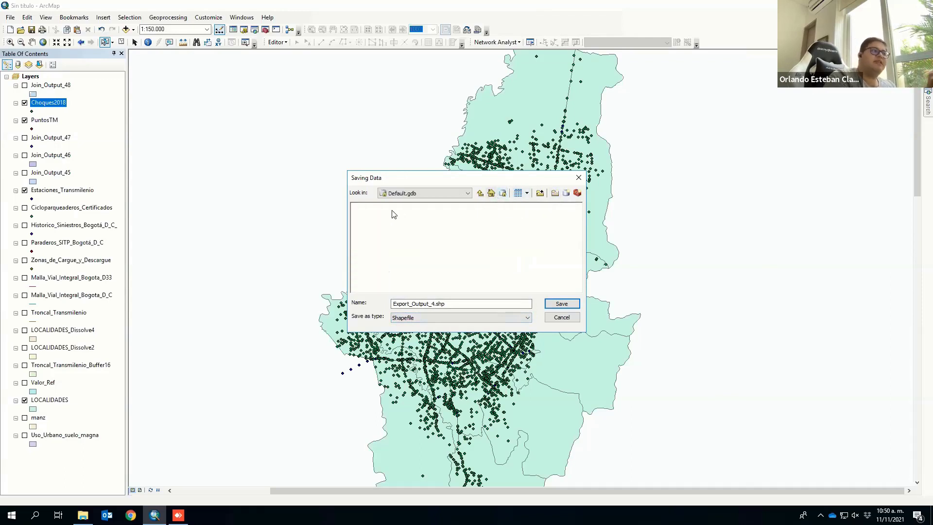
# - Set Export_Output_4 to the File and Personal Geodatabase feature class type and accept Default.gdb as its output location
pyautogui.click(434, 317)
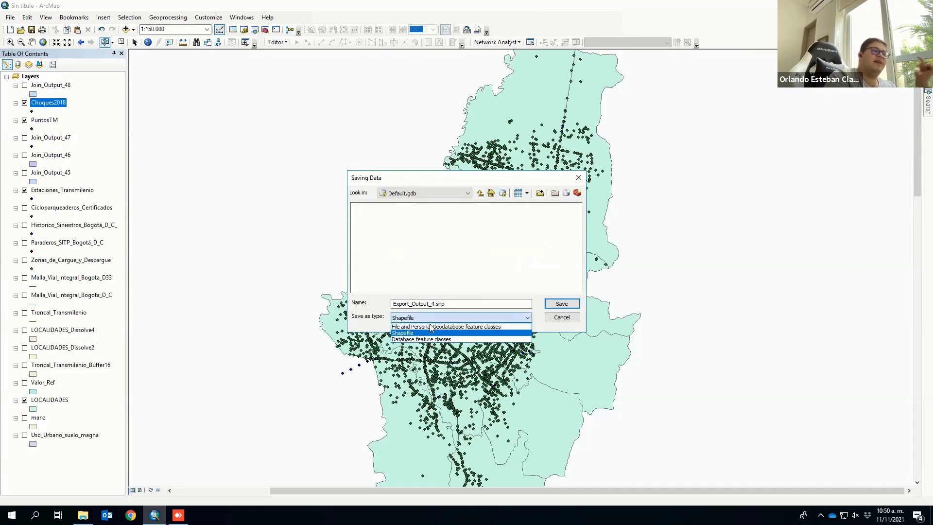
pyautogui.click(434, 327)
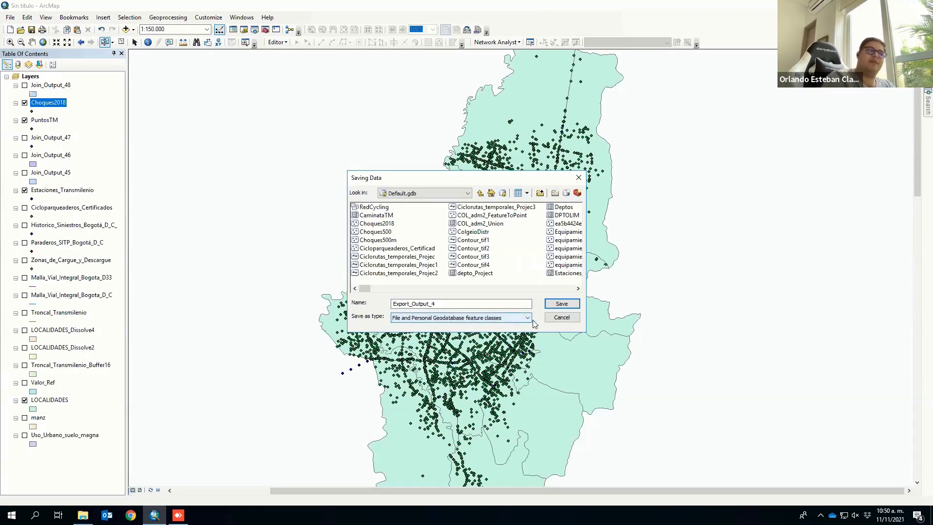
pyautogui.click(559, 304)
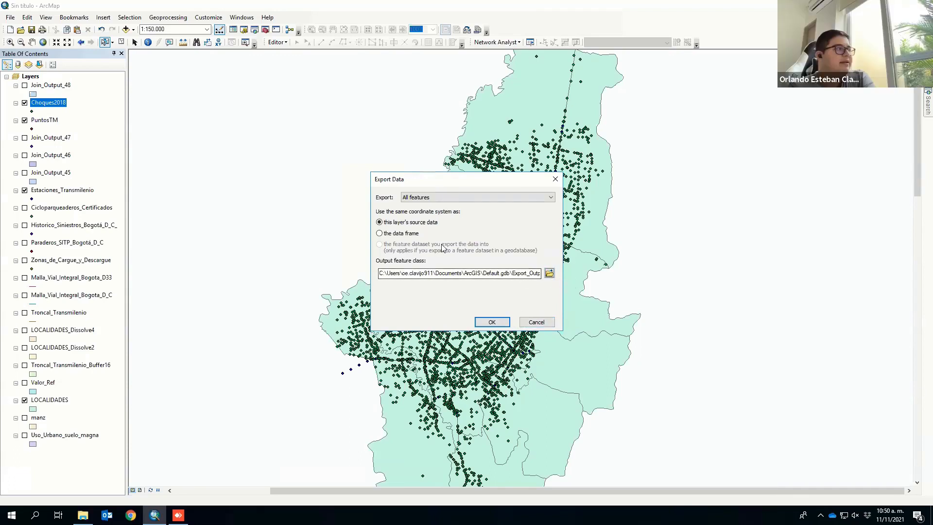
# - Review the output location and save type once more, and close the data export without running it
pyautogui.click(549, 273)
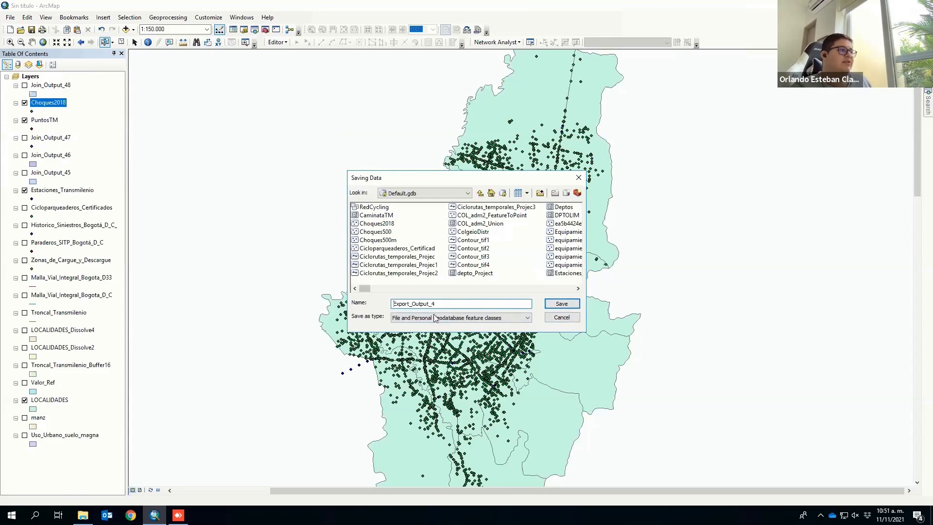
pyautogui.click(571, 317)
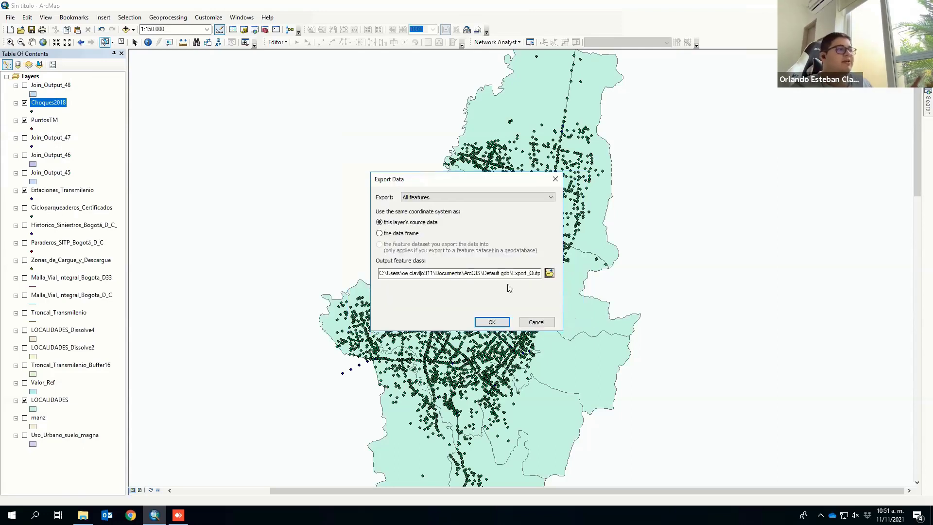
pyautogui.click(555, 178)
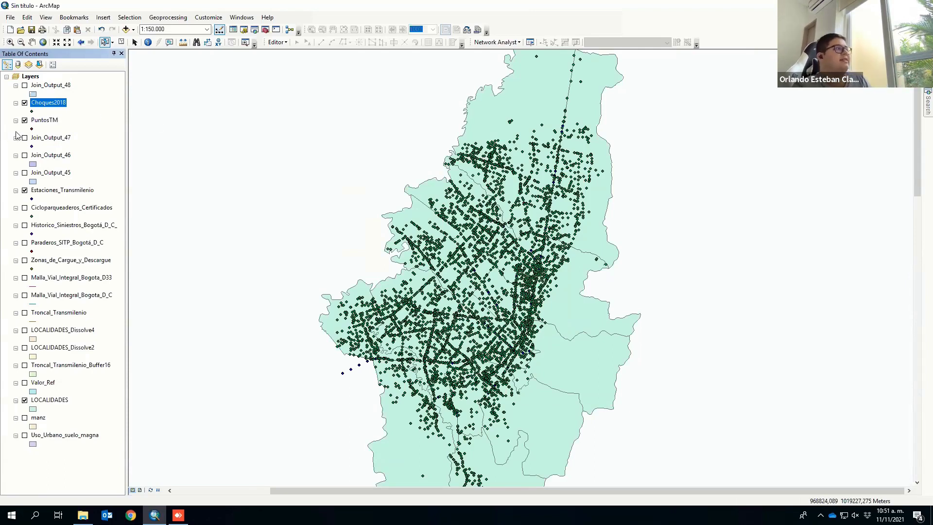
# - Set up a spatial join of Choques2018 points to the LOCALIDADES layer, summarizing the points that fall inside each polygon
pyautogui.rightClick(56, 400)
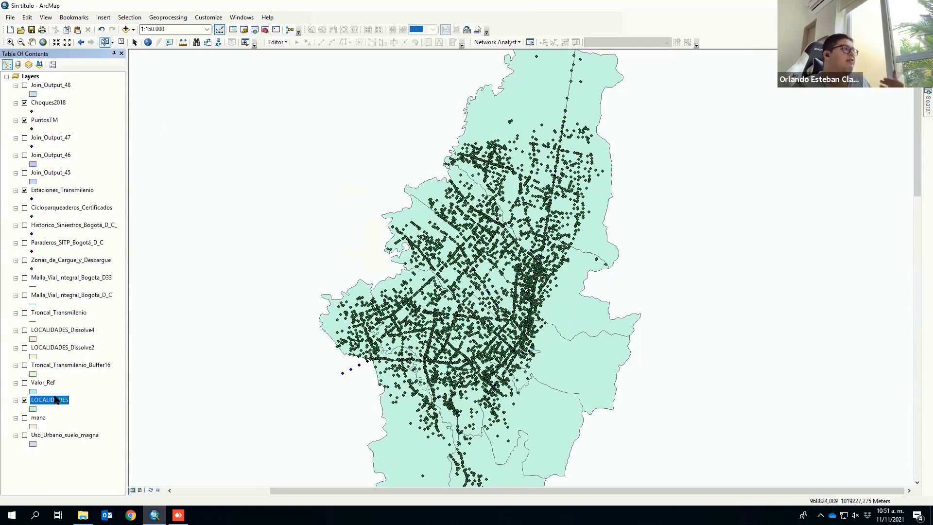
pyautogui.moveTo(94, 227)
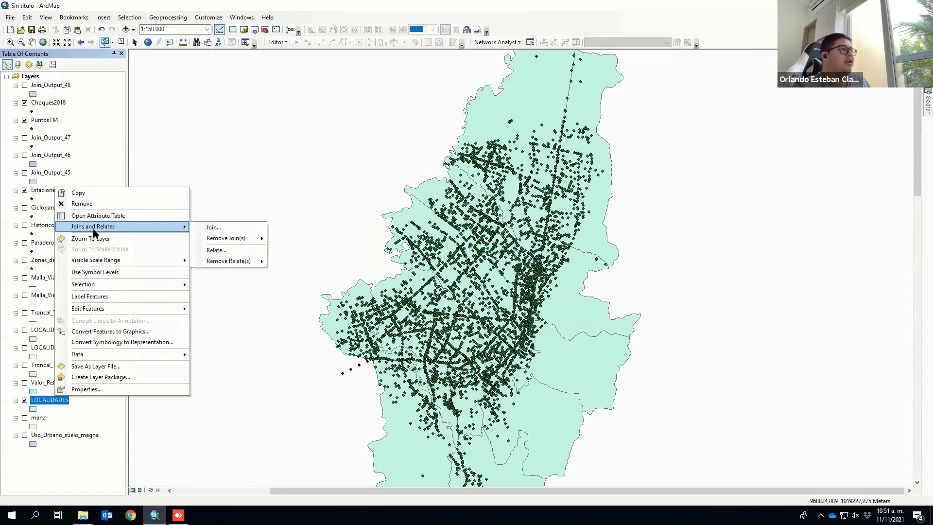
pyautogui.click(41, 219)
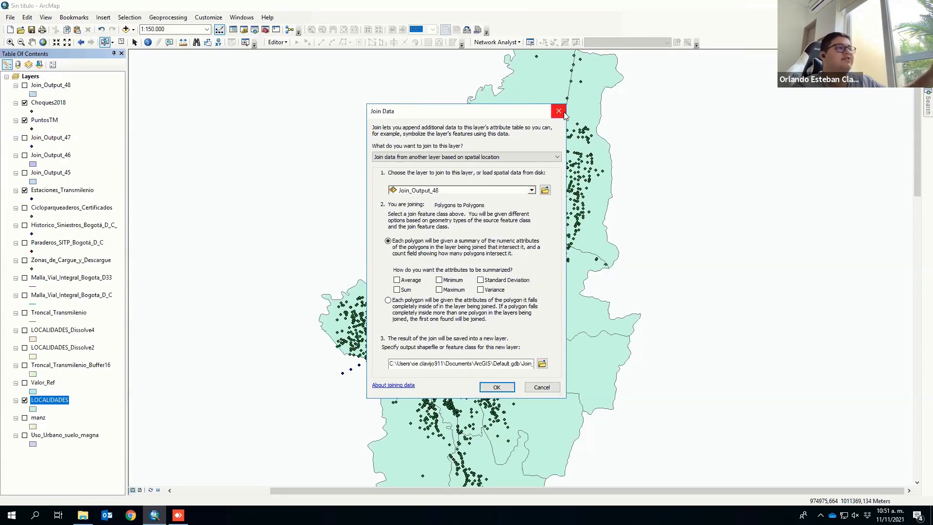
pyautogui.click(455, 191)
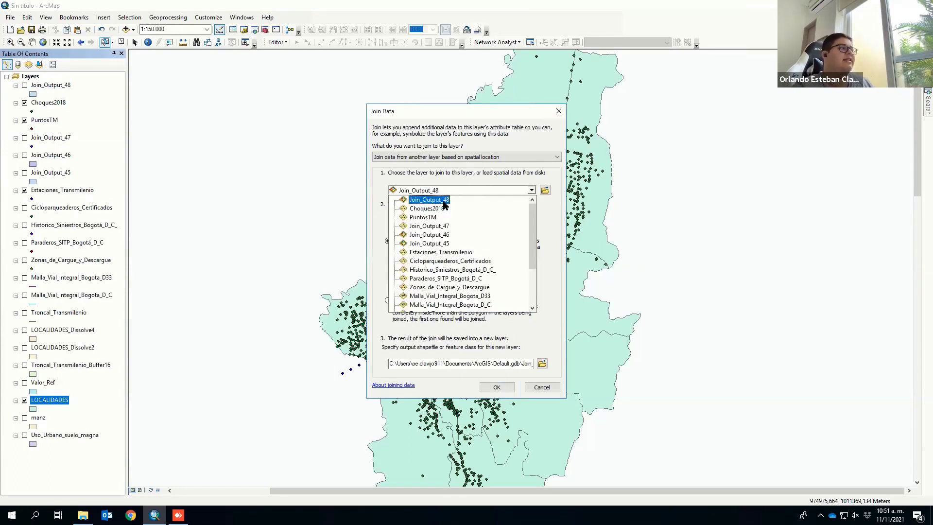
pyautogui.click(428, 209)
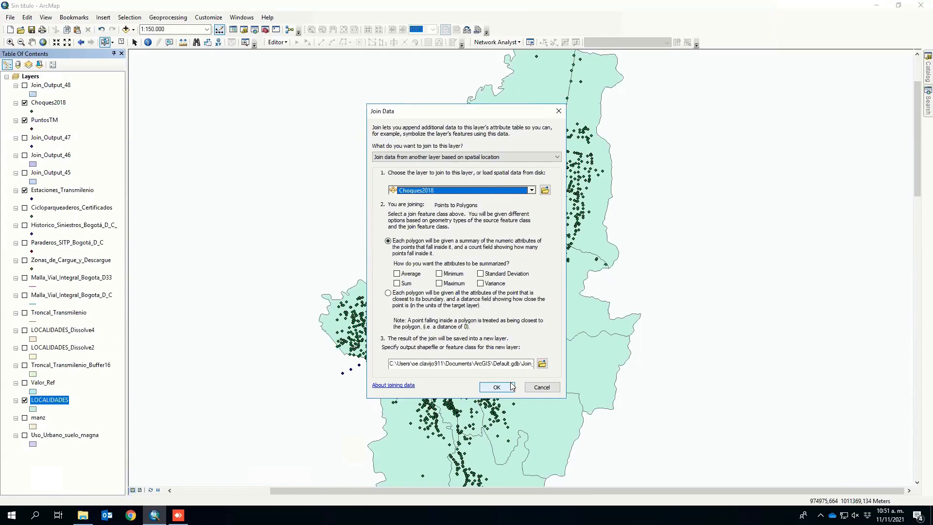
pyautogui.click(482, 388)
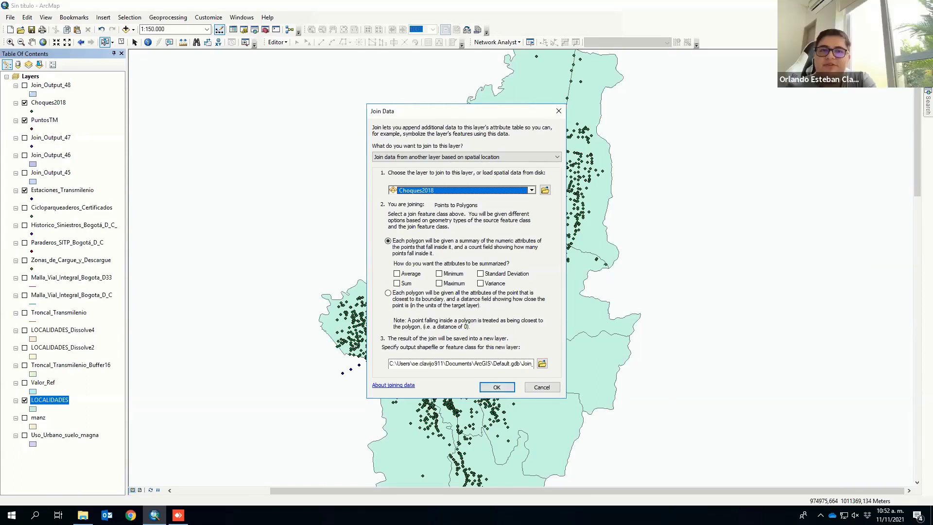